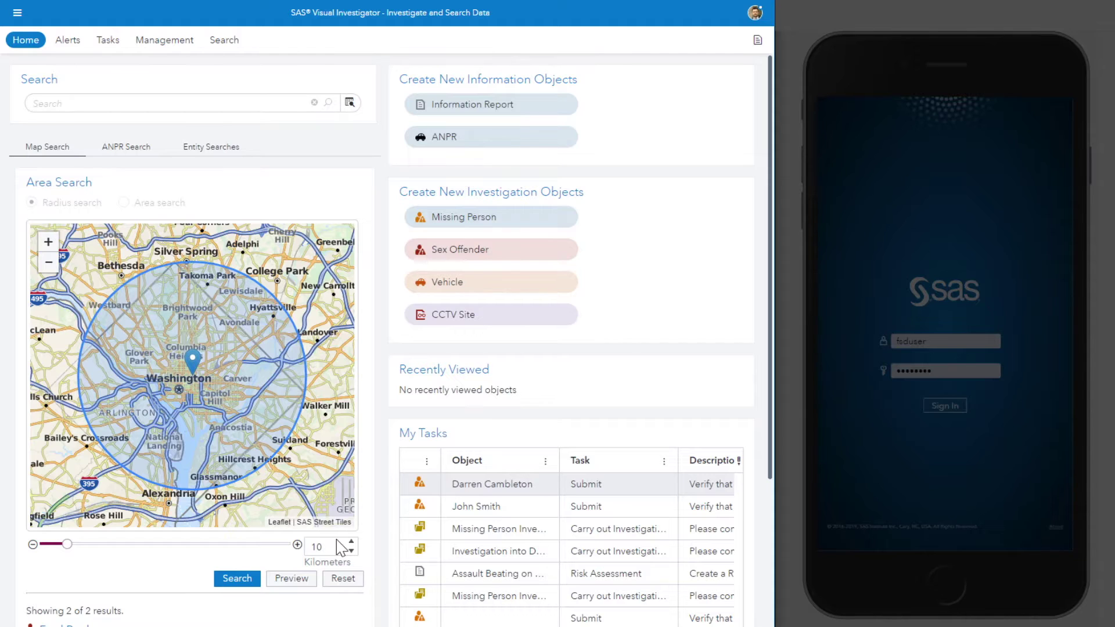
Step: Start a new Missing Person record and enter the reporter's first and last name, with relationship Mother
{"action": "left_click", "coordinate": [551, 222]}
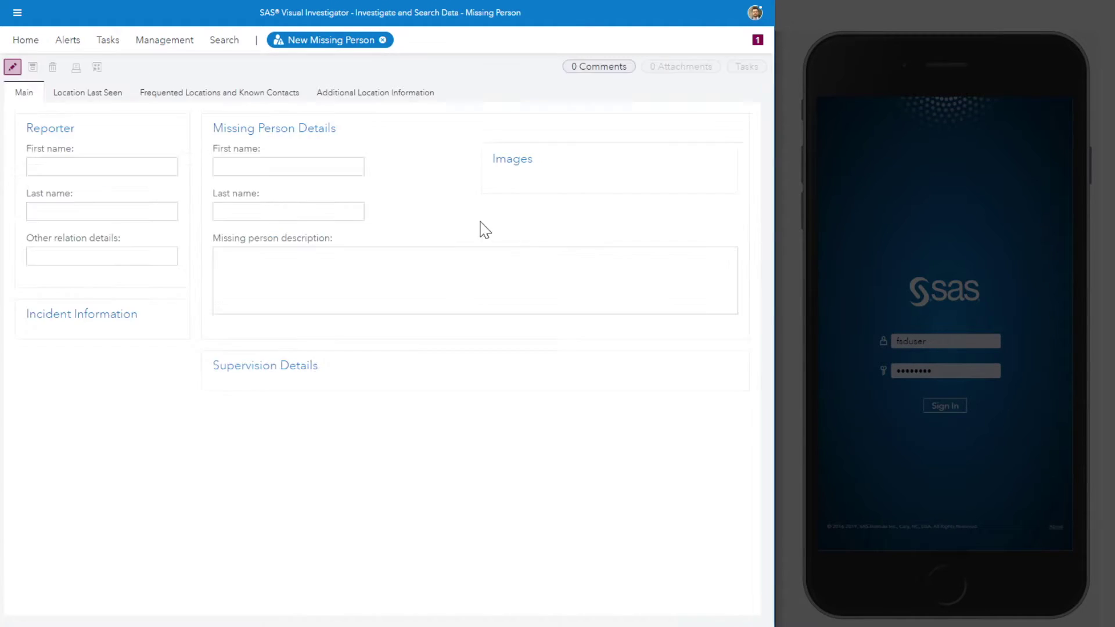
{"action": "left_click", "coordinate": [132, 170]}
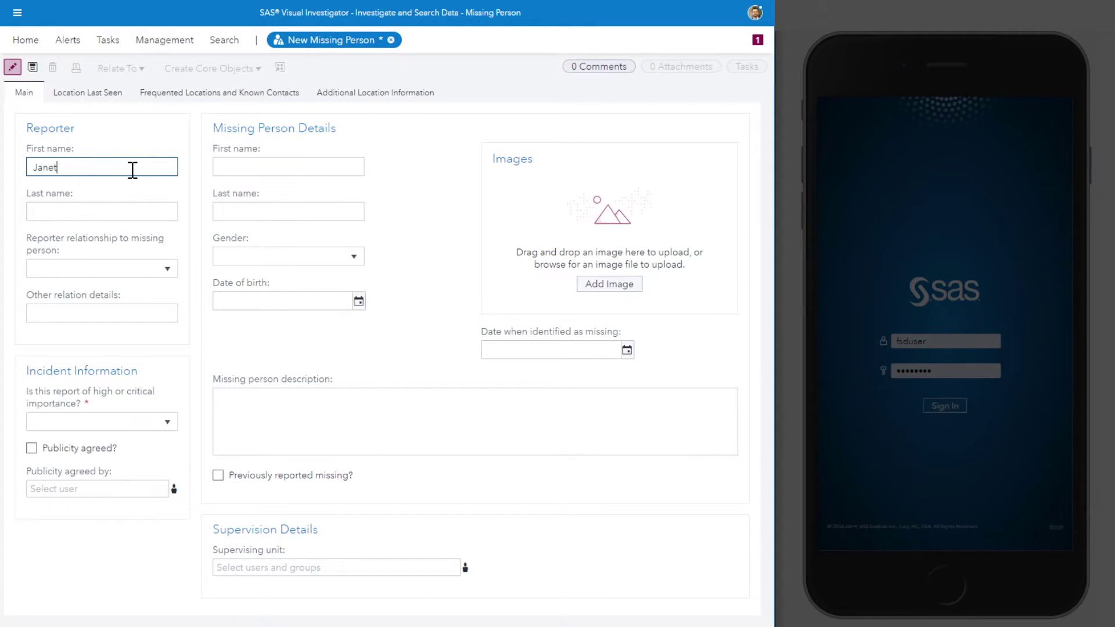
{"action": "key", "text": "Tab"}
{"action": "key", "text": "Tab"}
{"action": "key", "text": "f"}
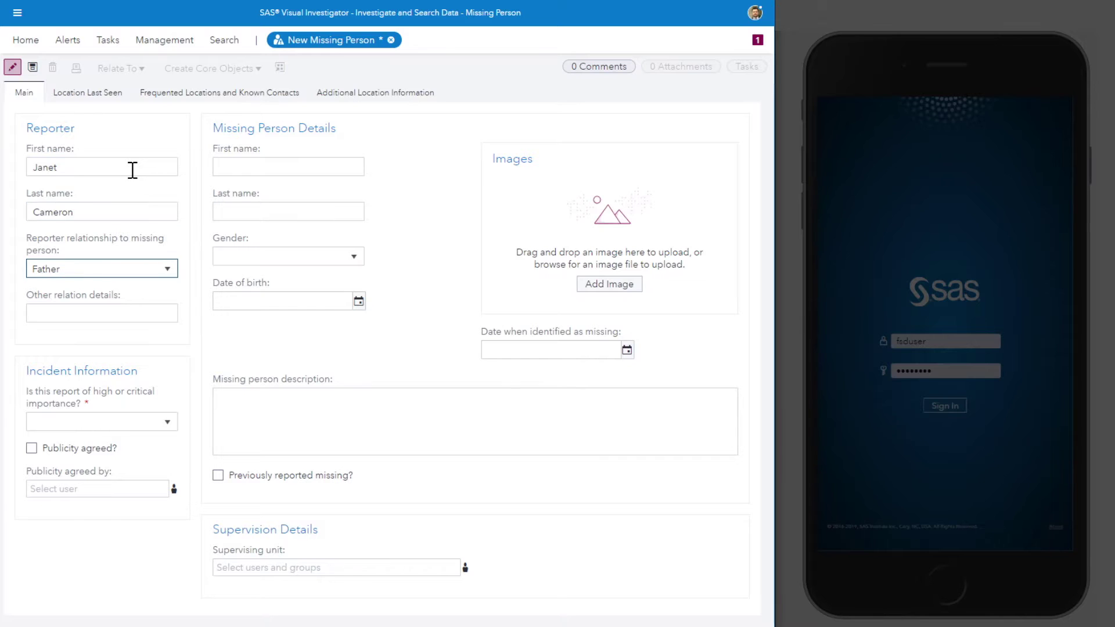
{"action": "key", "text": "m"}
{"action": "left_click", "coordinate": [260, 163]}
{"action": "key", "text": "Tab"}
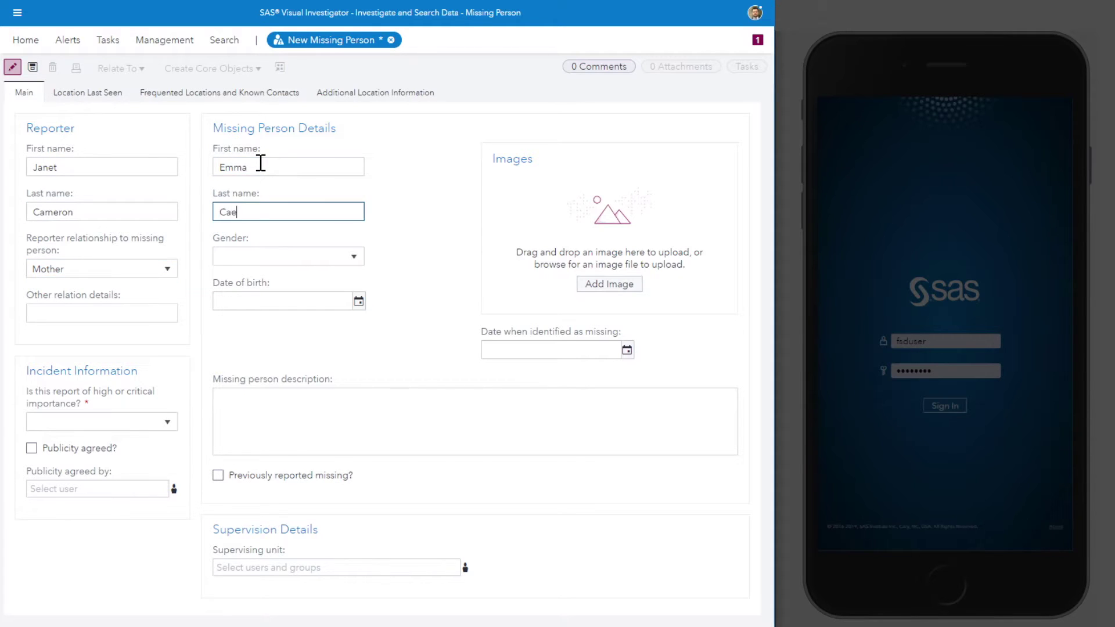
{"action": "key", "text": "Tab"}
{"action": "key", "text": "f"}
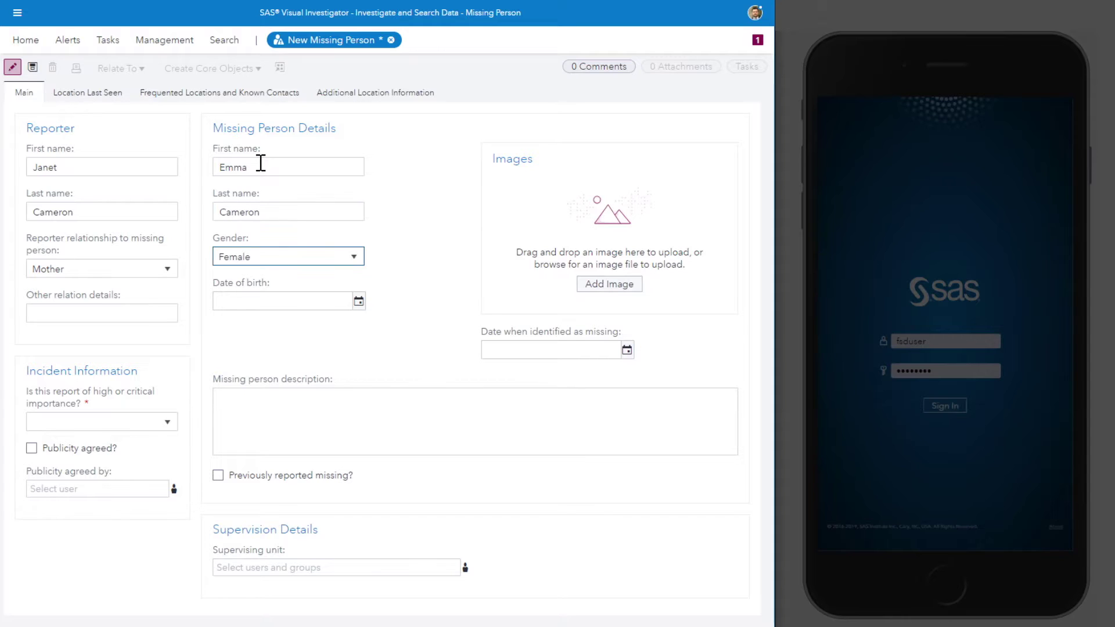
{"action": "key", "text": "Tab"}
{"action": "type", "text": "12/03/"}
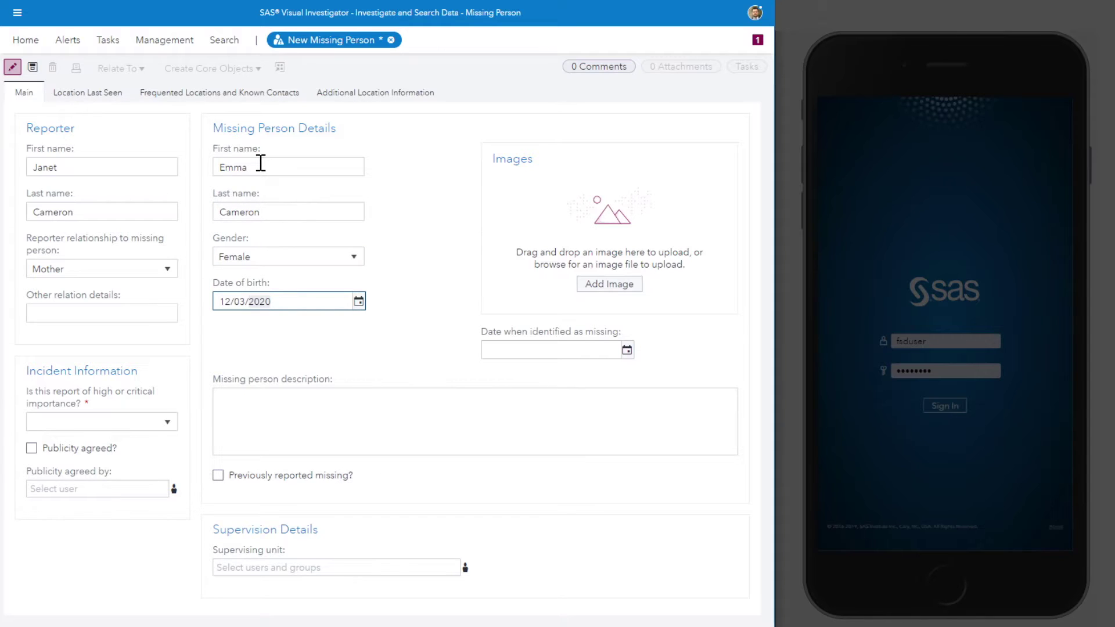
{"action": "type", "text": "2011"}
Step: Upload the missing girl's photo, naming the image after her
{"action": "left_click", "coordinate": [617, 287]}
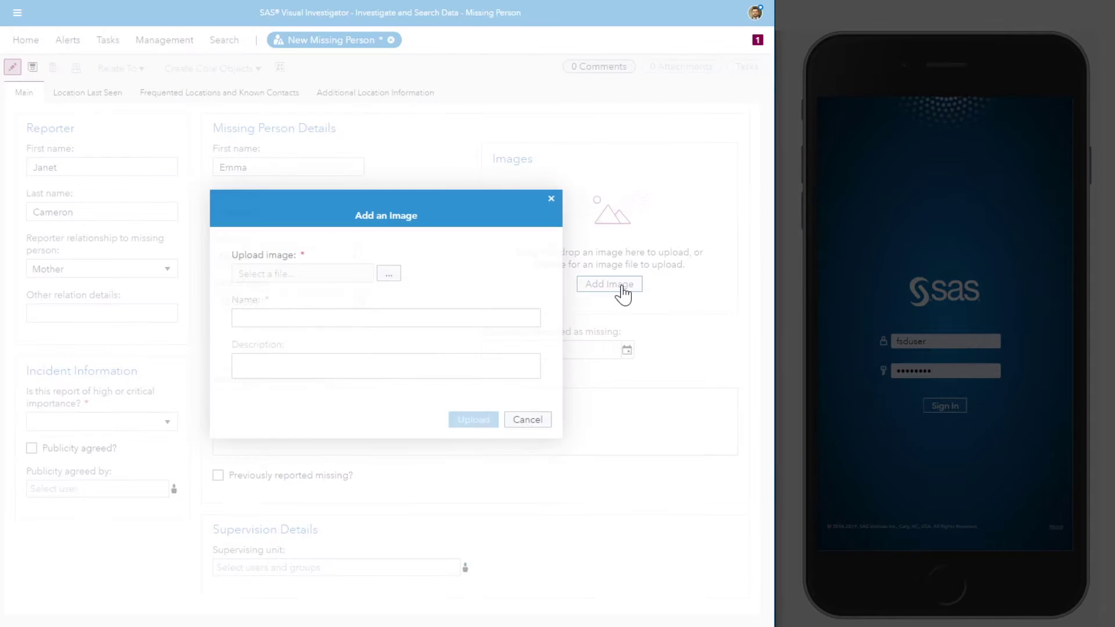
{"action": "left_click", "coordinate": [389, 273]}
{"action": "left_click", "coordinate": [344, 318]}
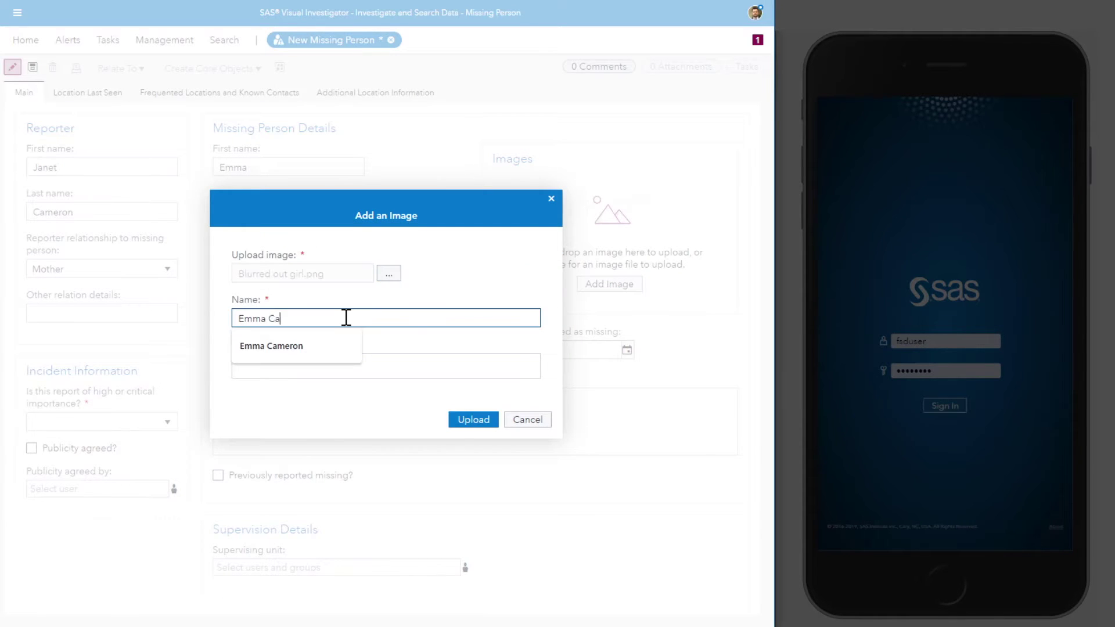
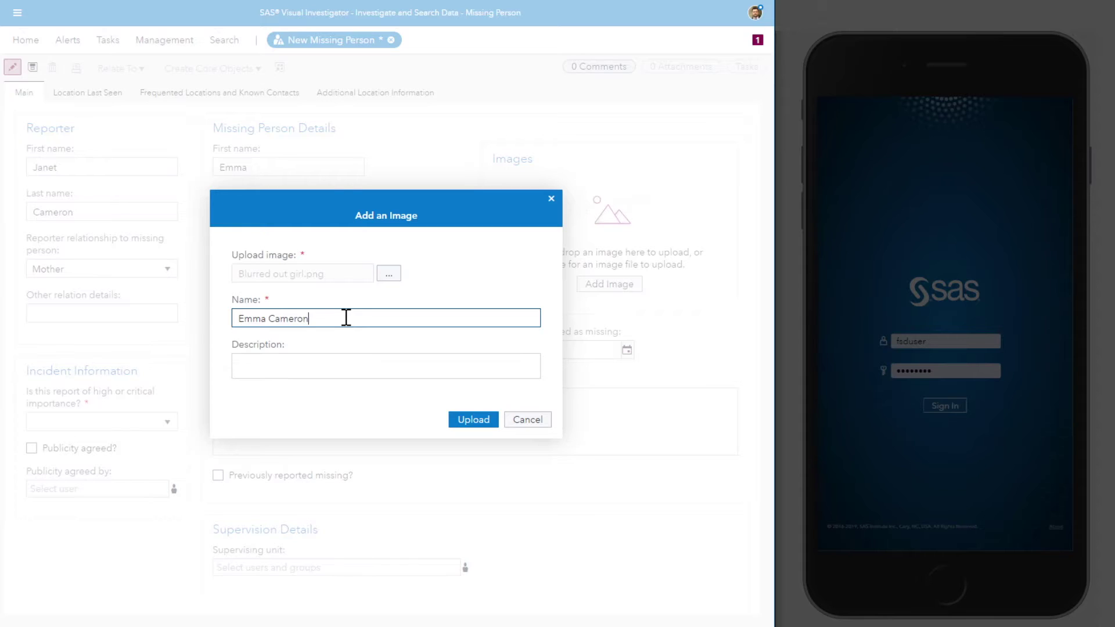
{"action": "left_click", "coordinate": [477, 427]}
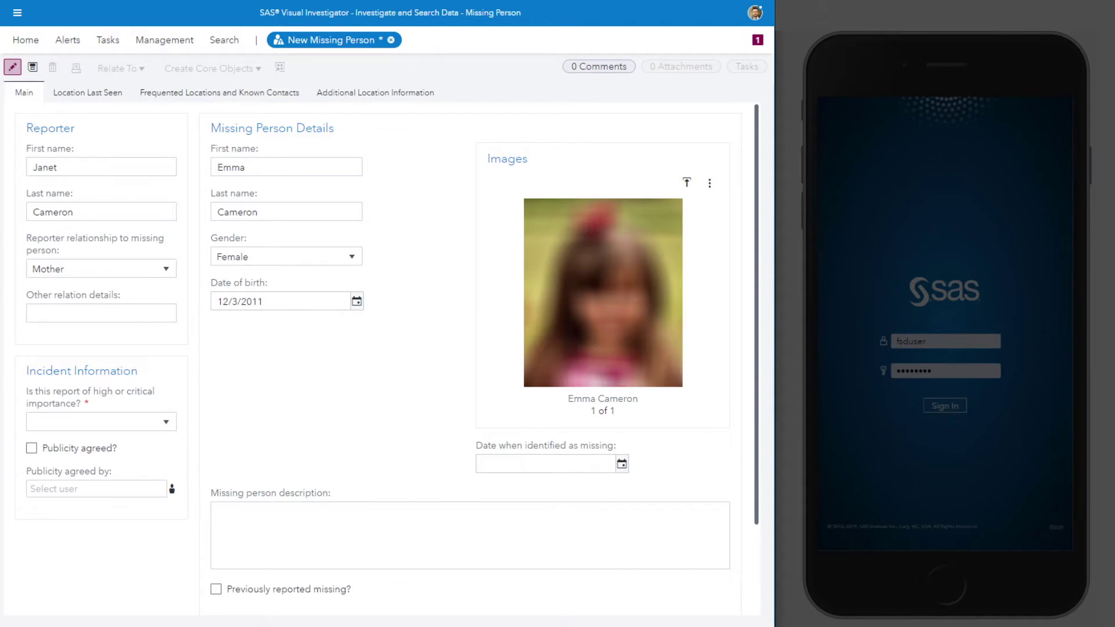
Step: Paste the description, set the missing date to today (5/21/2020), and show Location Last Seen
{"action": "left_click", "coordinate": [366, 523]}
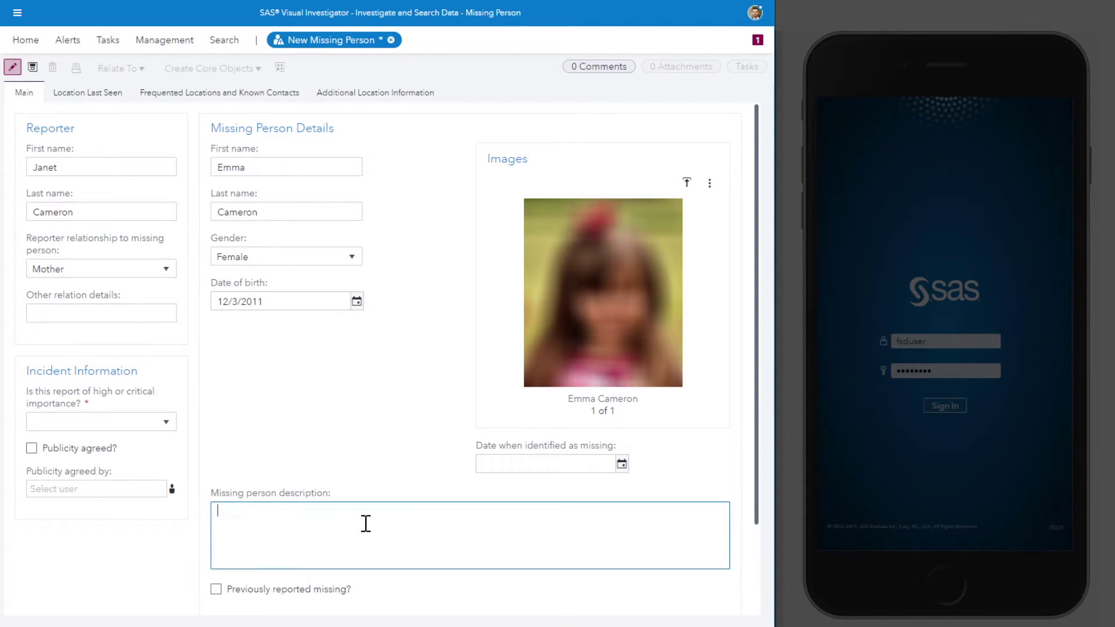
{"action": "type", "text": "The MP is 9 years of age, of slight build, 4ft4in tall, with  straight shoulder  length brown hair, blue eyes, left handed. No marks scars, tattoos or piercings. She was wearing a full Ralston Primary School uniform which consists of a grey blazer, grey cardigan, white shirt, red tie, grey skirt, grey socks and black shoes. She was carrying a Black Nike Rucksack with a white Nike Logo thereon."}
{"action": "scroll", "coordinate": [373, 437], "scroll_direction": "down", "scroll_amount": 1}
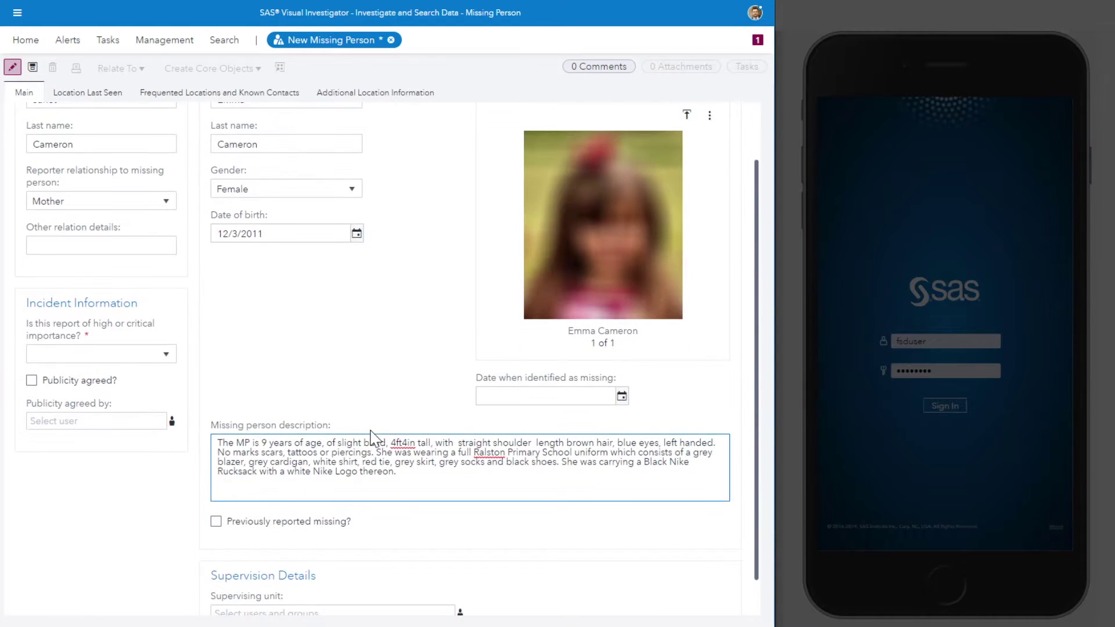
{"action": "left_click", "coordinate": [622, 401]}
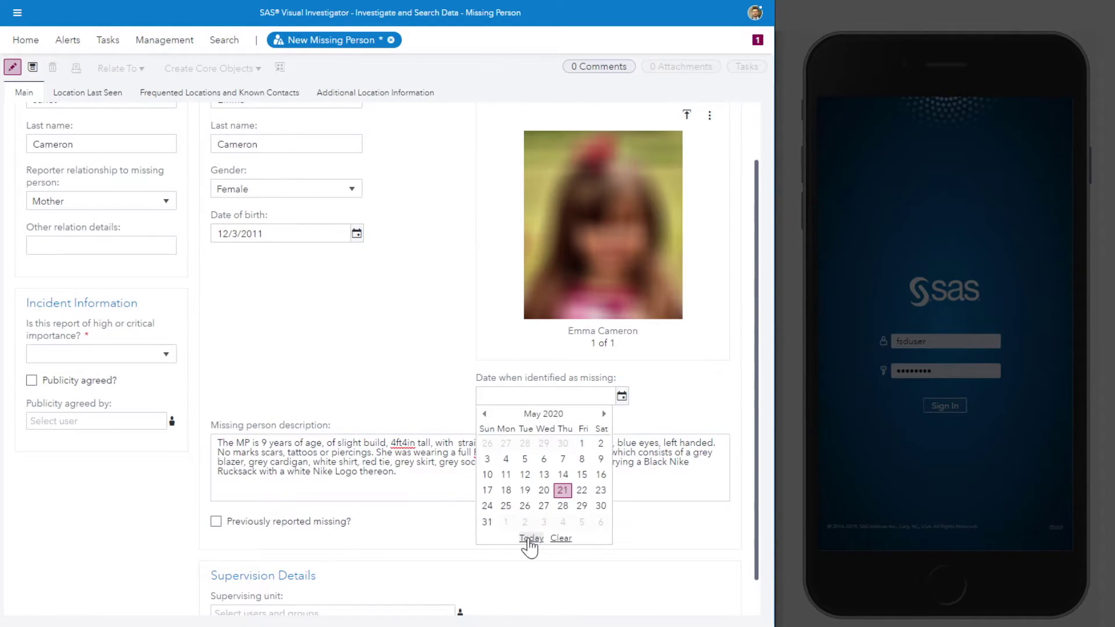
{"action": "left_click", "coordinate": [529, 539]}
{"action": "scroll", "coordinate": [328, 357], "scroll_direction": "down", "scroll_amount": 1}
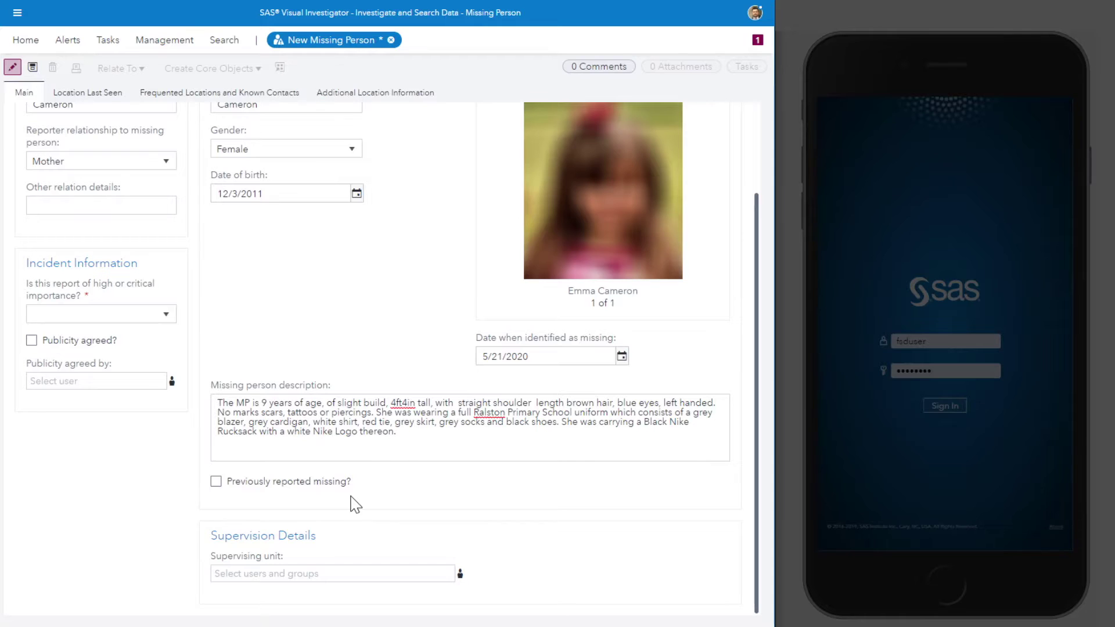
{"action": "scroll", "coordinate": [355, 504], "scroll_direction": "up", "scroll_amount": 3}
{"action": "left_click", "coordinate": [86, 94]}
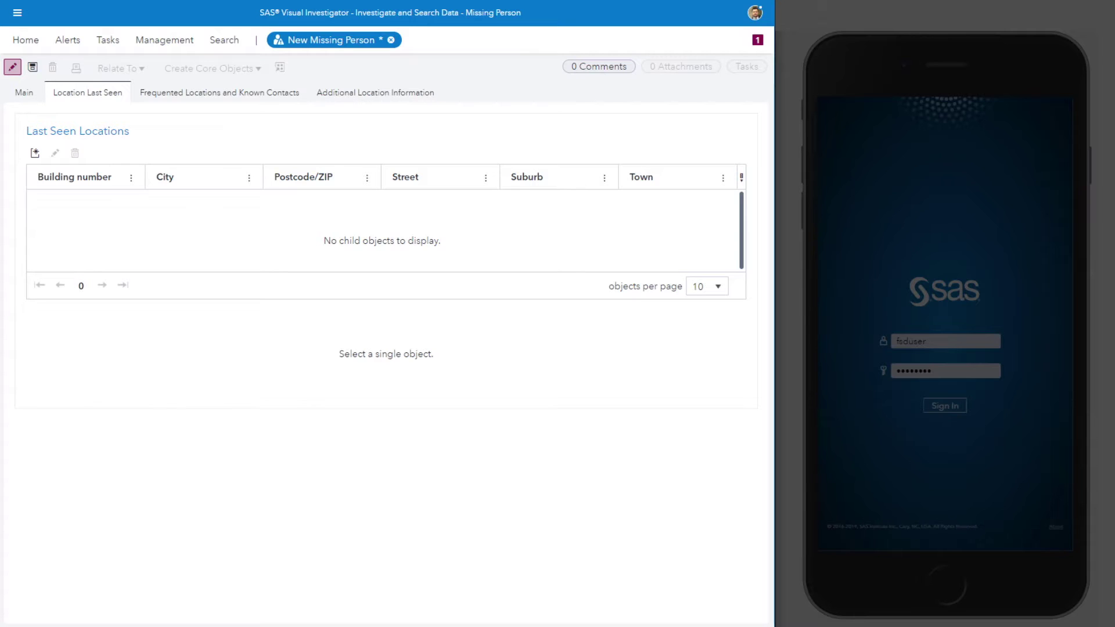
Step: Add a last-seen location reported by the sighting witness, relationship Other, detail Teacher
{"action": "left_click", "coordinate": [35, 154]}
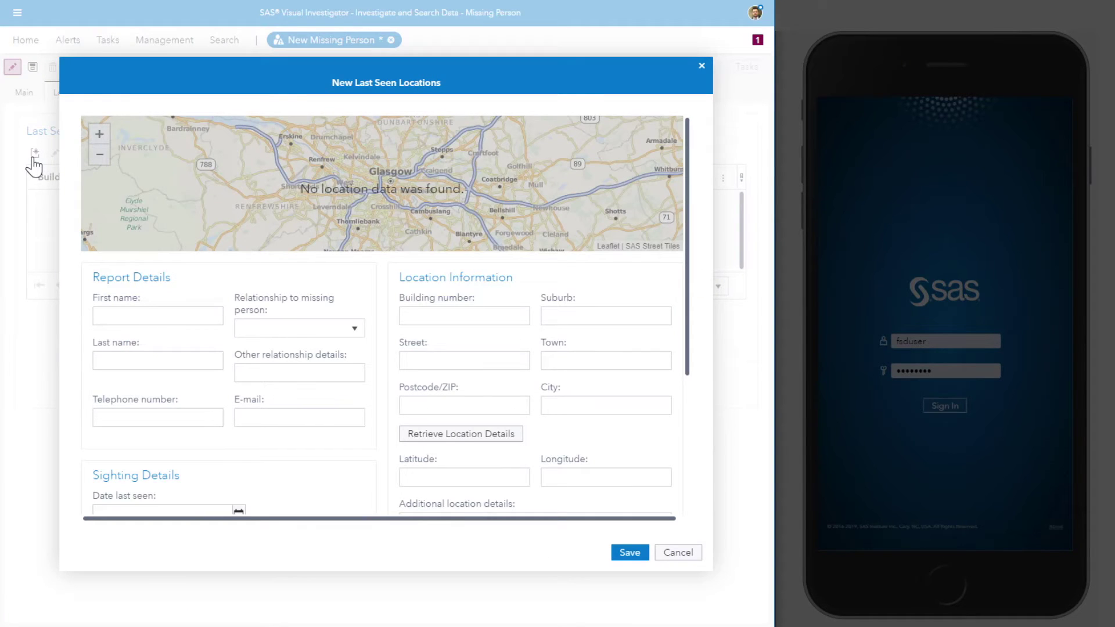
{"action": "left_click", "coordinate": [117, 312]}
{"action": "key", "text": "Tab"}
{"action": "key", "text": "Tab"}
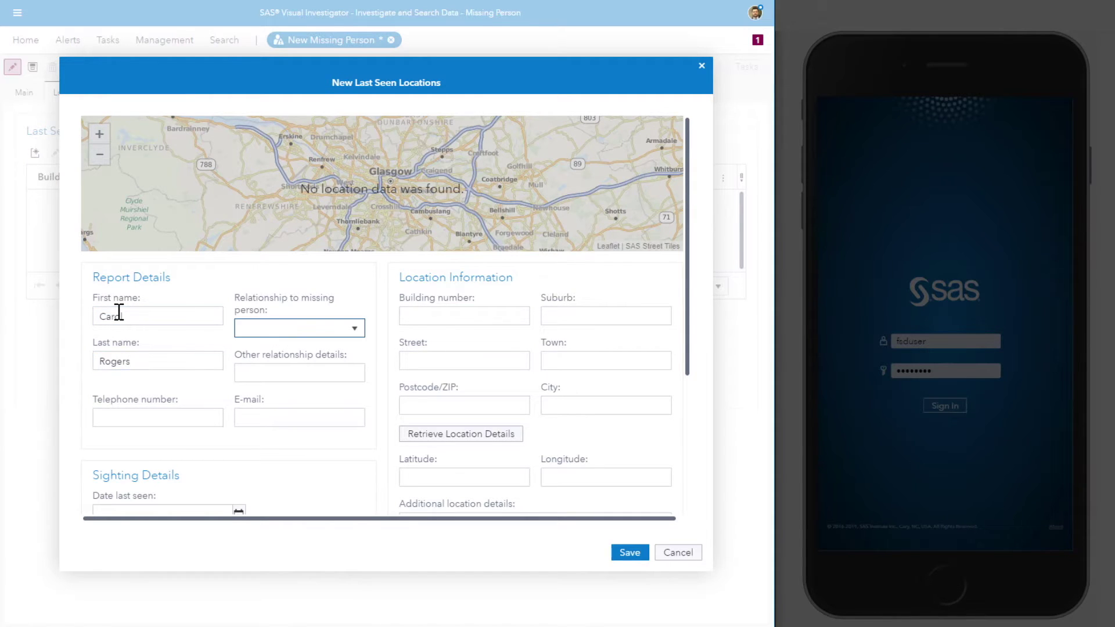
{"action": "key", "text": "o"}
{"action": "key", "text": "Tab"}
{"action": "type", "text": "Teacher"}
Step: Enter the sighting's Washington street address and retrieve its location coordinates
{"action": "left_click", "coordinate": [505, 318]}
{"action": "left_click", "coordinate": [476, 360]}
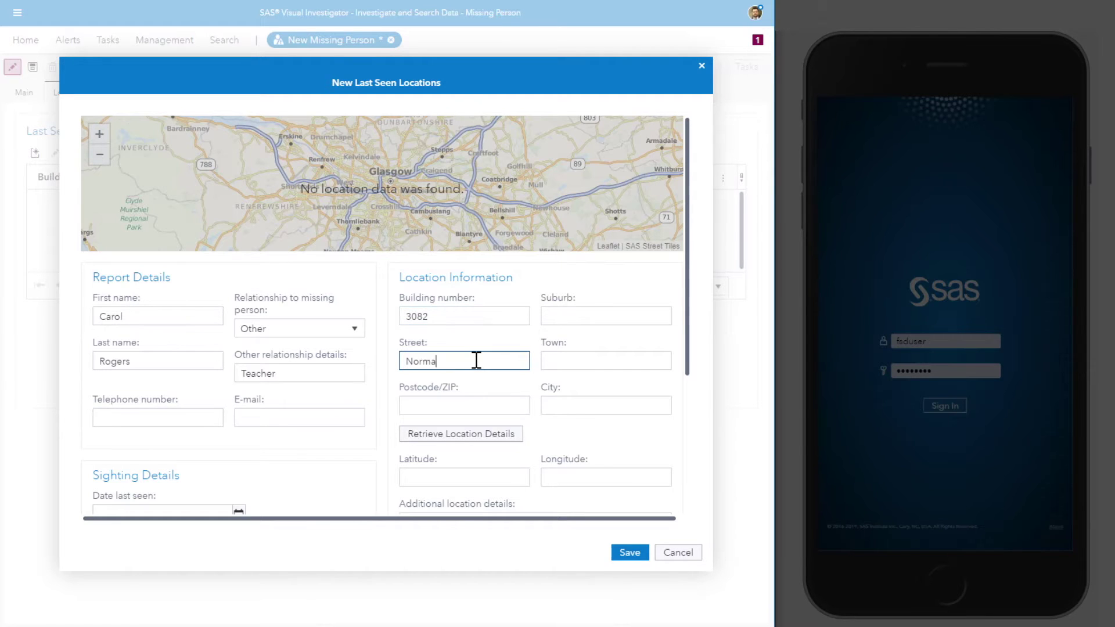
{"action": "left_click", "coordinate": [487, 405]}
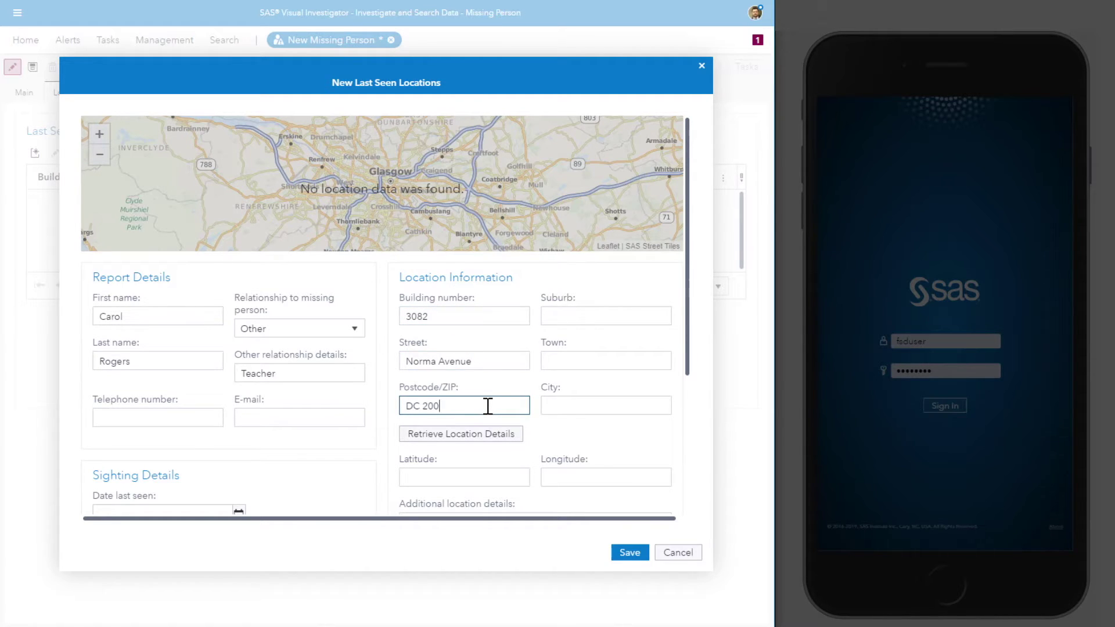
{"action": "left_click", "coordinate": [602, 405]}
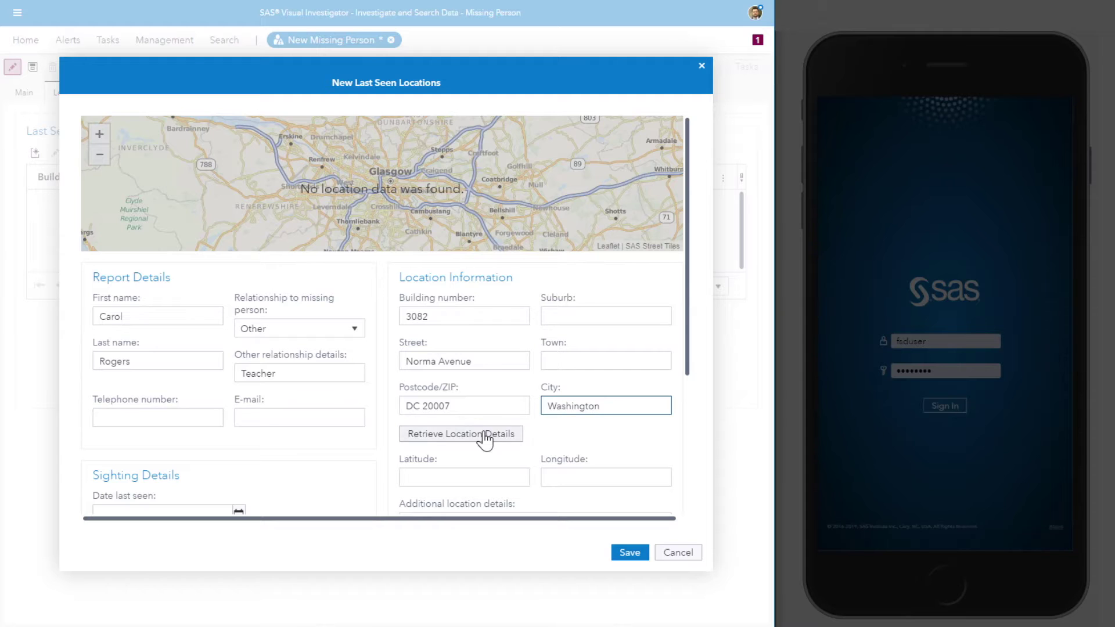
{"action": "left_click", "coordinate": [484, 435]}
Step: Set the date last seen to today, paste the witness statement, and save the location
{"action": "scroll", "coordinate": [486, 438], "scroll_direction": "down", "scroll_amount": 1}
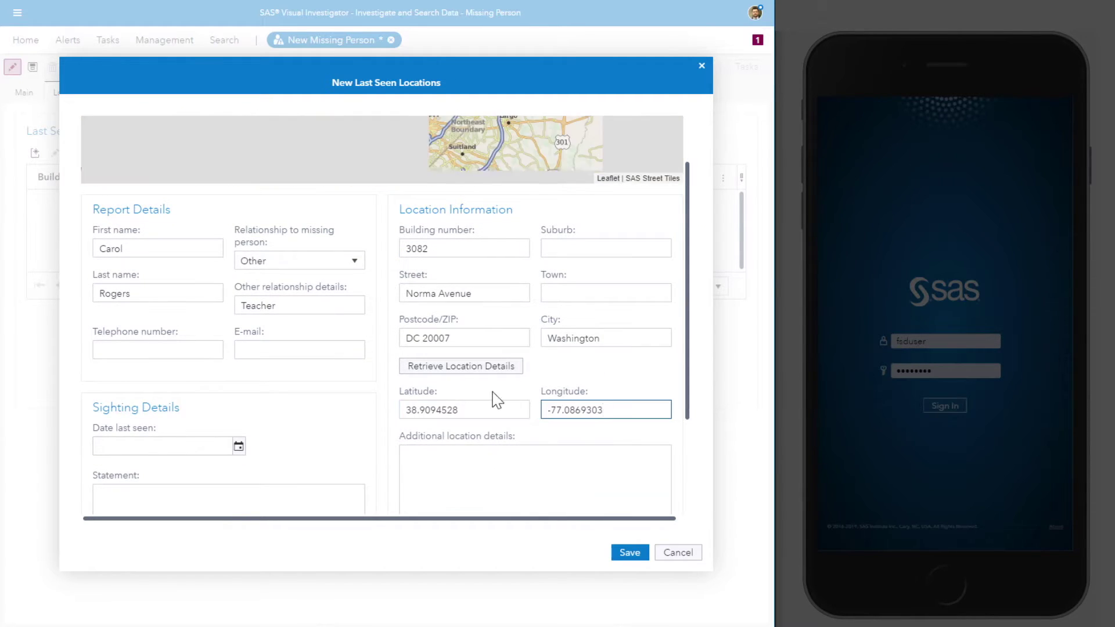
{"action": "scroll", "coordinate": [363, 398], "scroll_direction": "down", "scroll_amount": 2}
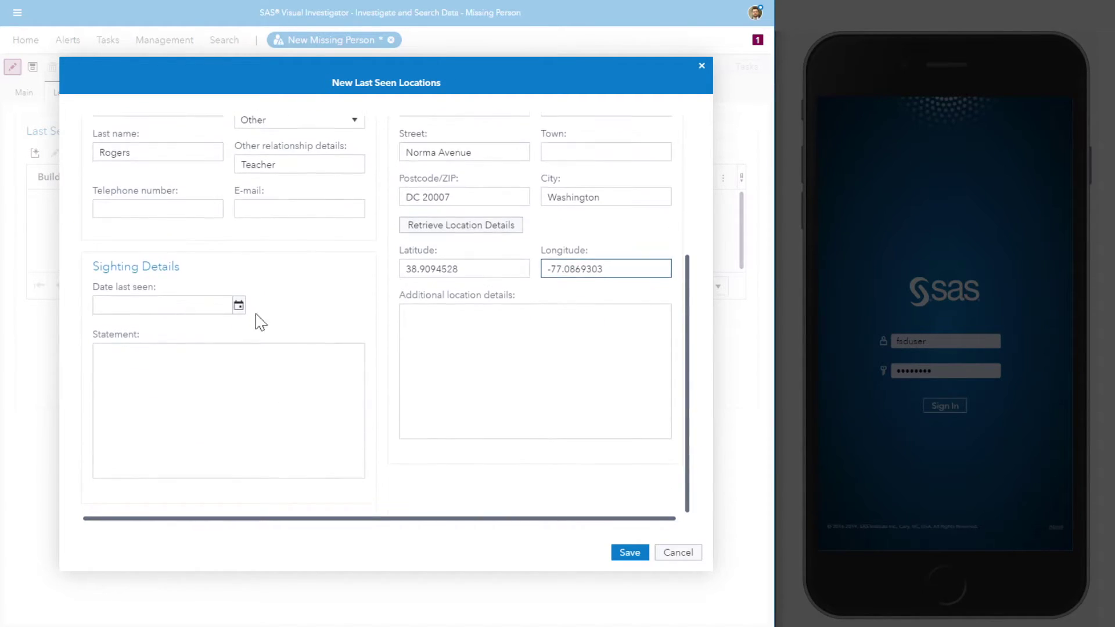
{"action": "left_click", "coordinate": [238, 306]}
{"action": "left_click", "coordinate": [148, 450]}
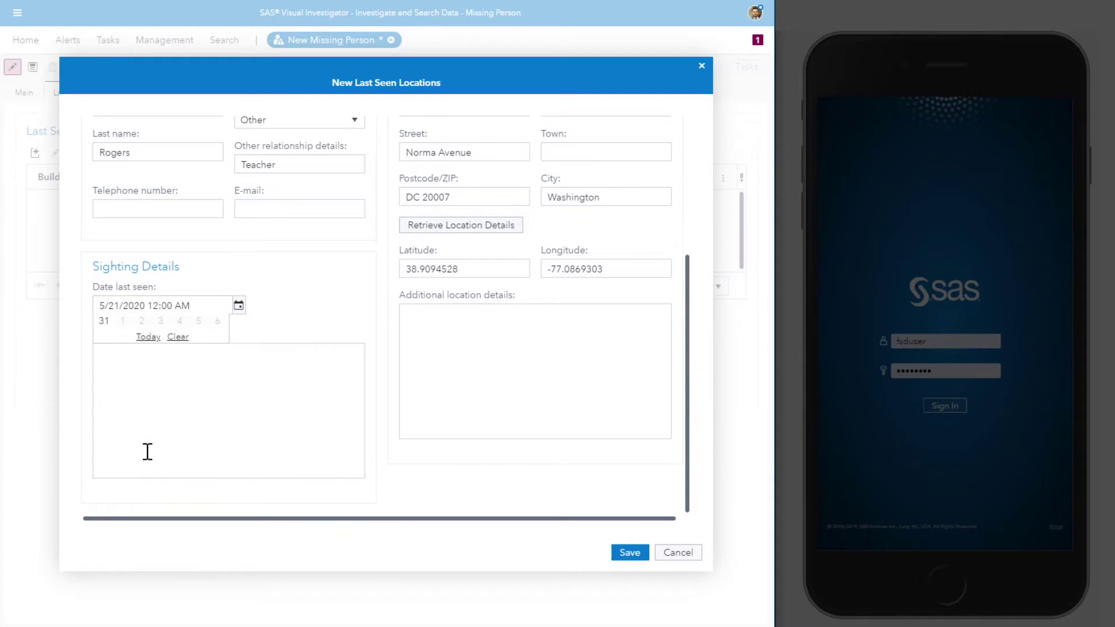
{"action": "left_click", "coordinate": [147, 451]}
{"action": "key", "text": "ctrl+v"}
{"action": "left_click", "coordinate": [630, 552]}
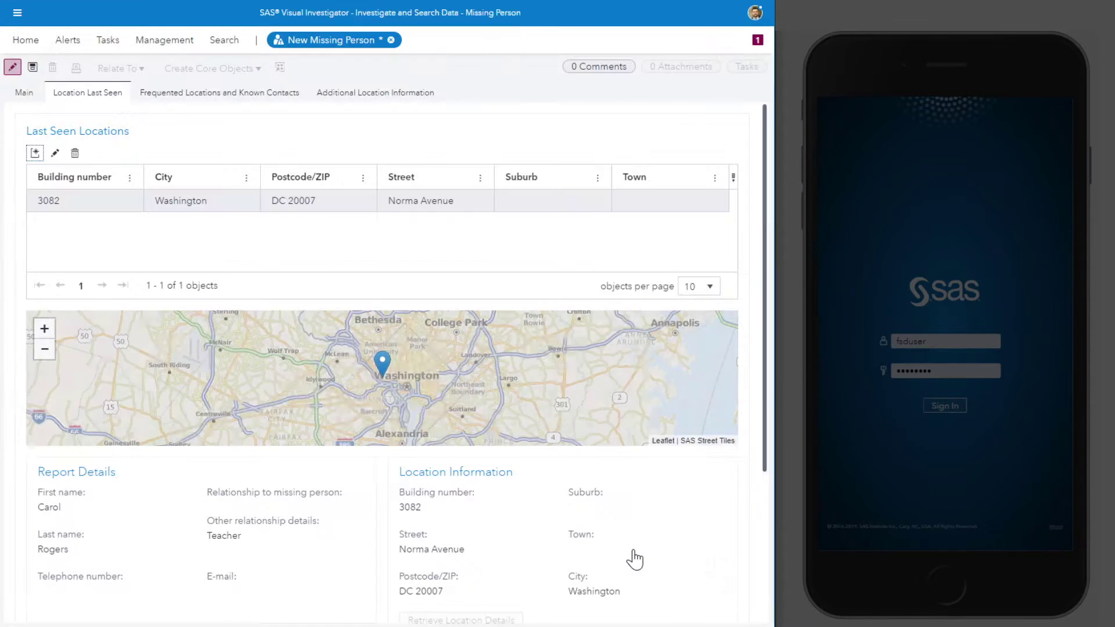
Step: Set 'high or critical importance' to Yes and save the Missing Person record
{"action": "left_click", "coordinate": [25, 93]}
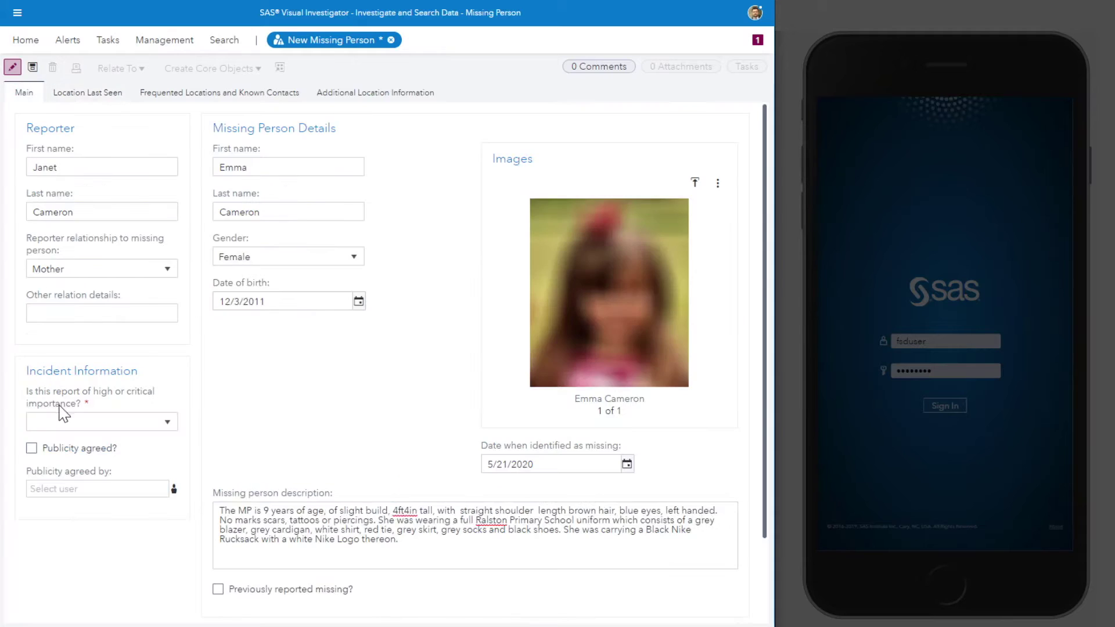
{"action": "left_click", "coordinate": [69, 422]}
{"action": "left_click", "coordinate": [39, 462]}
{"action": "left_click", "coordinate": [32, 68]}
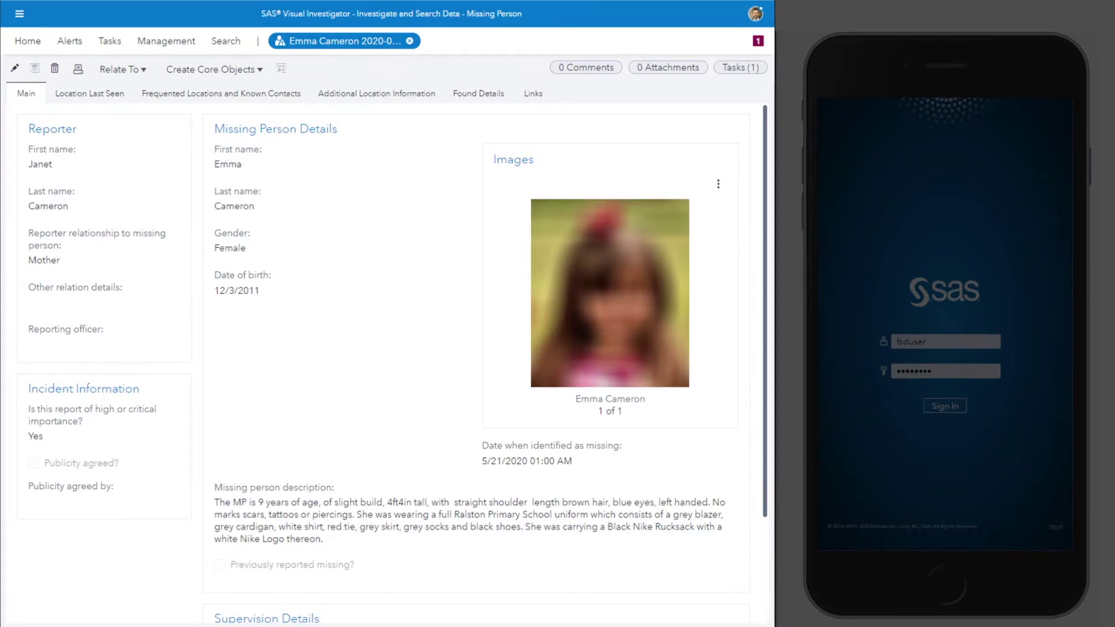
{"action": "left_click", "coordinate": [122, 69]}
Step: Relate the record to a new investigation titled after the girl's disappearance, type Other, starting today
{"action": "mouse_move", "coordinate": [142, 82]}
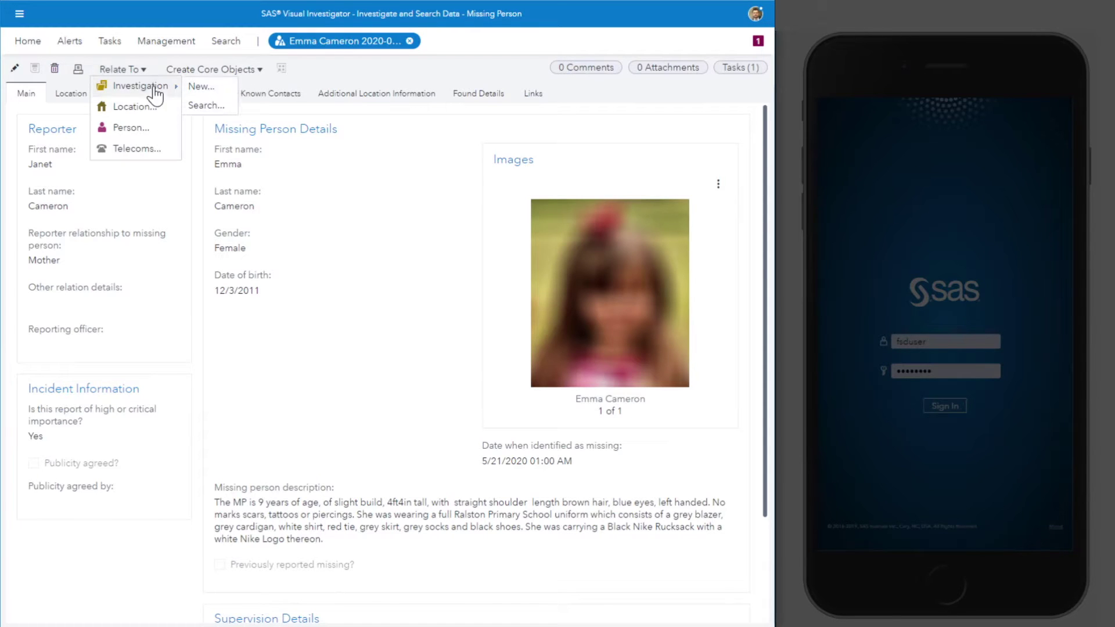
{"action": "left_click", "coordinate": [235, 103]}
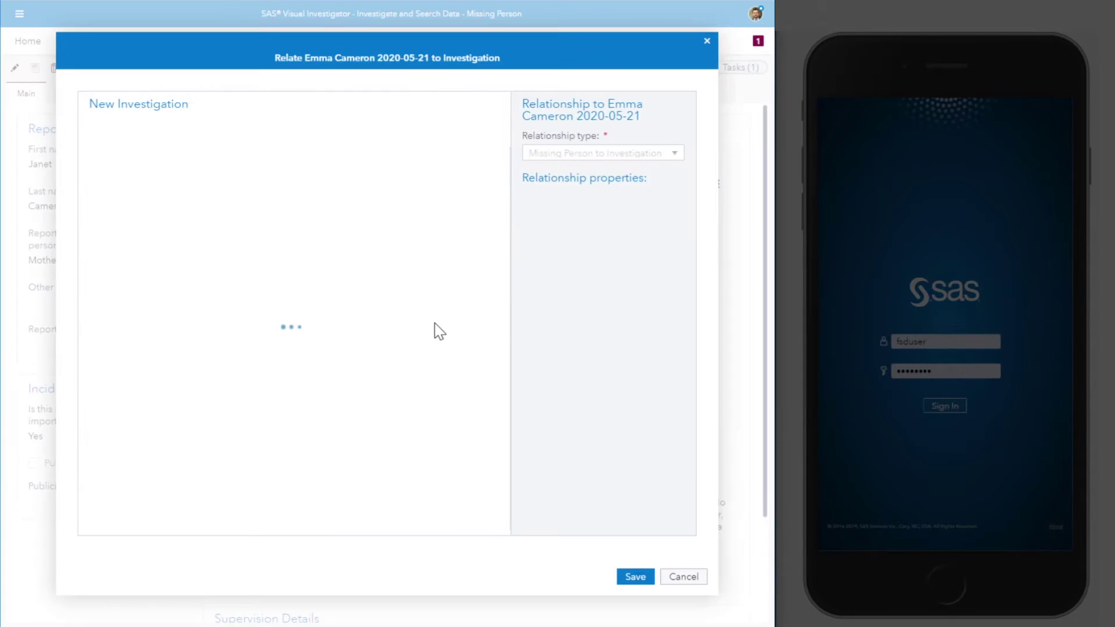
{"action": "left_click", "coordinate": [145, 211]}
{"action": "type", "text": "I"}
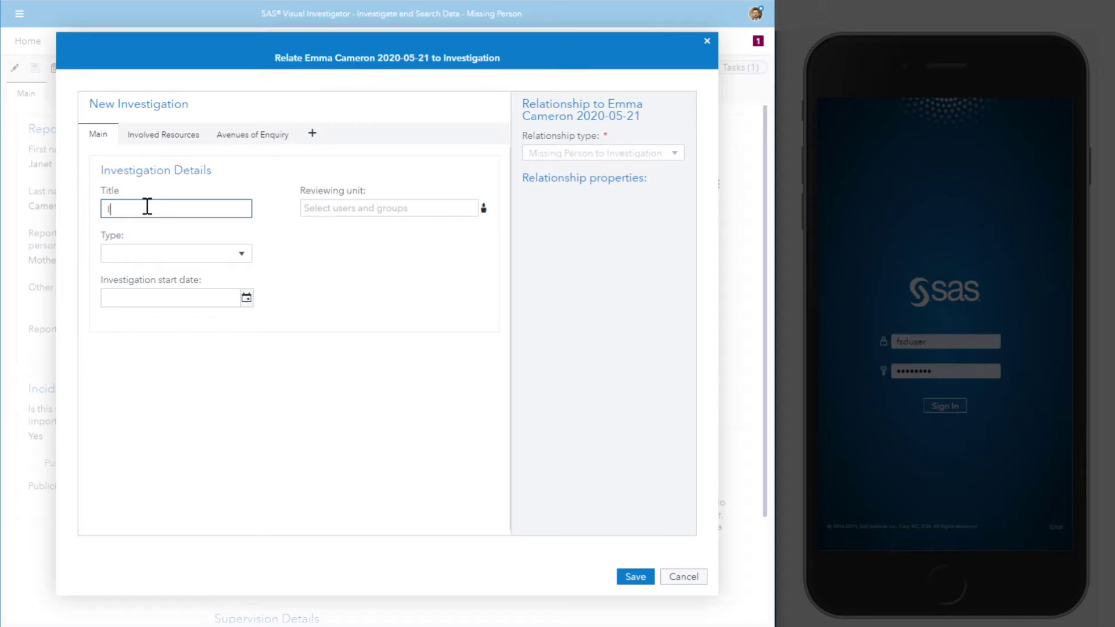
{"action": "key", "text": "Tab"}
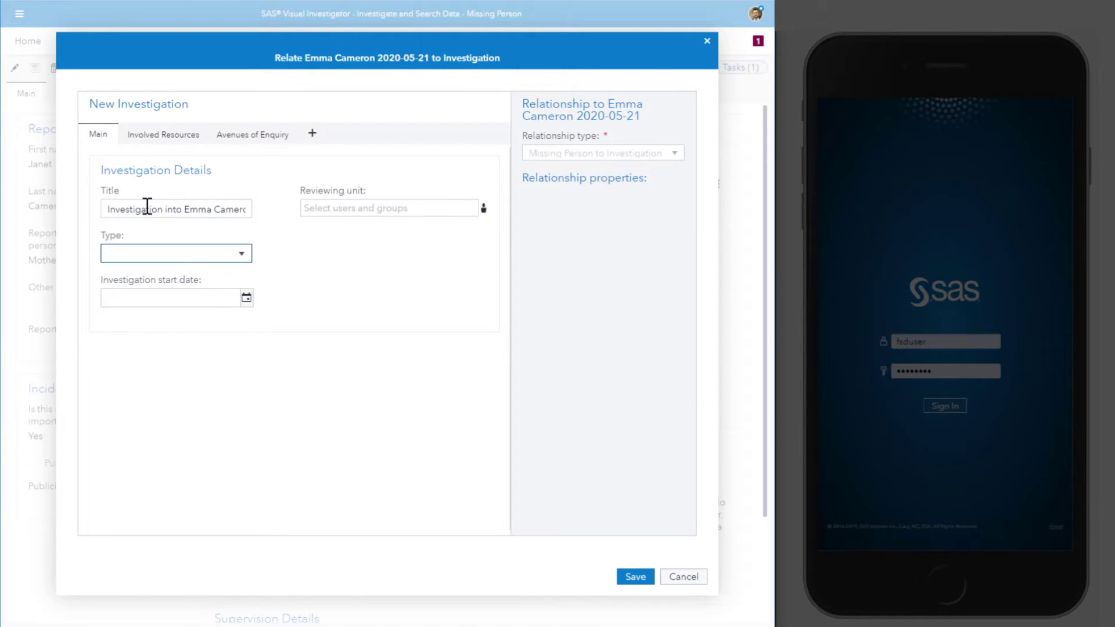
{"action": "key", "text": "o"}
{"action": "left_click", "coordinate": [246, 298]}
{"action": "left_click", "coordinate": [155, 440]}
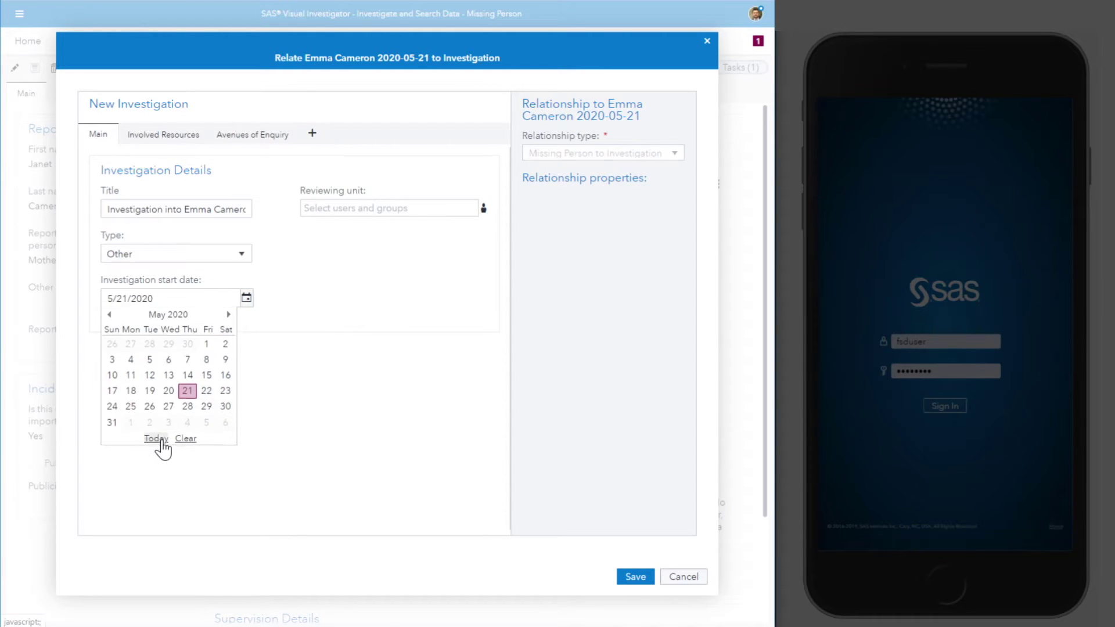
Step: Add RMS FSD Products User (filtered by 'fsduser') as an involved resource and save the investigation
{"action": "left_click", "coordinate": [190, 139]}
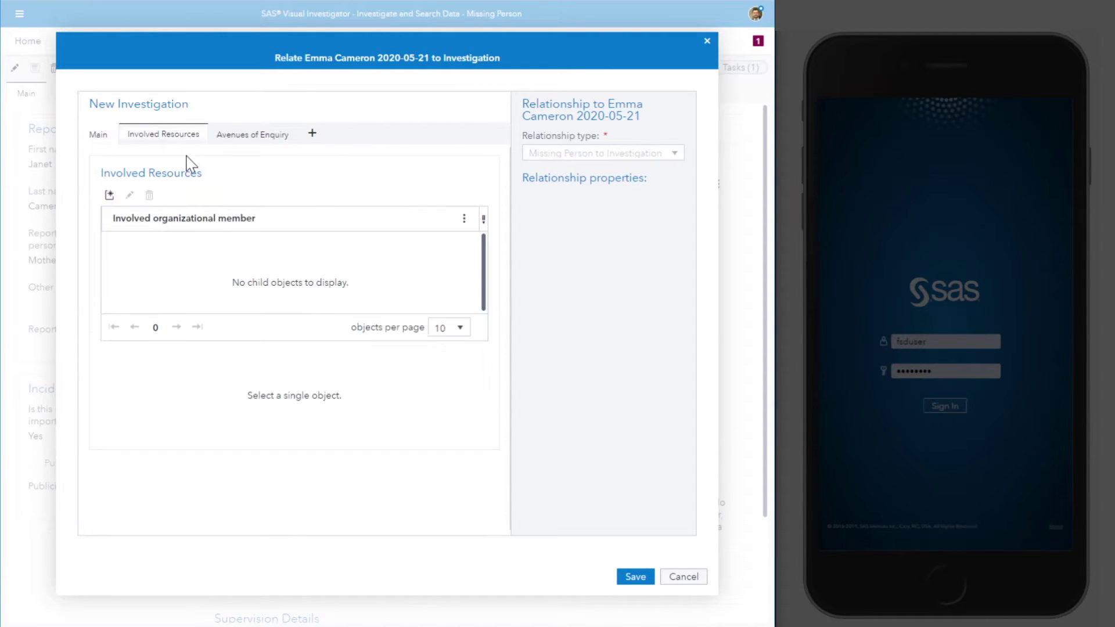
{"action": "left_click", "coordinate": [109, 195]}
{"action": "left_click", "coordinate": [214, 319]}
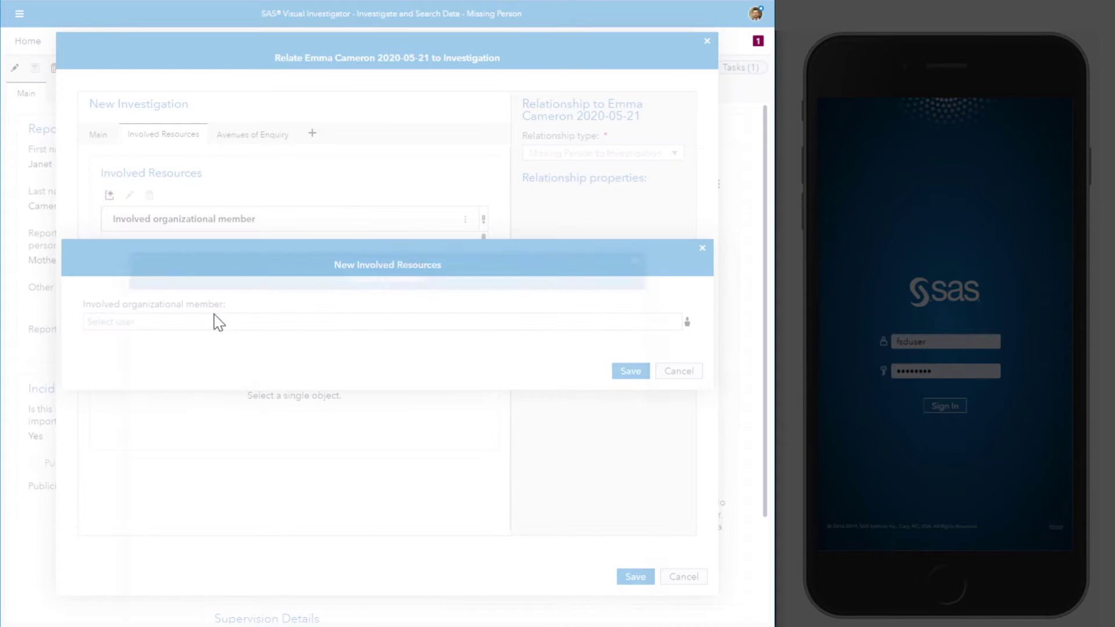
{"action": "left_click", "coordinate": [224, 150]}
{"action": "type", "text": "fsduser"}
{"action": "left_click", "coordinate": [260, 183]}
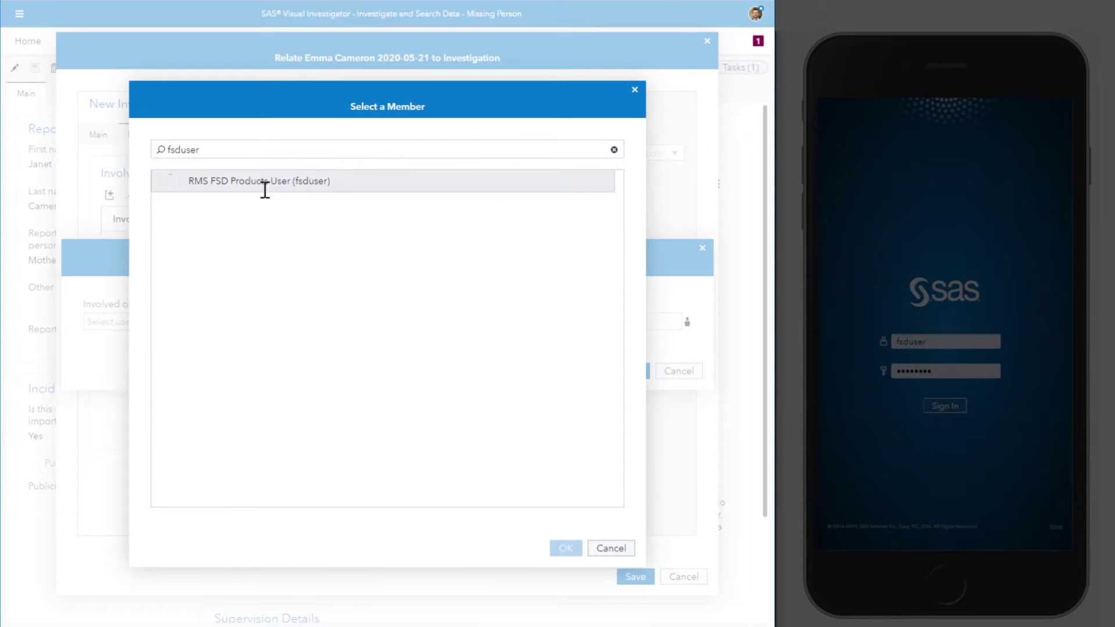
{"action": "left_click", "coordinate": [558, 549]}
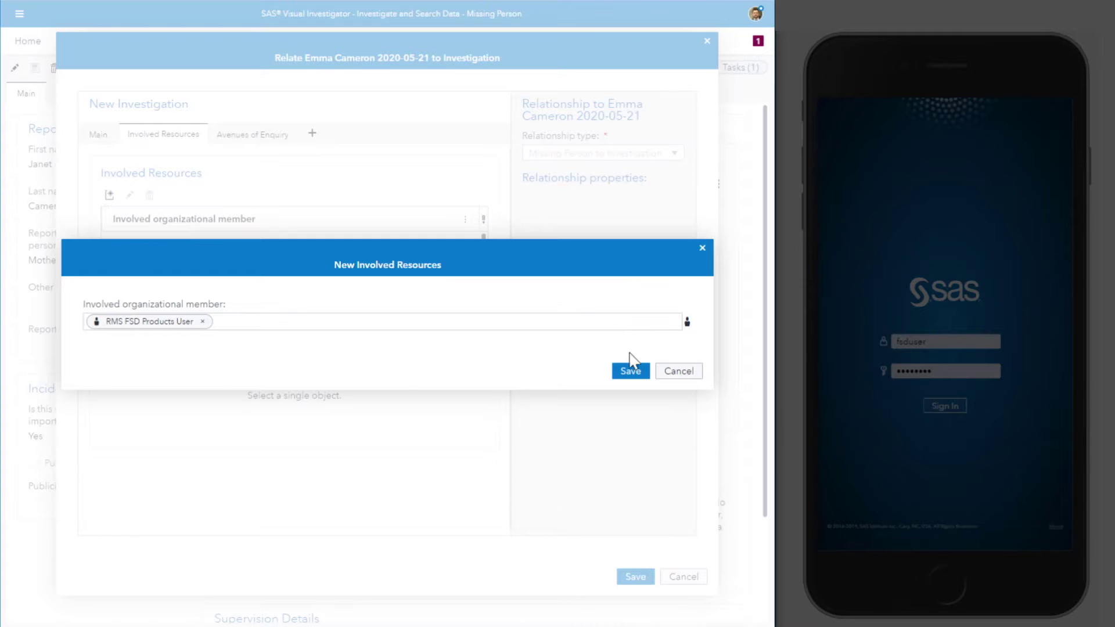
{"action": "left_click", "coordinate": [631, 371]}
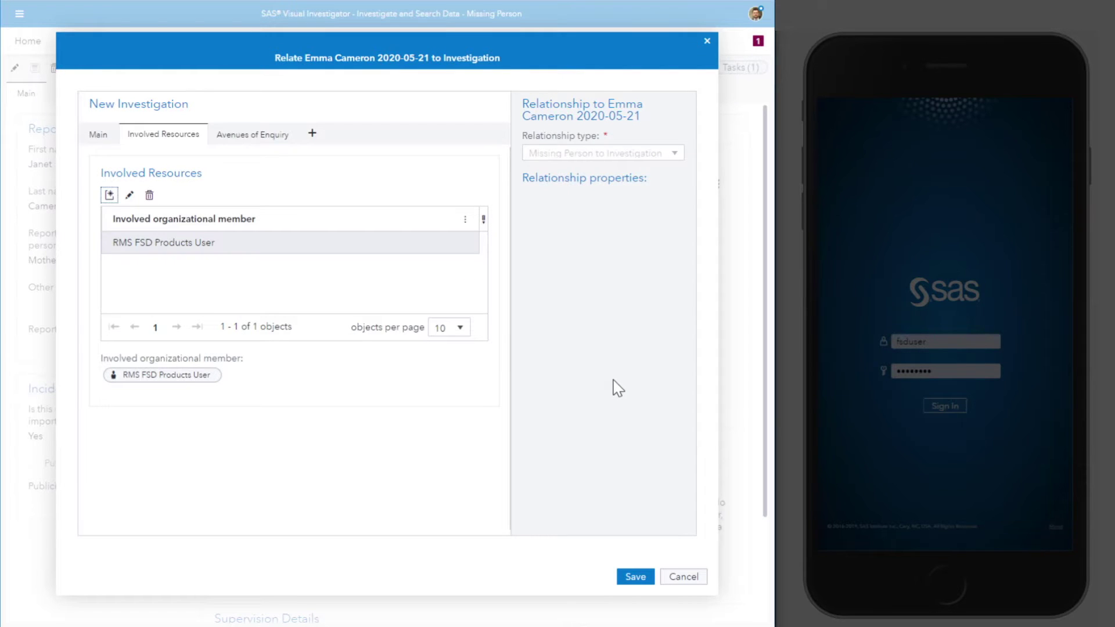
{"action": "left_click", "coordinate": [646, 578]}
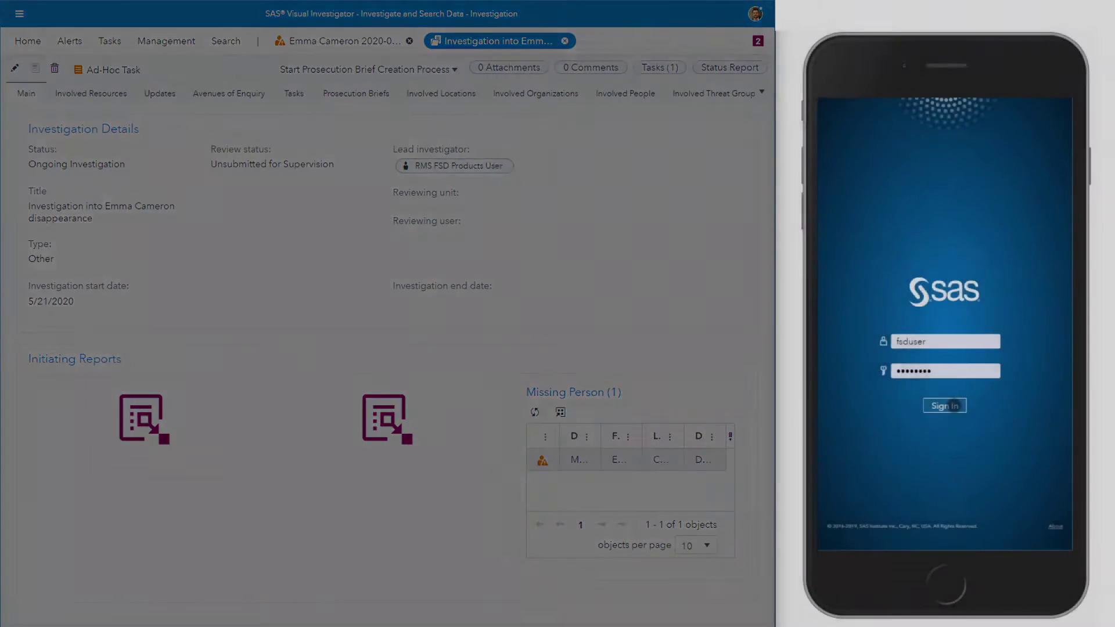
{"action": "left_click", "coordinate": [945, 406]}
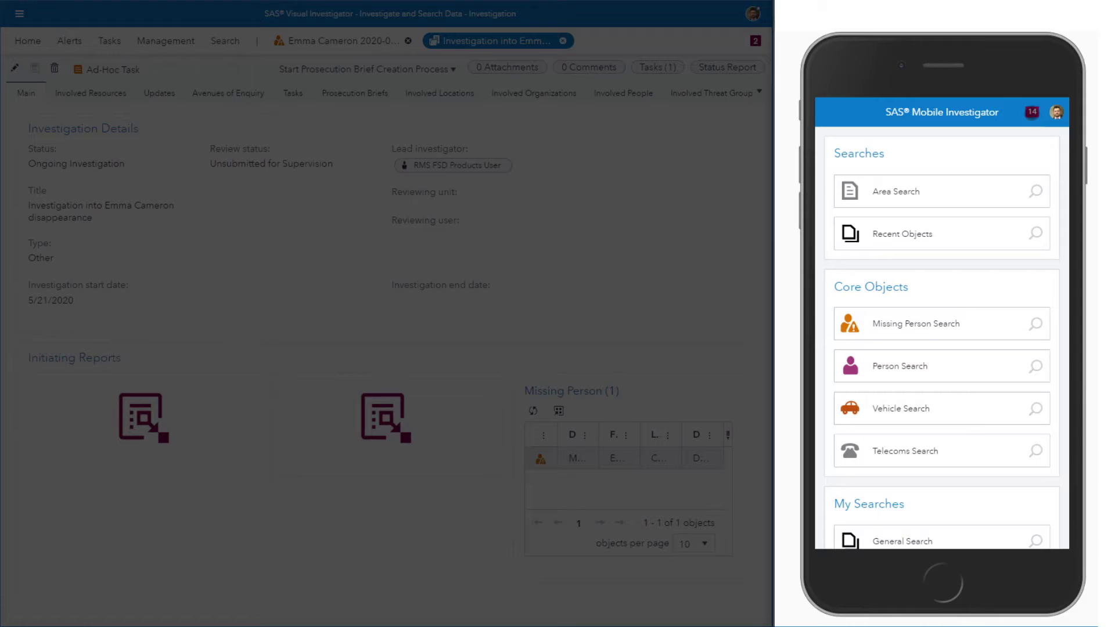
Step: Open the Carry out Investigation task from notifications and view its linked Missing Person record
{"action": "left_click", "coordinate": [1032, 112]}
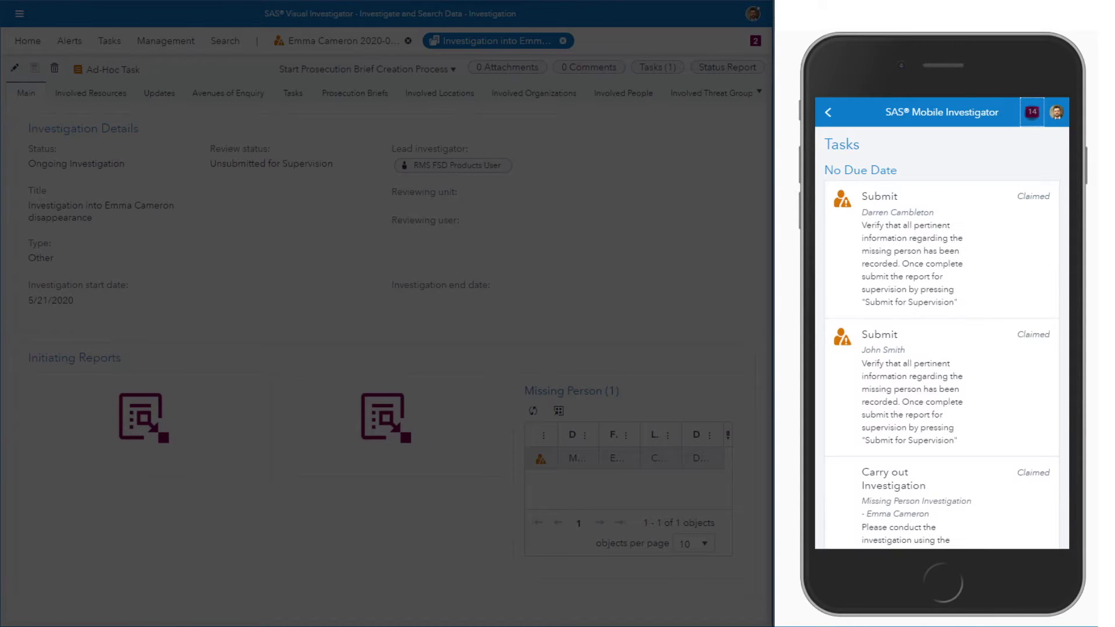
{"action": "left_click_drag", "start_coordinate": [980, 451], "coordinate": [983, 186]}
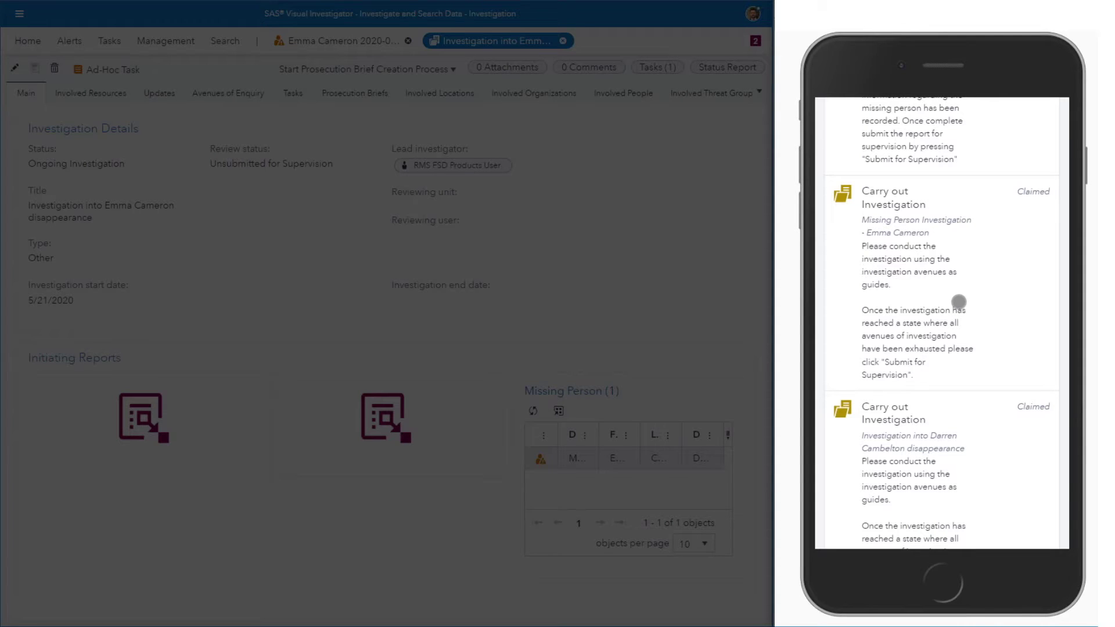
{"action": "left_click", "coordinate": [945, 270]}
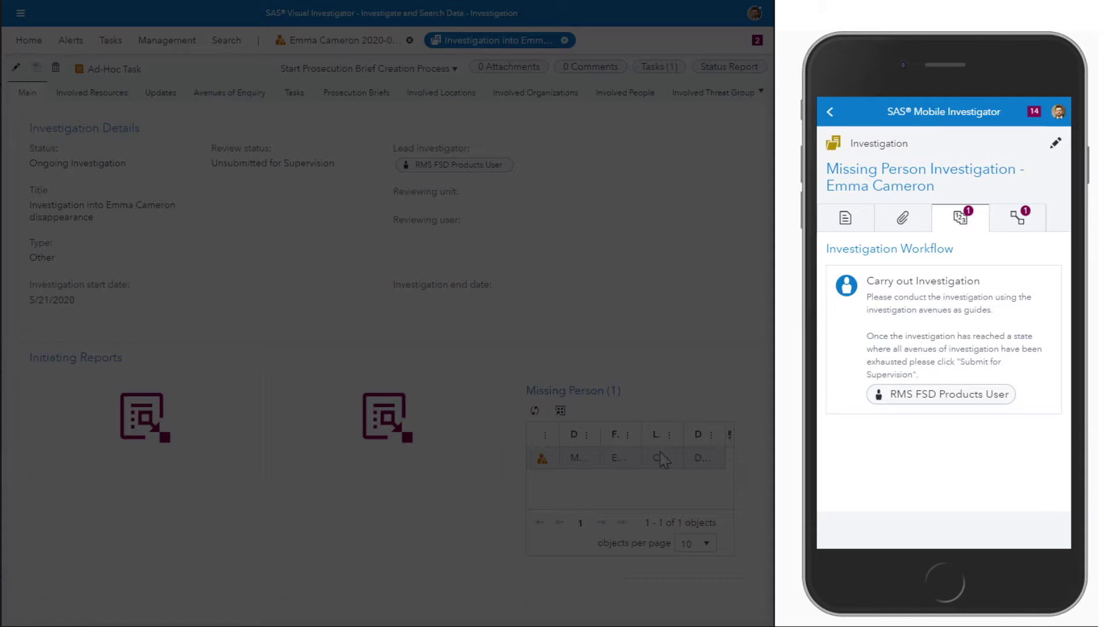
{"action": "left_click", "coordinate": [856, 225]}
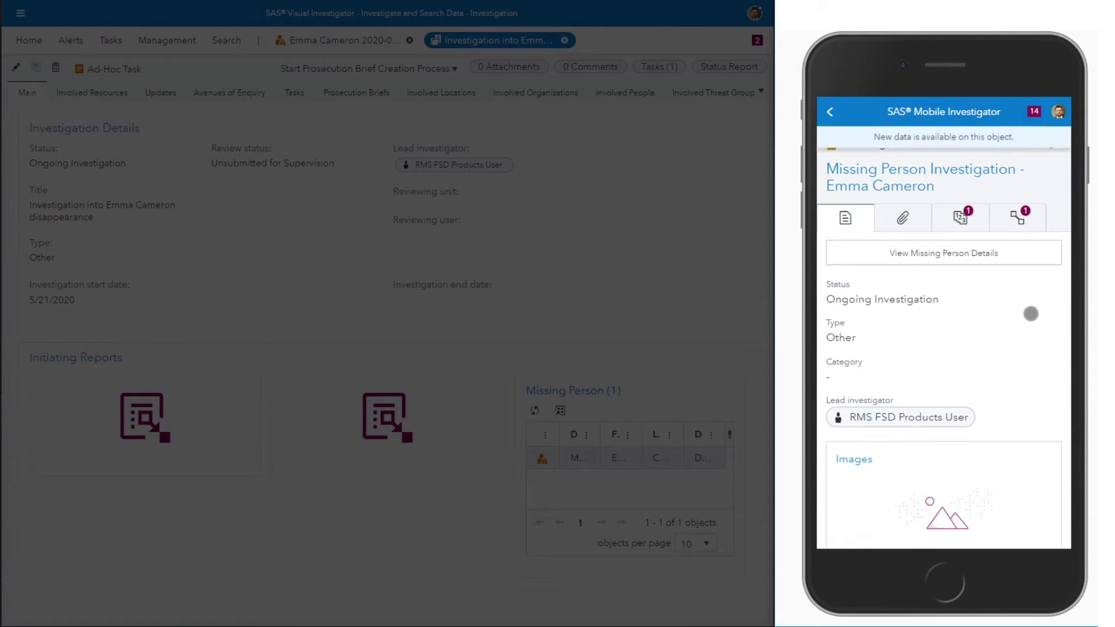
{"action": "scroll", "coordinate": [1030, 314], "scroll_direction": "down", "scroll_amount": 3}
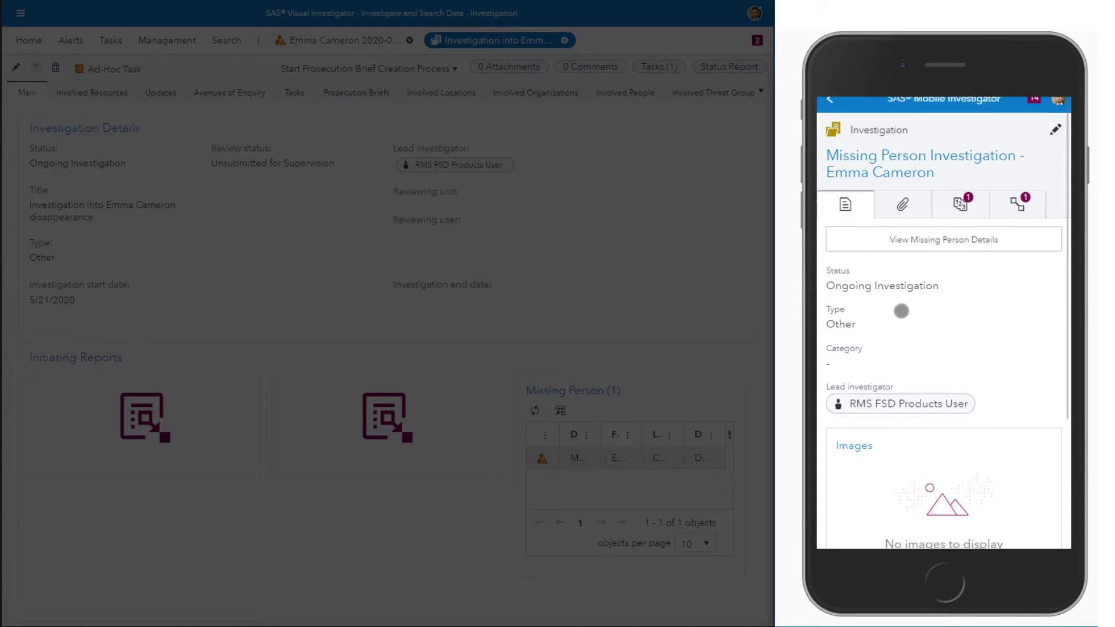
{"action": "scroll", "coordinate": [1013, 328], "scroll_direction": "down", "scroll_amount": 2}
{"action": "scroll", "coordinate": [1008, 343], "scroll_direction": "up", "scroll_amount": 5}
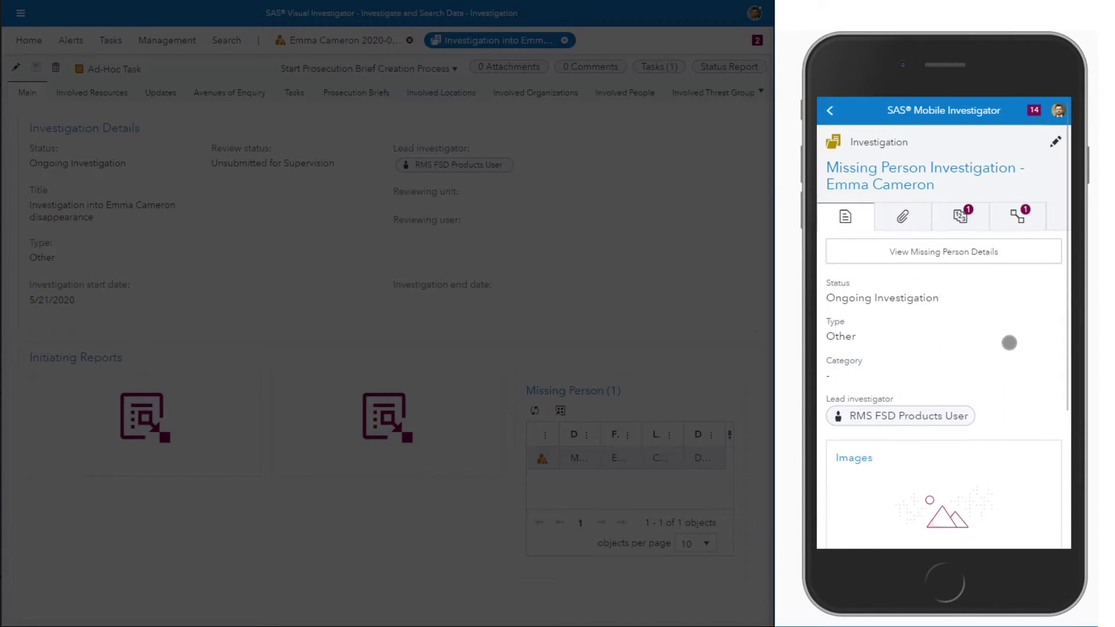
{"action": "left_click", "coordinate": [993, 249]}
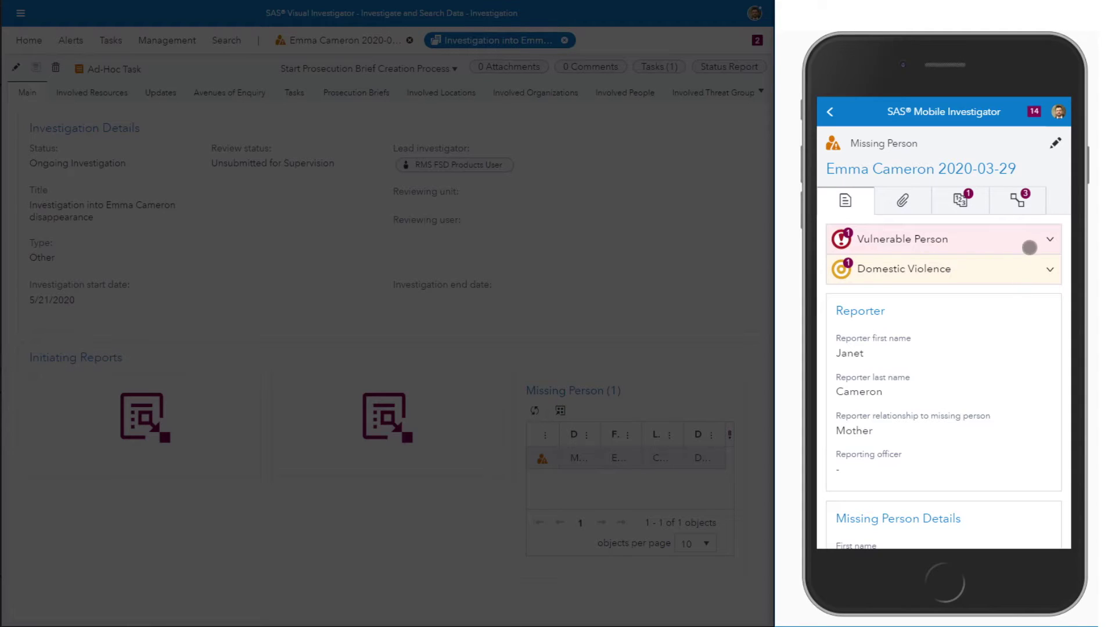
Step: Expand the Domestic Violence alert, then expand and collapse the Vulnerable Person alert
{"action": "left_click", "coordinate": [1033, 269]}
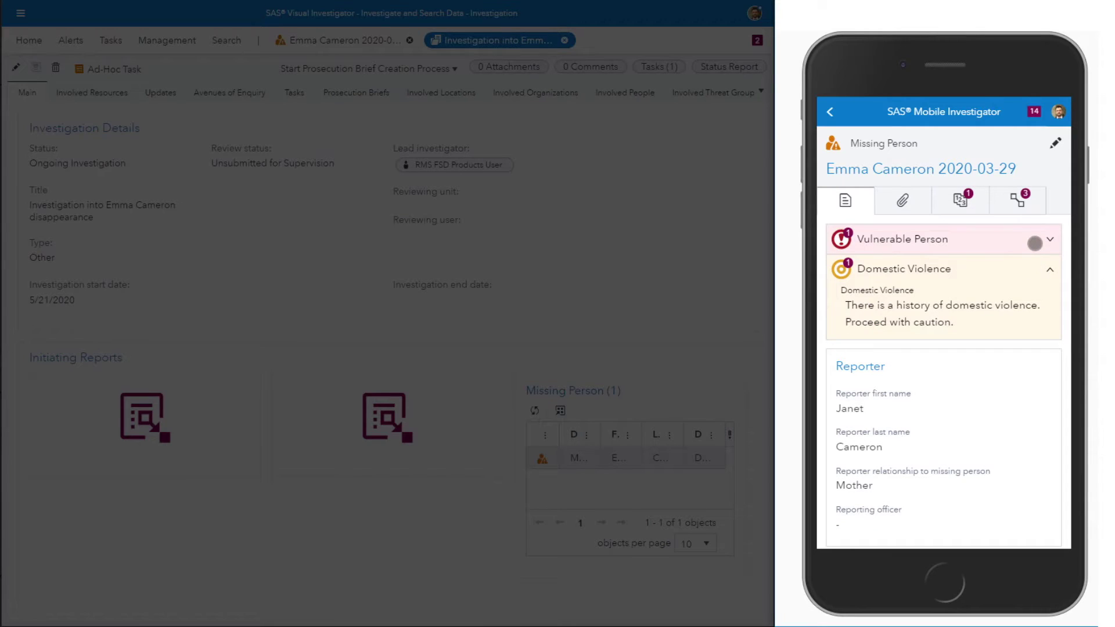
{"action": "left_click", "coordinate": [1037, 243]}
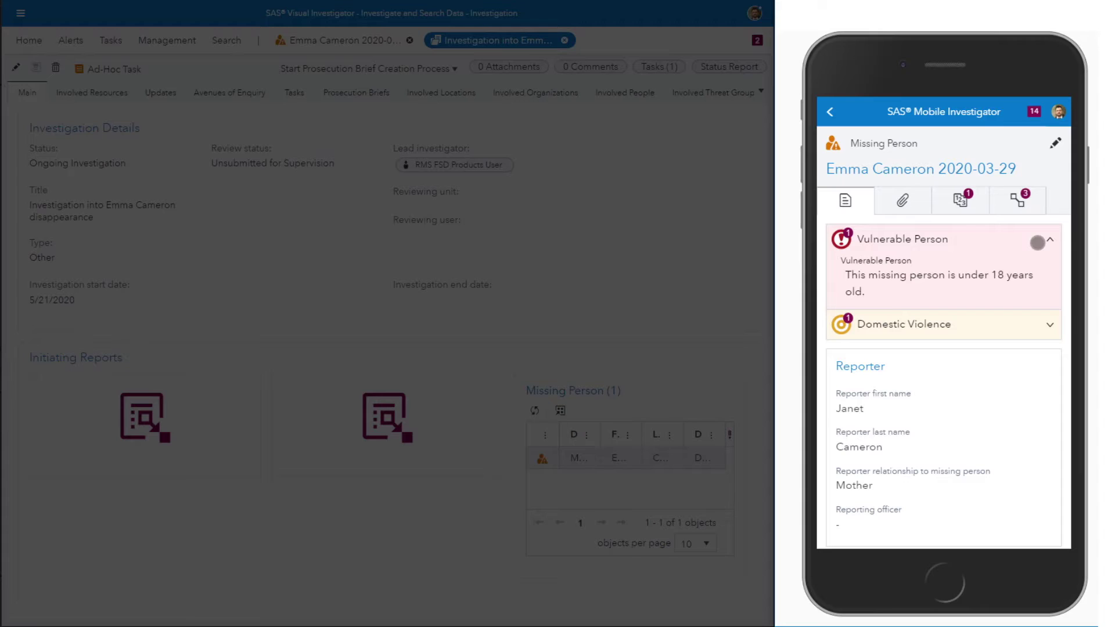
{"action": "left_click", "coordinate": [1037, 244]}
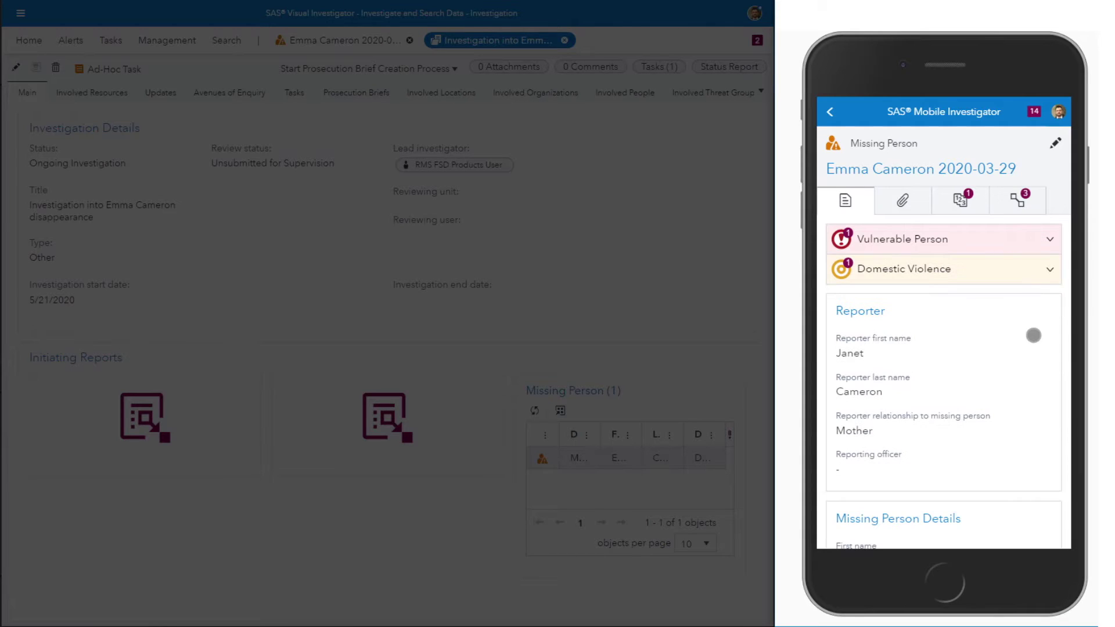
Step: Scroll through the full missing person record, then return to the searches home page
{"action": "scroll", "coordinate": [1033, 340], "scroll_direction": "down", "scroll_amount": 1}
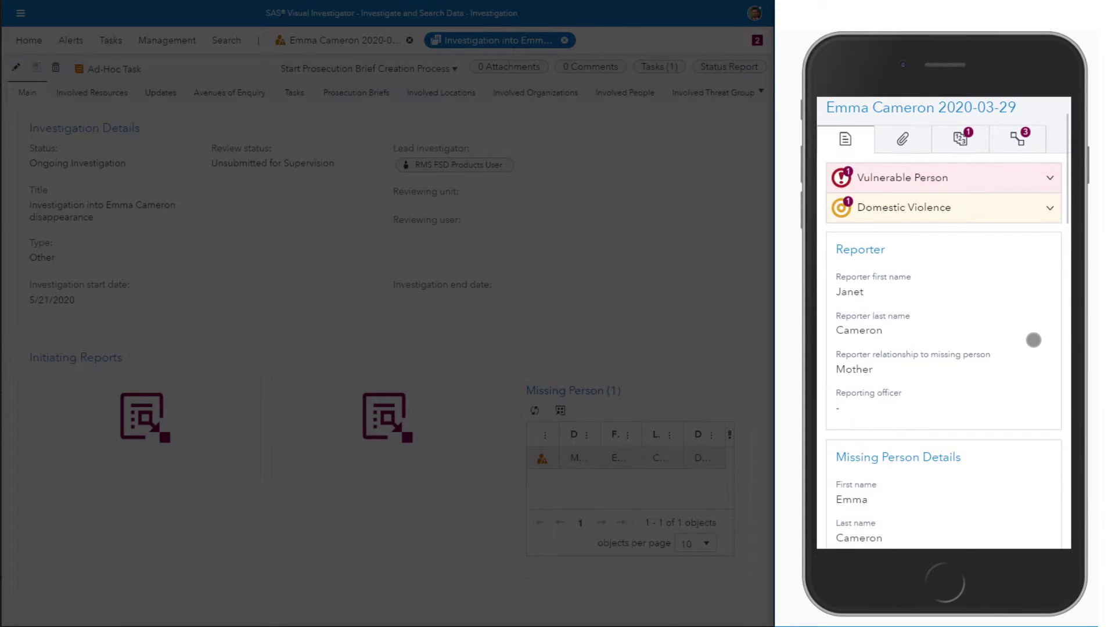
{"action": "scroll", "coordinate": [1033, 339], "scroll_direction": "down", "scroll_amount": 3}
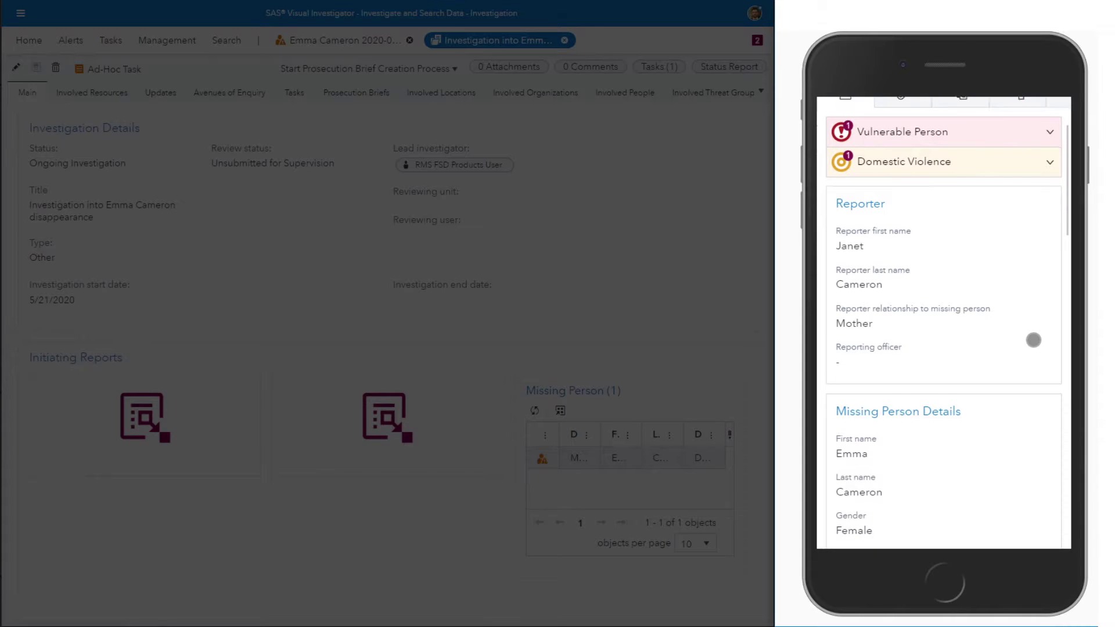
{"action": "scroll", "coordinate": [1032, 335], "scroll_direction": "down", "scroll_amount": 3}
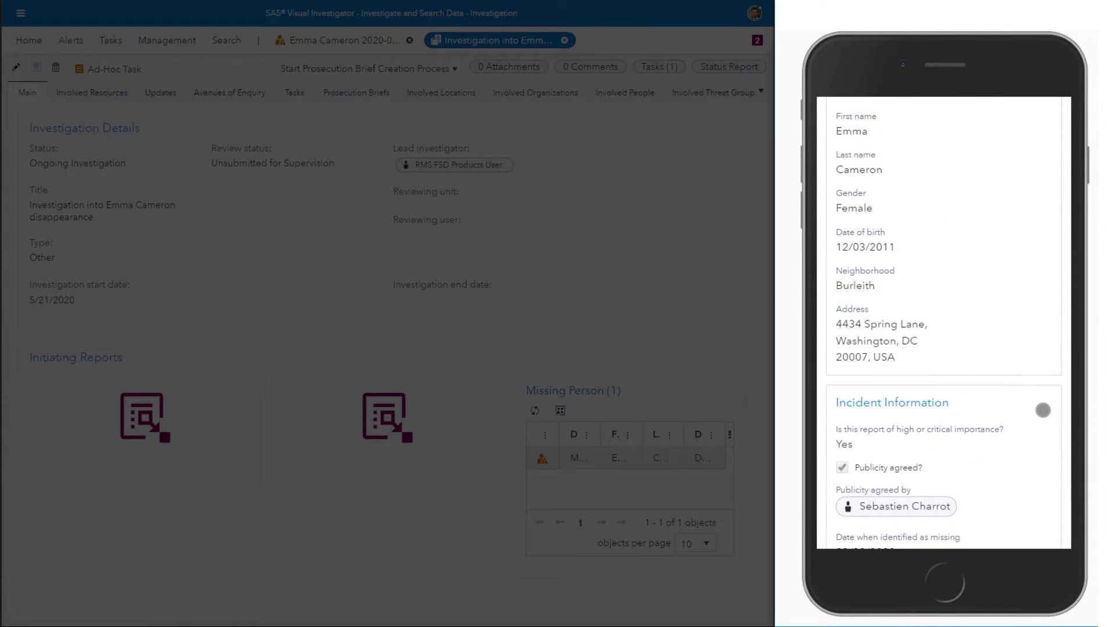
{"action": "left_click_drag", "start_coordinate": [1040, 410], "coordinate": [1043, 196]}
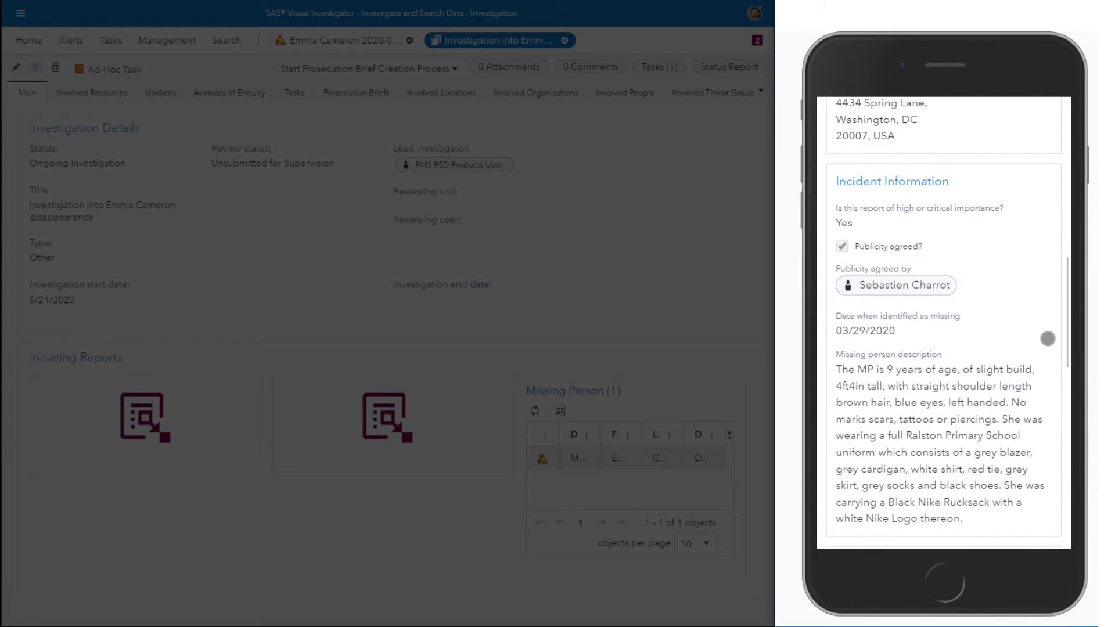
{"action": "left_click_drag", "start_coordinate": [1037, 460], "coordinate": [1041, 272]}
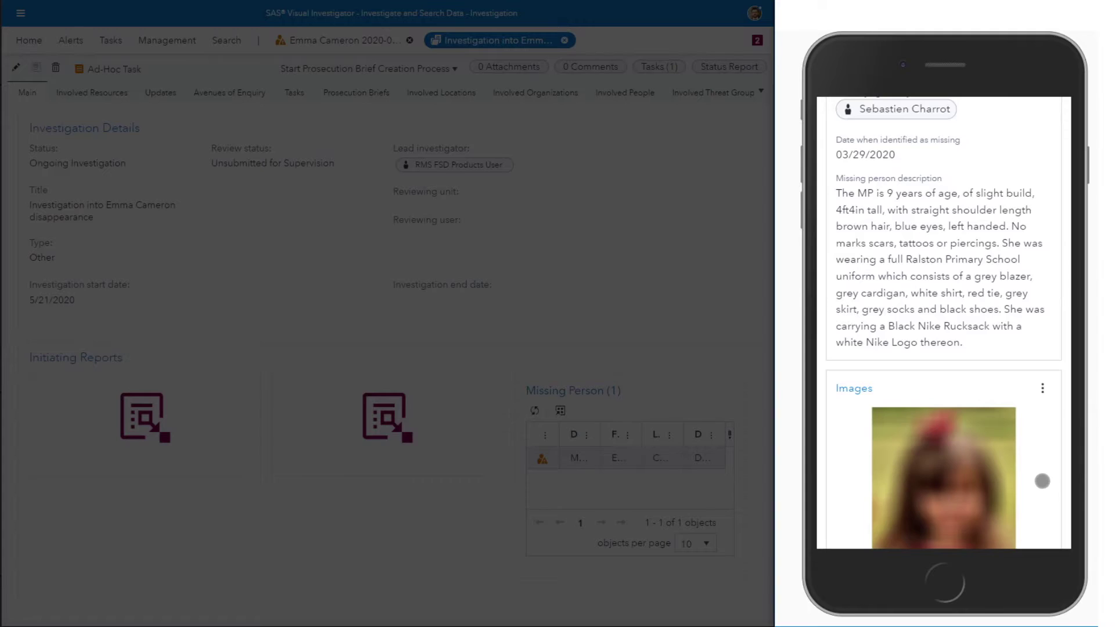
{"action": "left_click_drag", "start_coordinate": [1040, 480], "coordinate": [1048, 270]}
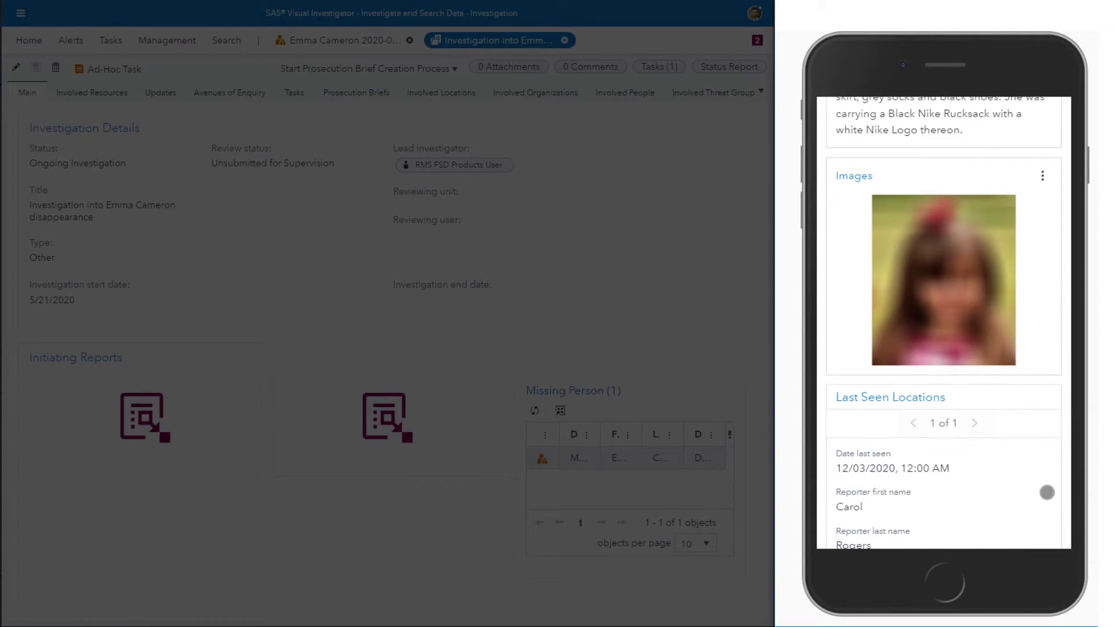
{"action": "left_click_drag", "start_coordinate": [1045, 490], "coordinate": [1043, 261]}
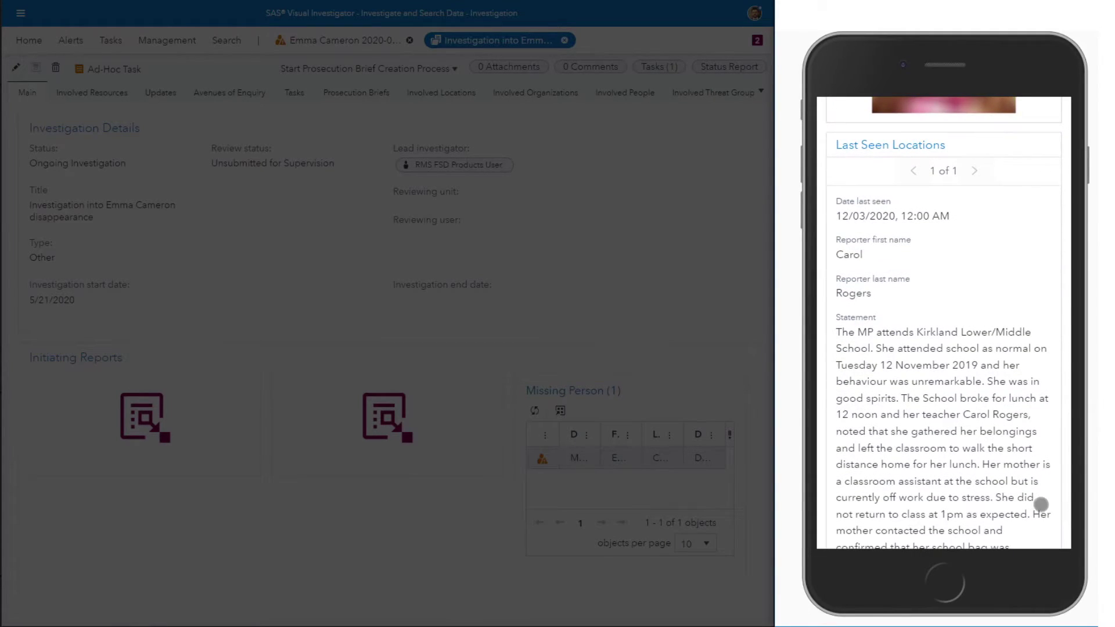
{"action": "left_click_drag", "start_coordinate": [1040, 506], "coordinate": [1031, 543]}
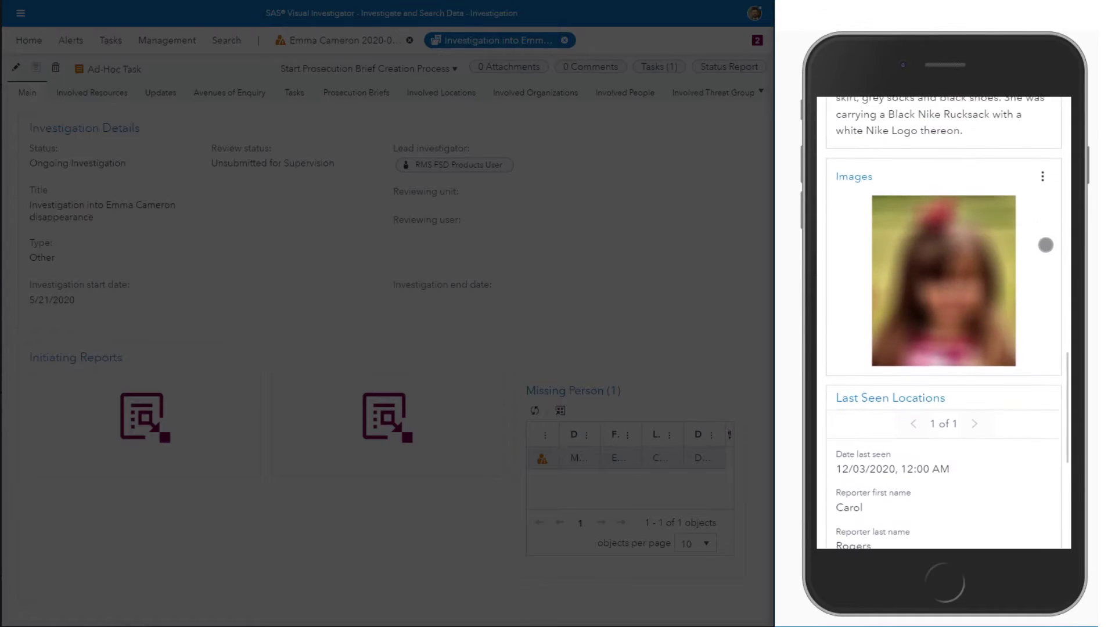
{"action": "left_click_drag", "start_coordinate": [1045, 244], "coordinate": [1039, 545]}
{"action": "left_click_drag", "start_coordinate": [1025, 219], "coordinate": [1020, 455]}
{"action": "left_click_drag", "start_coordinate": [919, 239], "coordinate": [913, 296]}
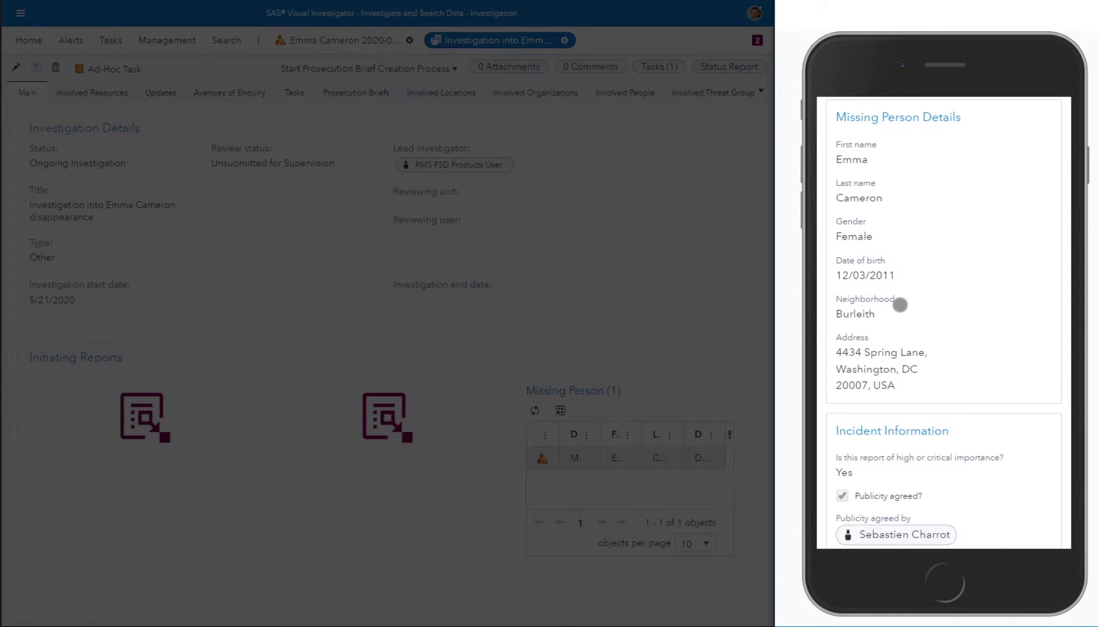
{"action": "left_click_drag", "start_coordinate": [1013, 163], "coordinate": [983, 463]}
{"action": "left_click_drag", "start_coordinate": [1012, 345], "coordinate": [1020, 475]}
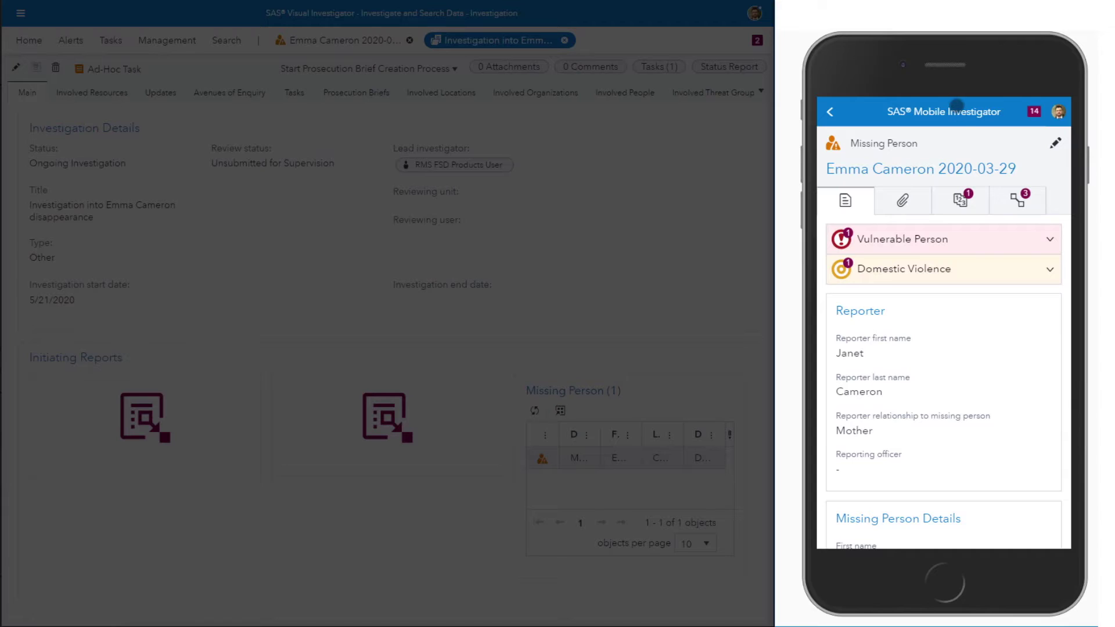
{"action": "left_click", "coordinate": [956, 108]}
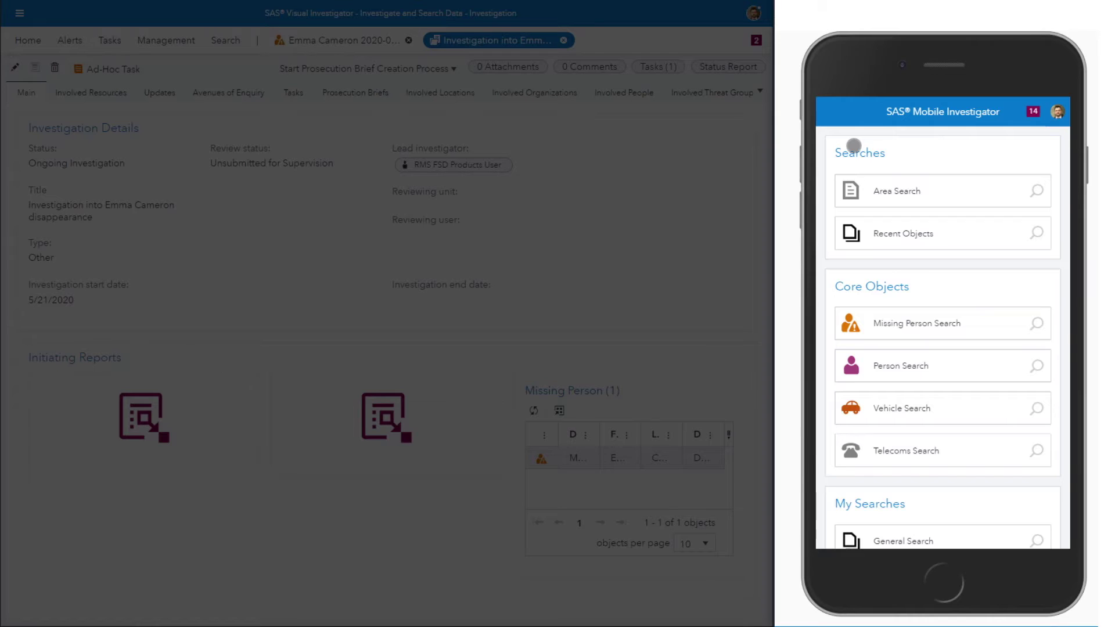
Step: Run an area search for the Burleigh neighbourhood
{"action": "left_click", "coordinate": [944, 191]}
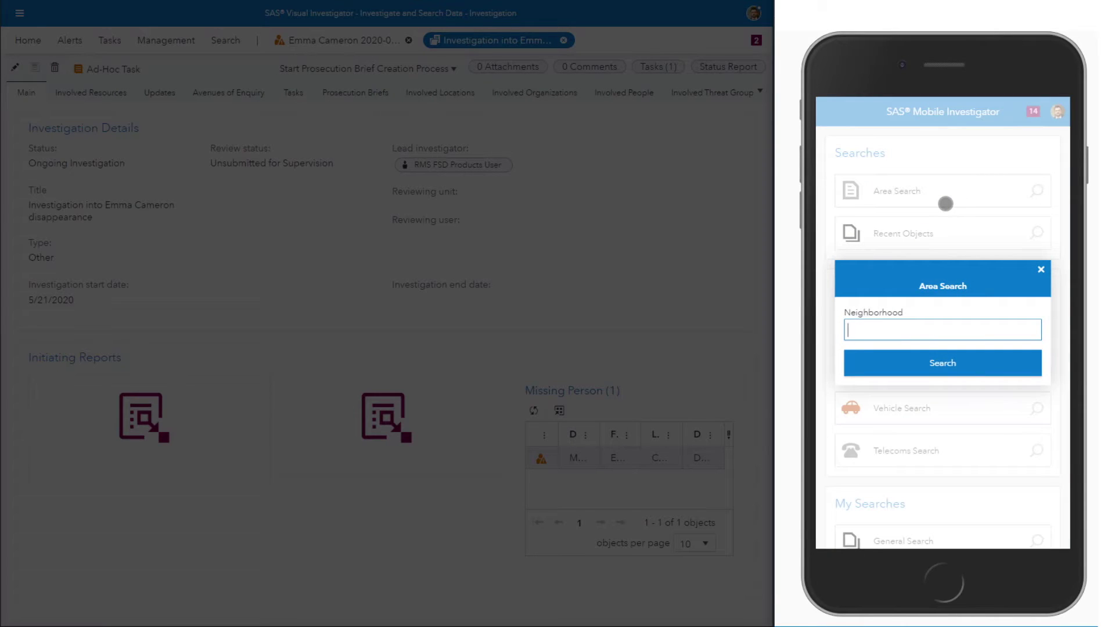
{"action": "type", "text": "Bur"}
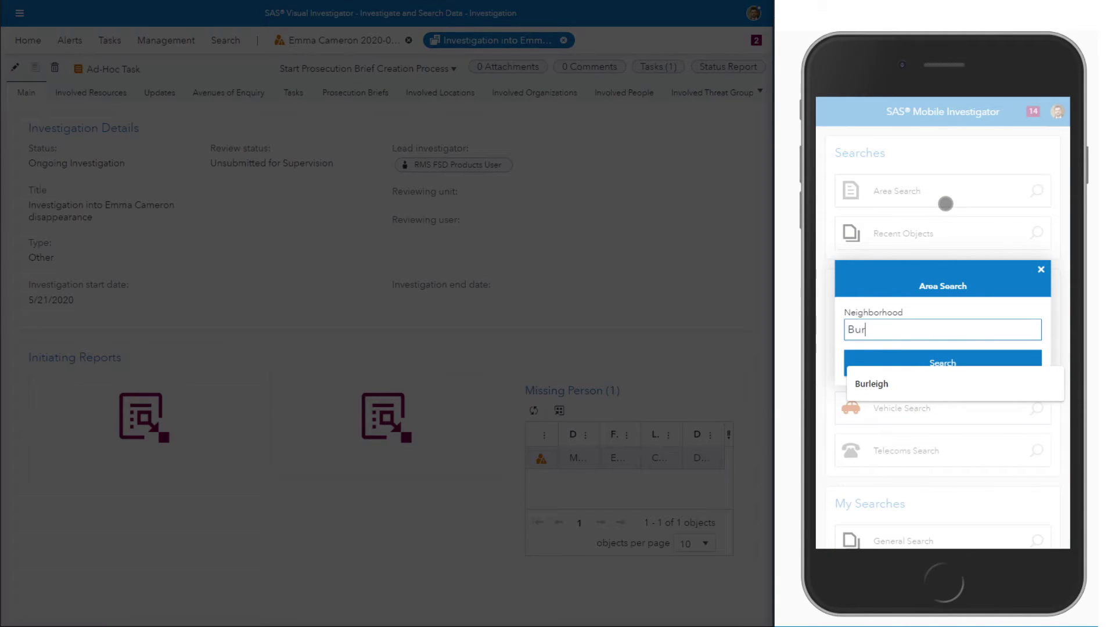
{"action": "type", "text": "leigh"}
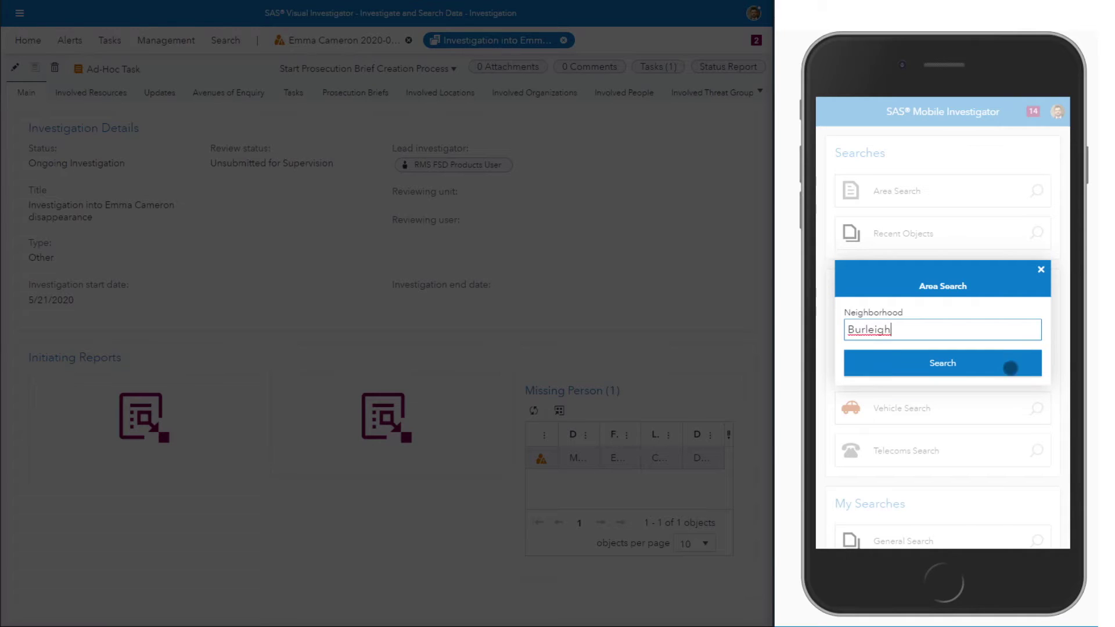
{"action": "left_click", "coordinate": [1007, 363]}
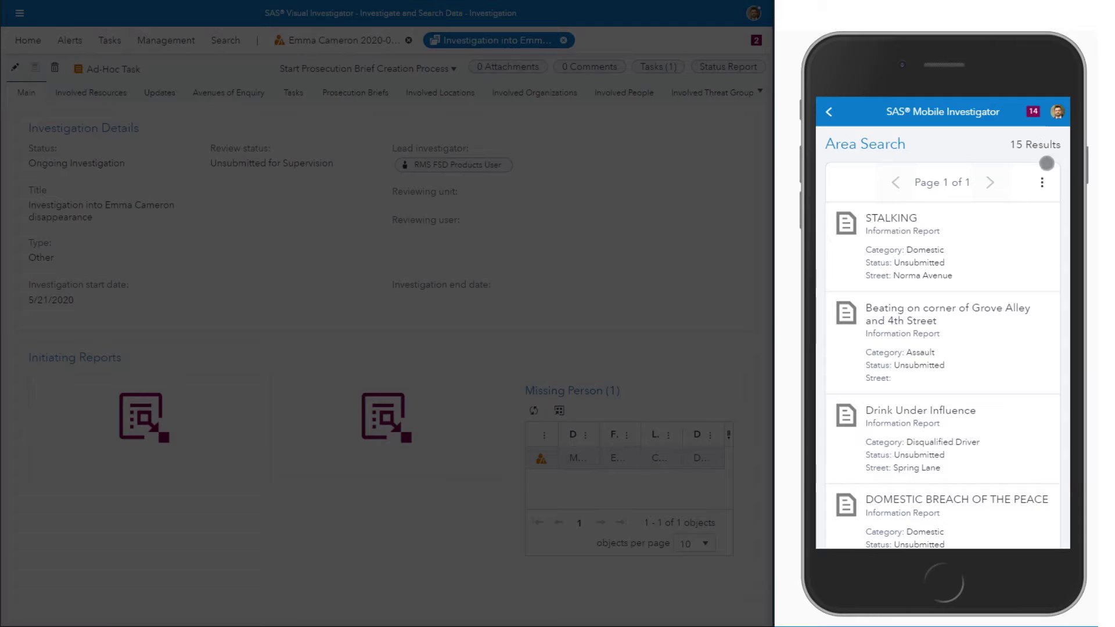
Step: Filter the results to Information Reports from May, review the four reports, and return home
{"action": "left_click", "coordinate": [1042, 182]}
{"action": "left_click", "coordinate": [1029, 215]}
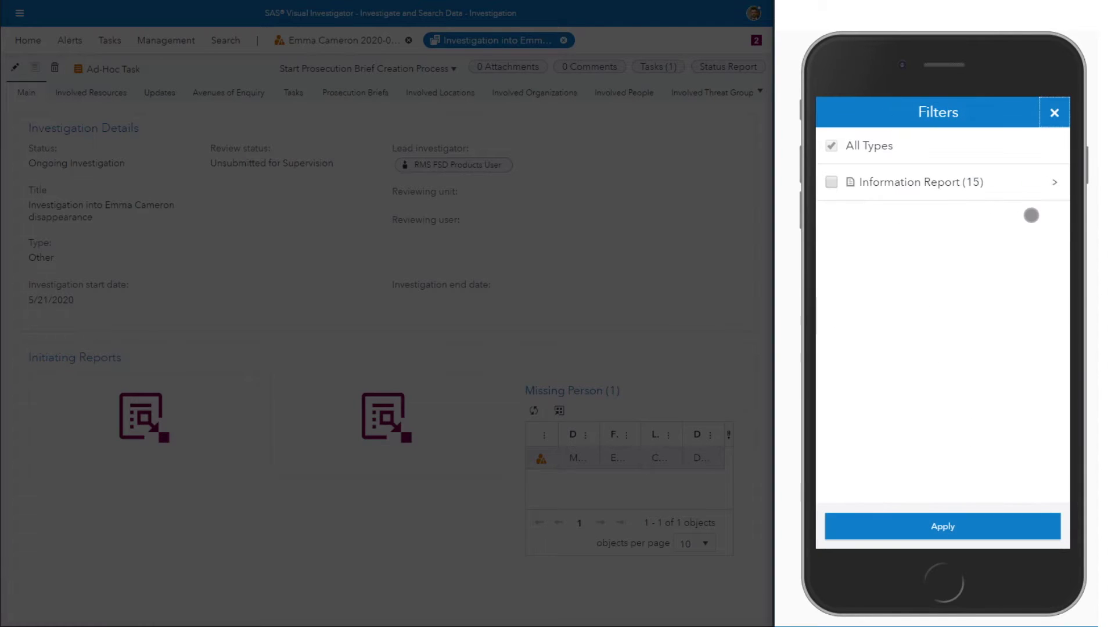
{"action": "left_click", "coordinate": [1054, 183]}
{"action": "left_click", "coordinate": [865, 267]}
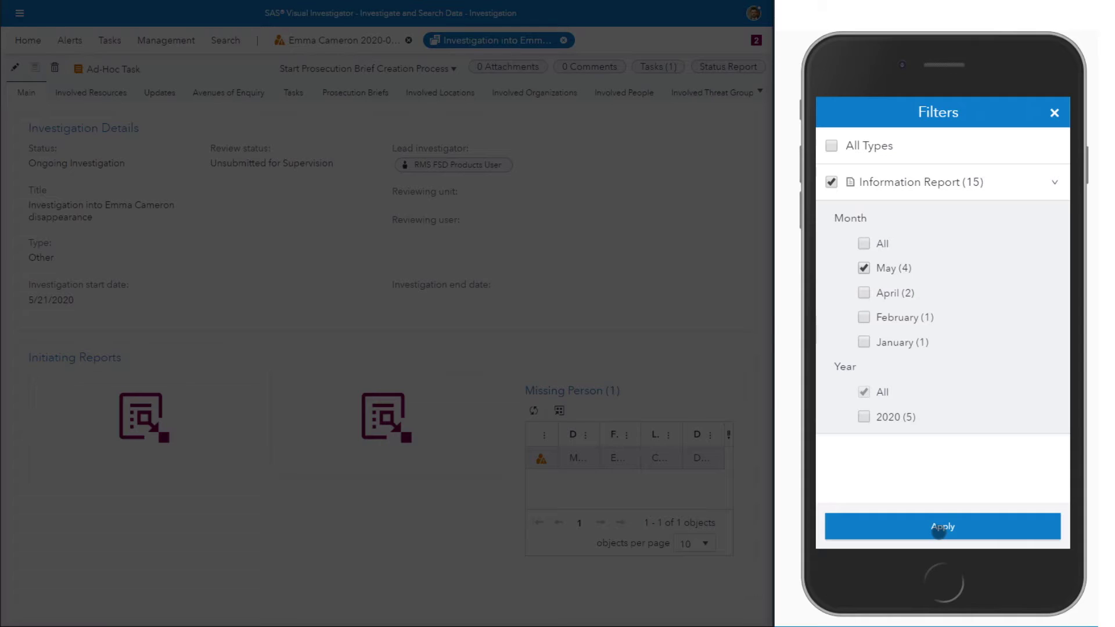
{"action": "left_click", "coordinate": [938, 528]}
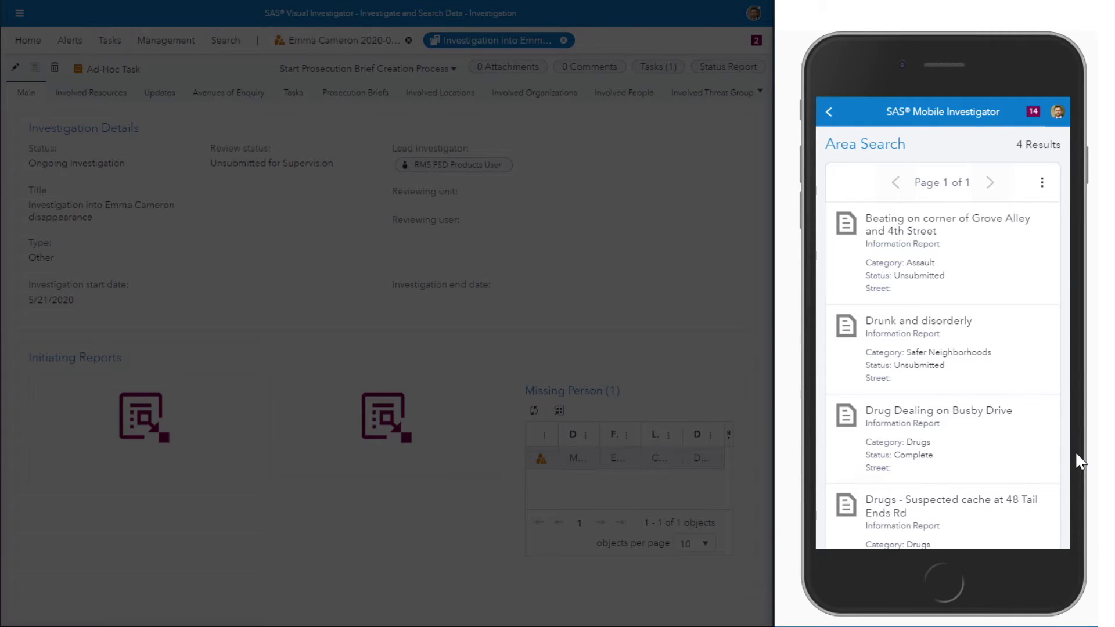
{"action": "left_click_drag", "start_coordinate": [946, 251], "coordinate": [945, 217]}
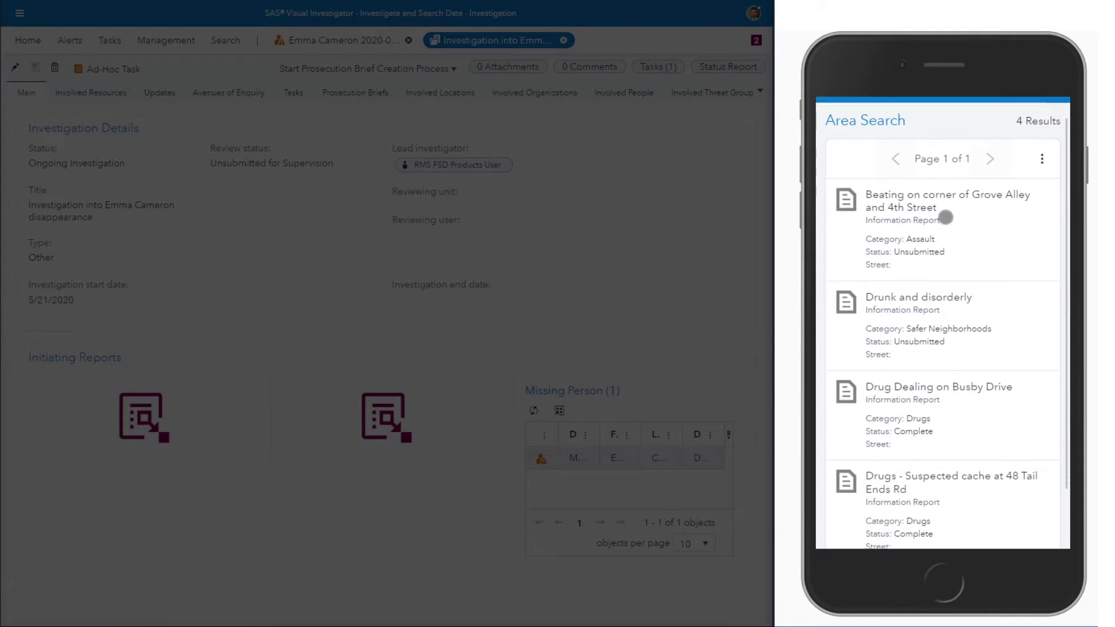
{"action": "left_click_drag", "start_coordinate": [1003, 323], "coordinate": [1000, 225]}
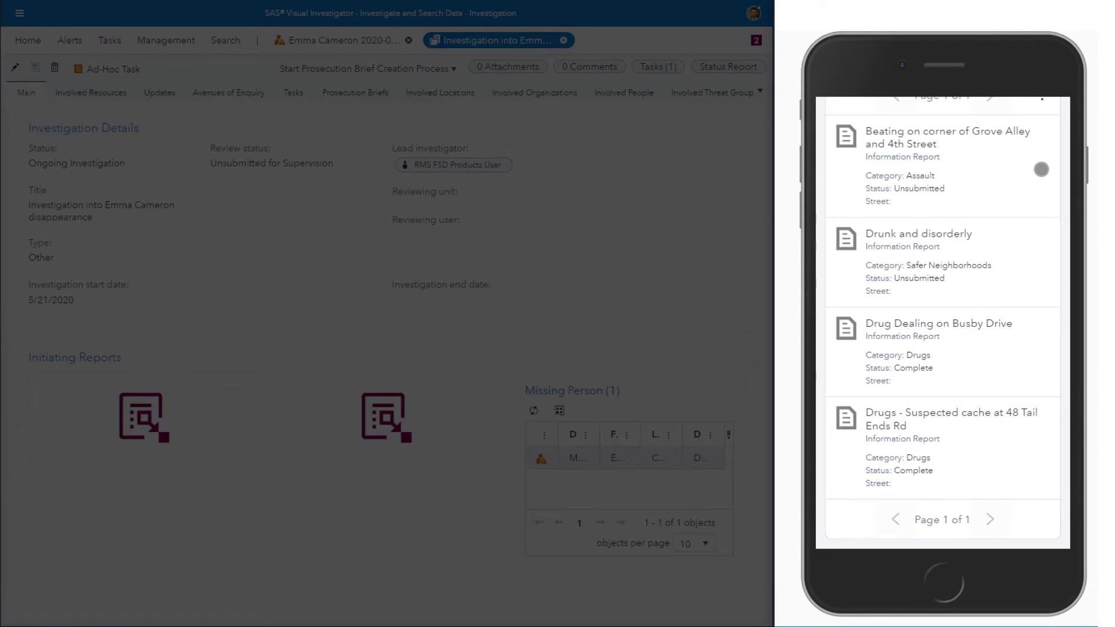
{"action": "scroll", "coordinate": [1041, 169], "scroll_direction": "up", "scroll_amount": 3}
{"action": "left_click", "coordinate": [962, 115]}
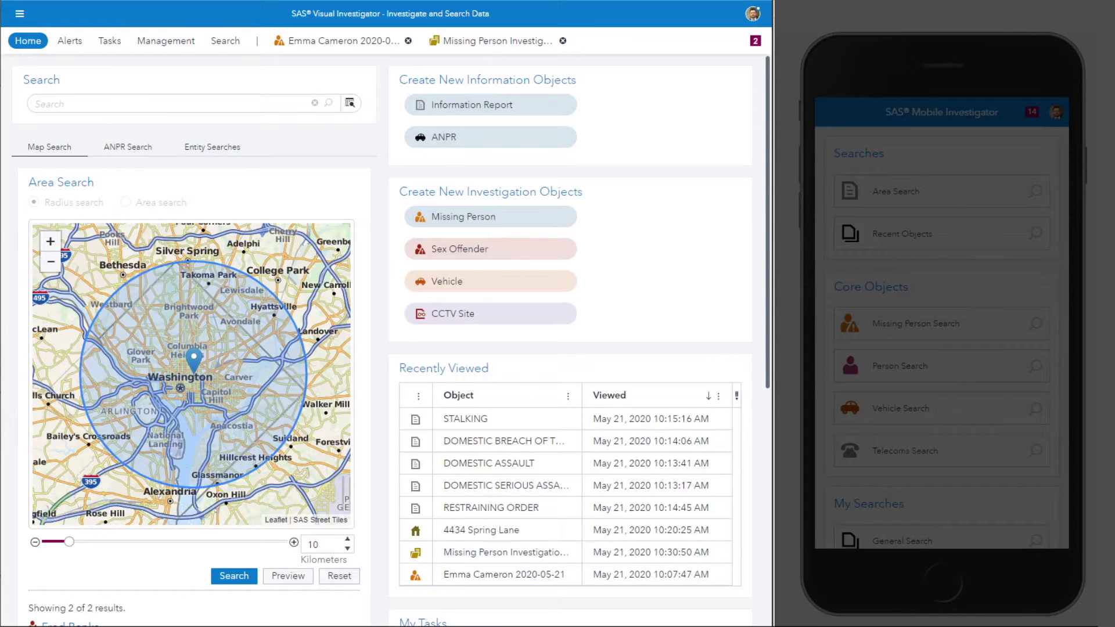
Step: Run the Address Search from the Entity Searches panel, returning a single location result
{"action": "left_click", "coordinate": [252, 150]}
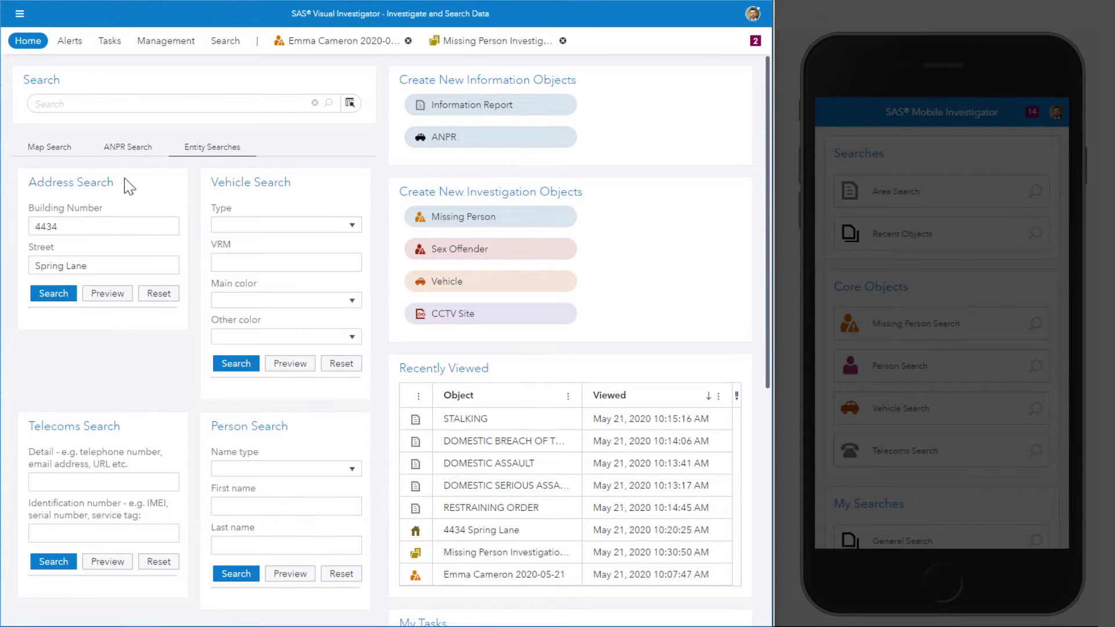
{"action": "left_click", "coordinate": [56, 296]}
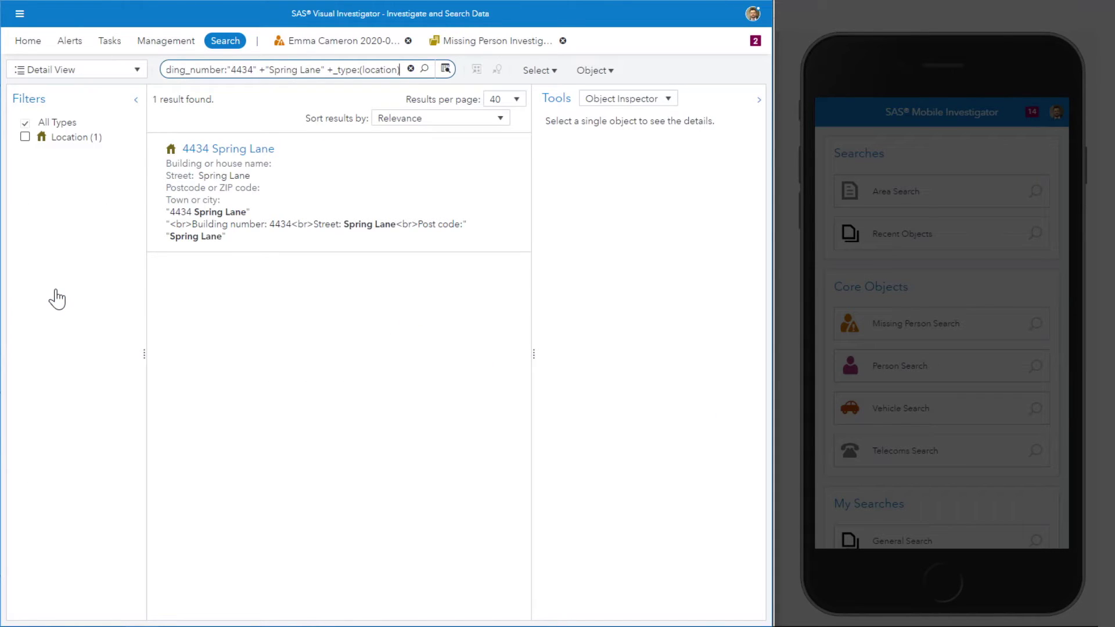
{"action": "left_click", "coordinate": [125, 70]}
Step: Switch the results to Map View and place a 1 km circle on the location marker
{"action": "left_click", "coordinate": [114, 109]}
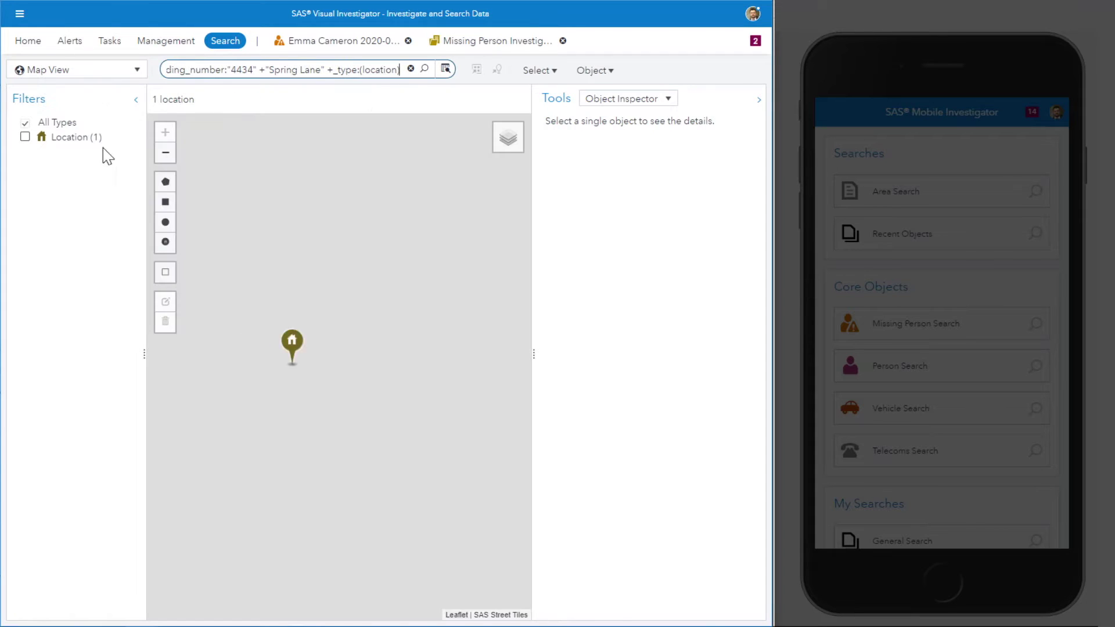
{"action": "scroll", "coordinate": [357, 403], "scroll_direction": "down", "scroll_amount": 3}
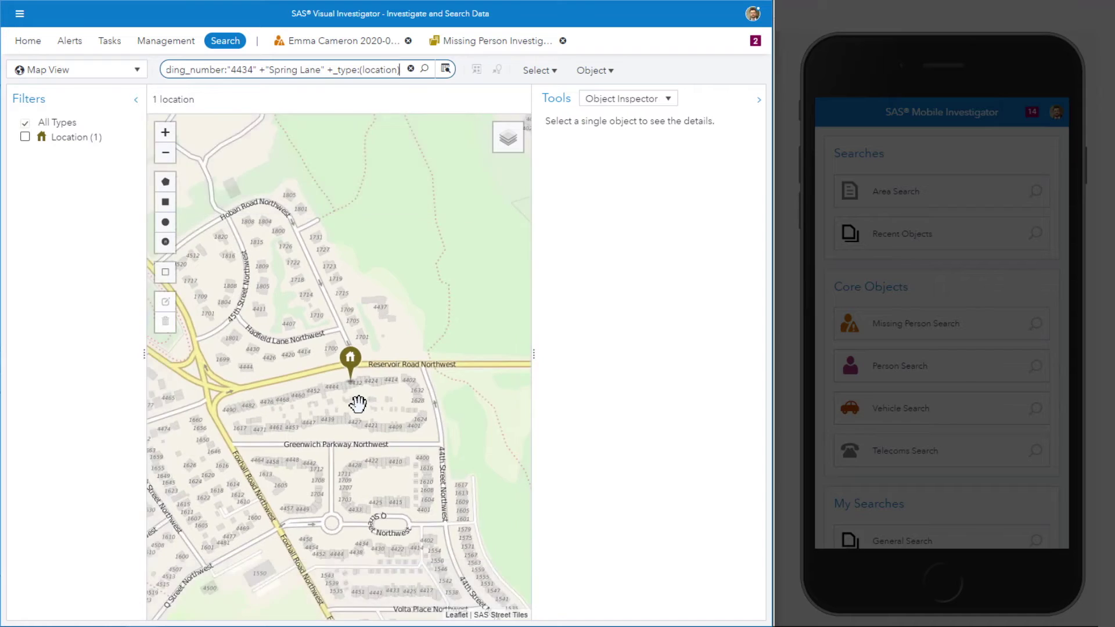
{"action": "mouse_move", "coordinate": [358, 417]}
{"action": "left_mouse_down"}
{"action": "mouse_move", "coordinate": [381, 427]}
{"action": "mouse_move", "coordinate": [370, 429]}
{"action": "left_mouse_up"}
{"action": "scroll", "coordinate": [371, 428], "scroll_direction": "down", "scroll_amount": 1}
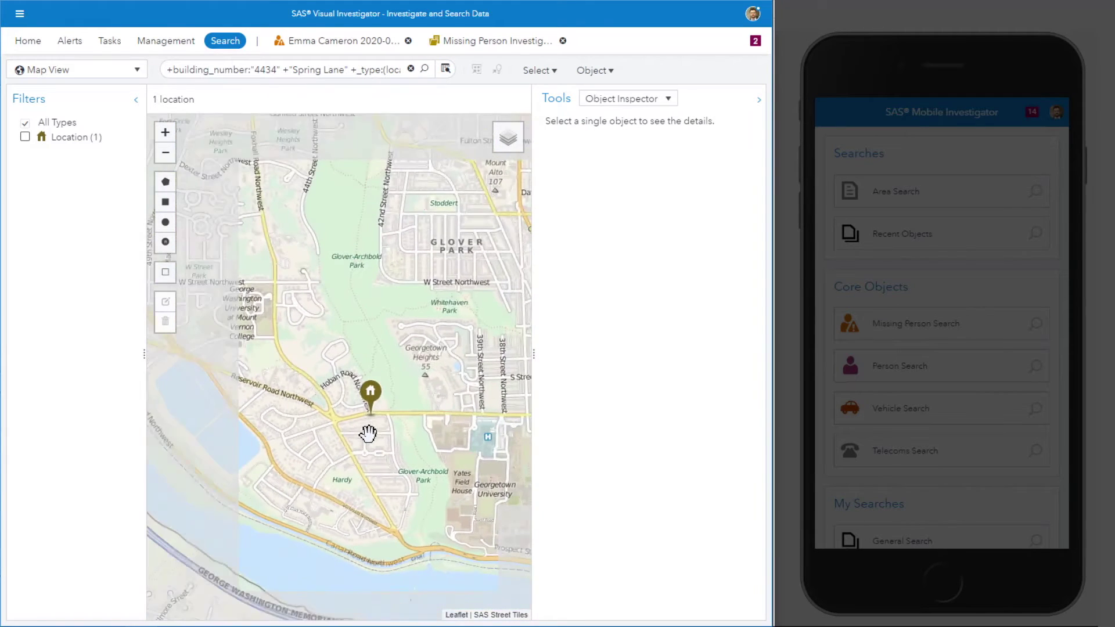
{"action": "left_click", "coordinate": [166, 242]}
{"action": "left_click", "coordinate": [204, 302]}
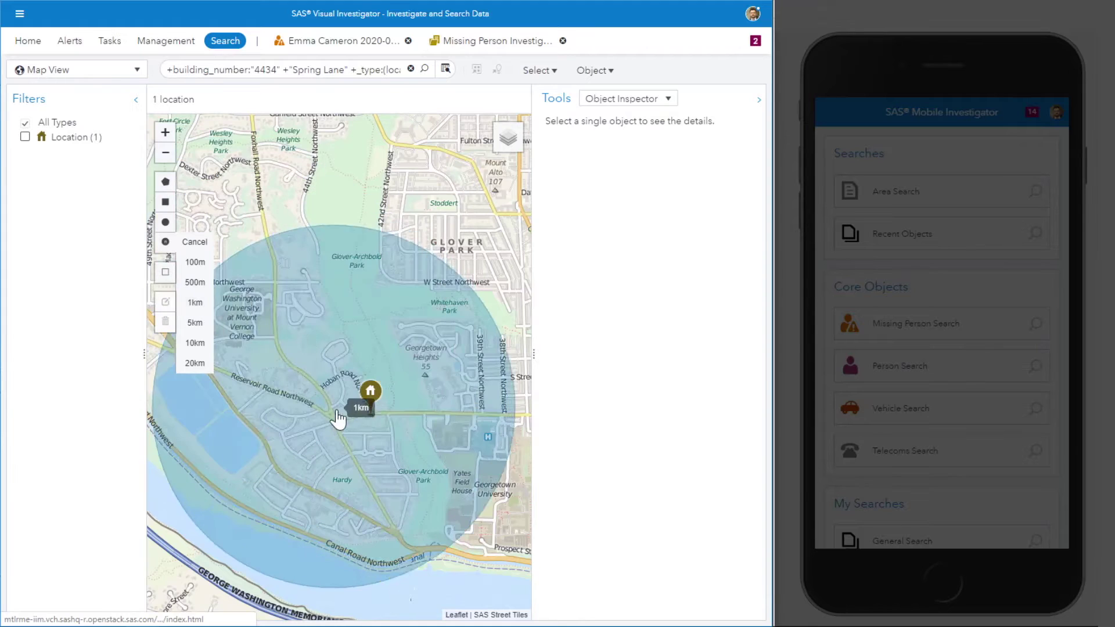
{"action": "left_click", "coordinate": [371, 415]}
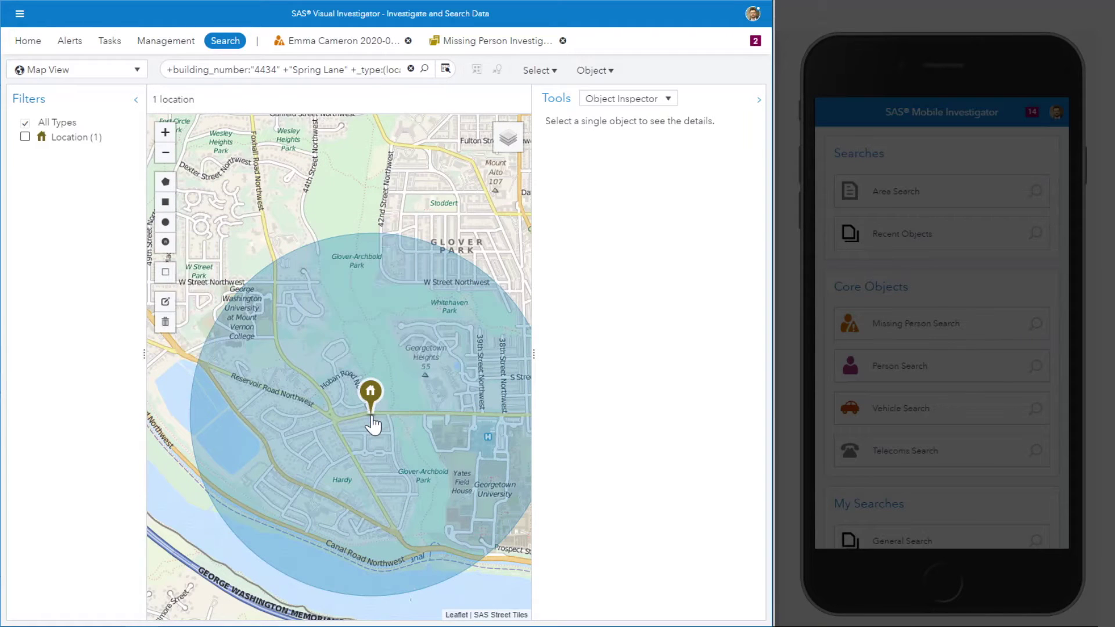
Step: Replace the search query with * to match everything
{"action": "left_click", "coordinate": [340, 69]}
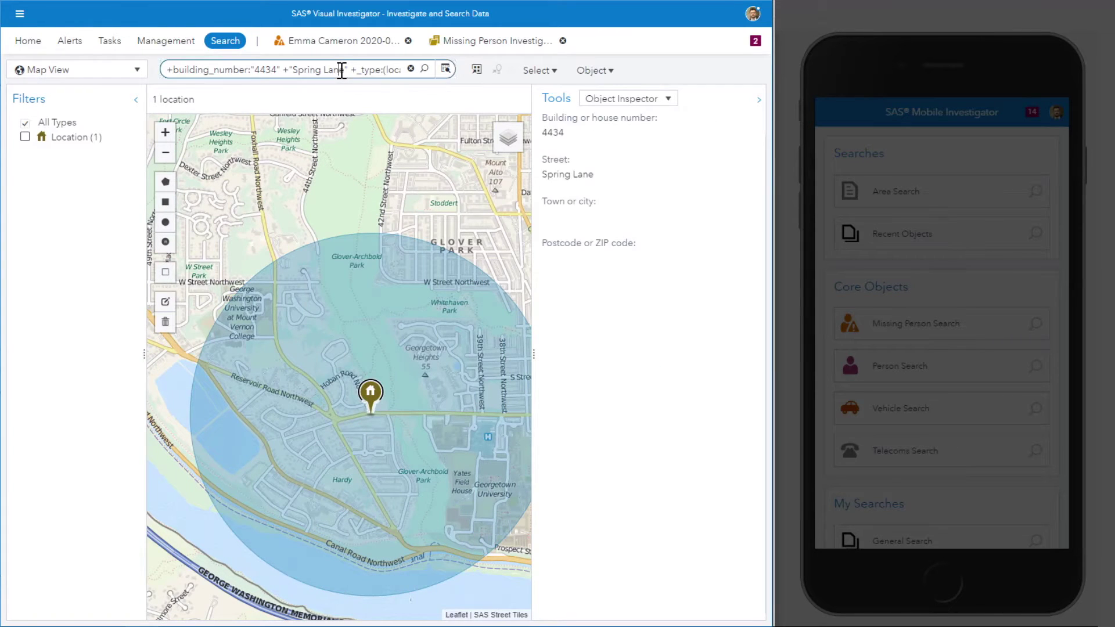
{"action": "key", "text": "ctrl+a"}
{"action": "type", "text": "*"}
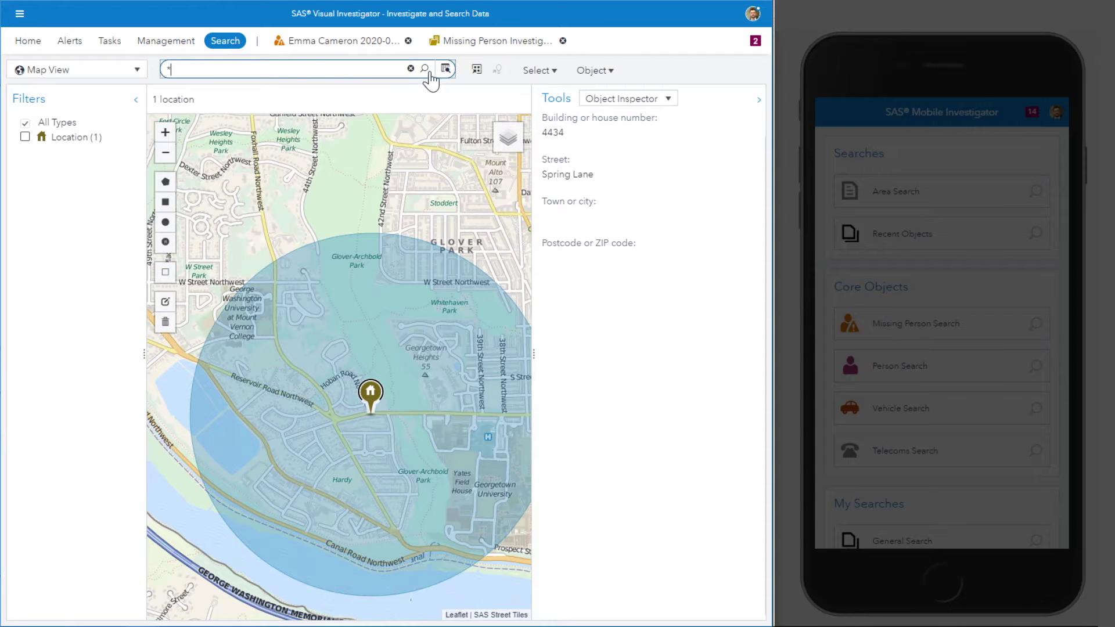
Step: Search * inside the circle and inspect both Sex Offender pins, including the Glover Park one
{"action": "left_click", "coordinate": [426, 69]}
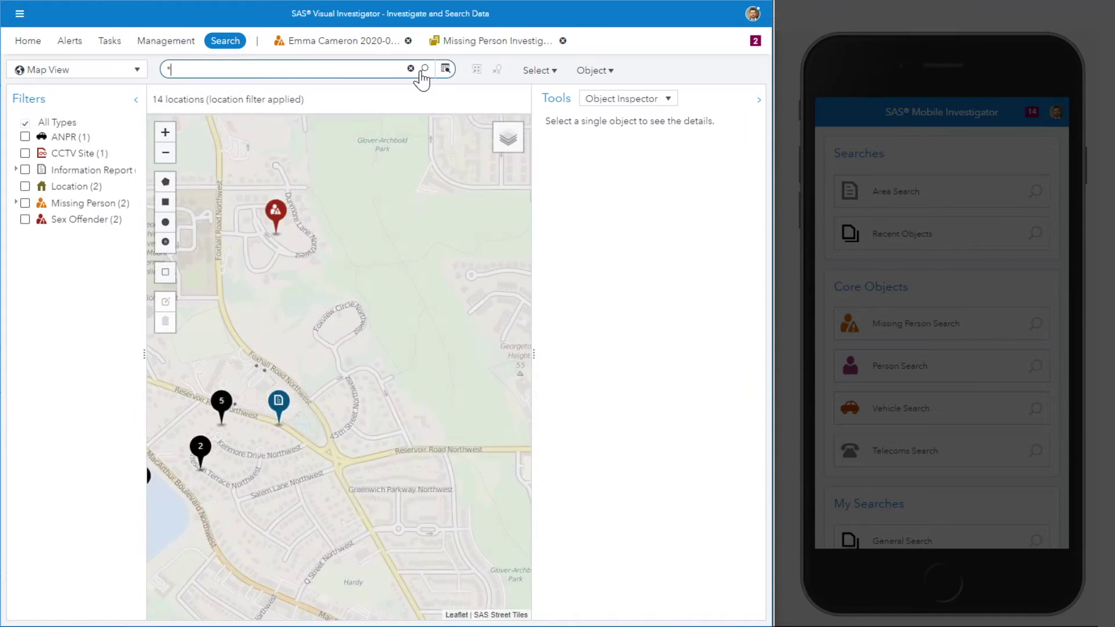
{"action": "scroll", "coordinate": [470, 301], "scroll_direction": "down", "scroll_amount": 1}
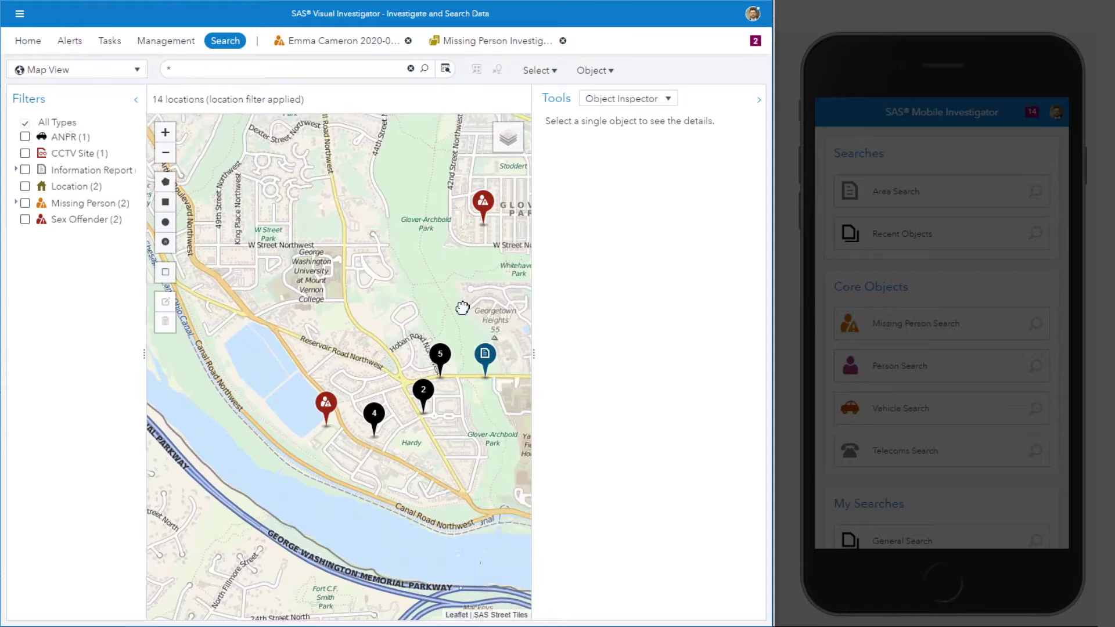
{"action": "left_click_drag", "start_coordinate": [460, 308], "coordinate": [425, 309]}
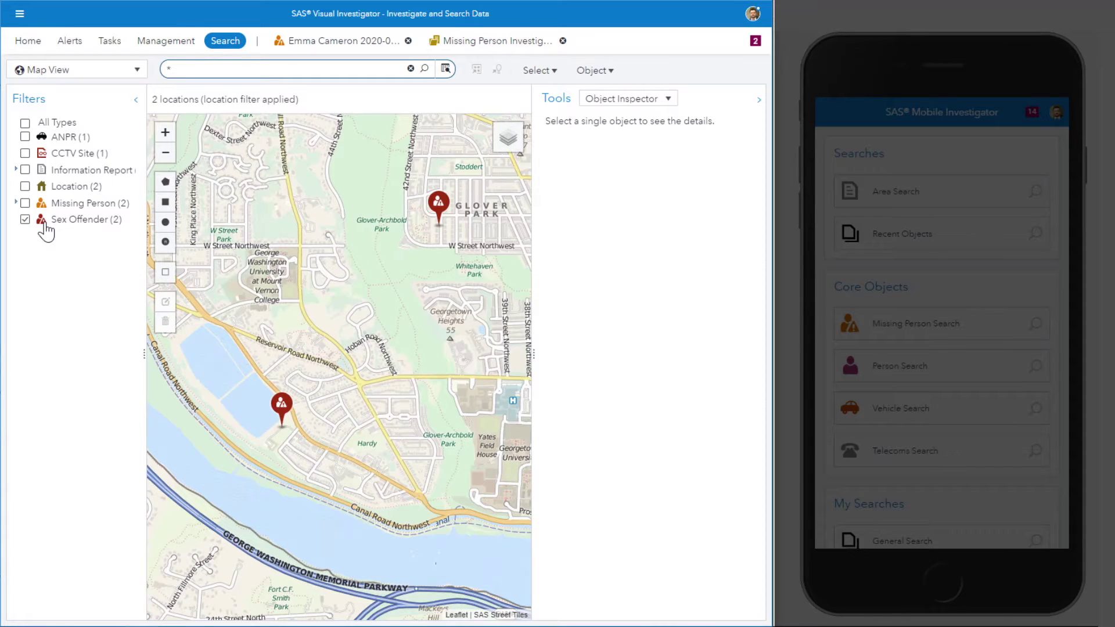
{"action": "left_click", "coordinate": [287, 413]}
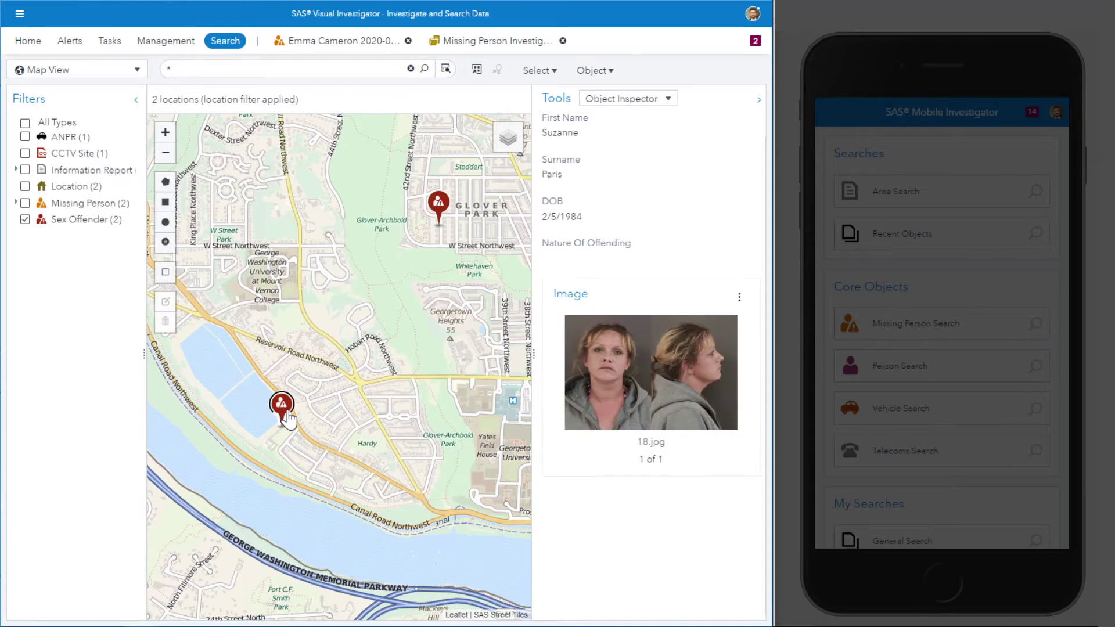
{"action": "left_click", "coordinate": [439, 204]}
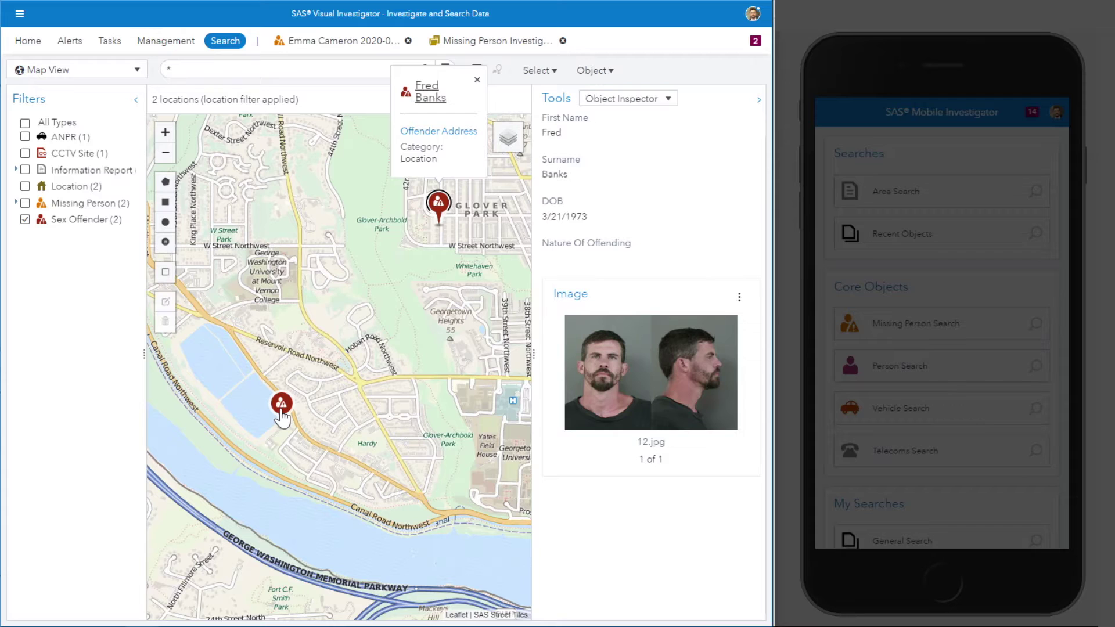
{"action": "left_click", "coordinate": [69, 190]}
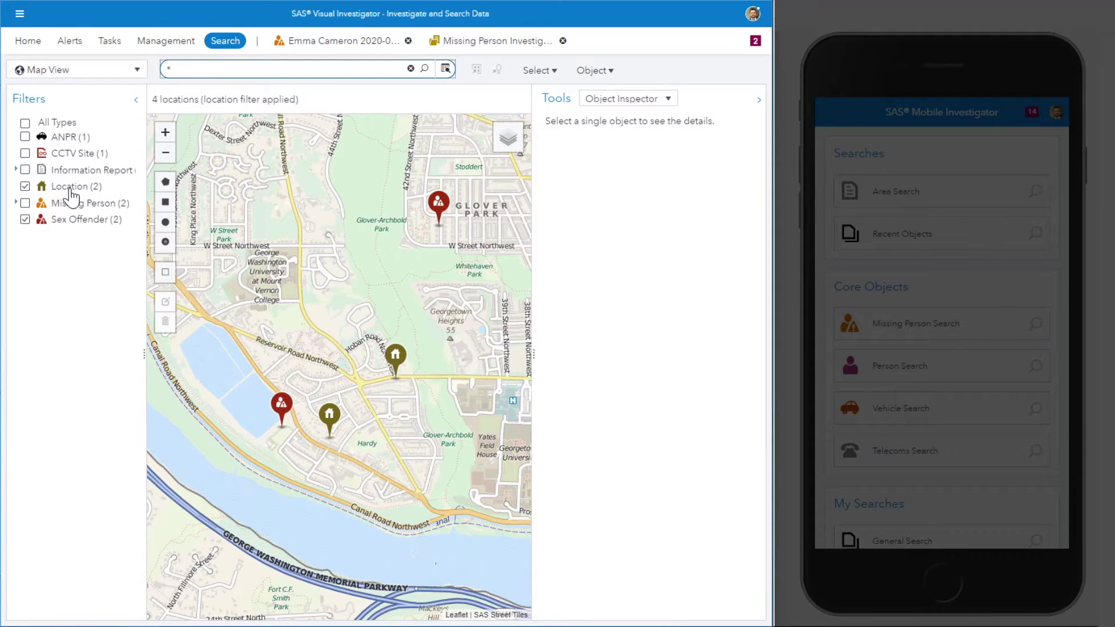
{"action": "left_click", "coordinate": [70, 191]}
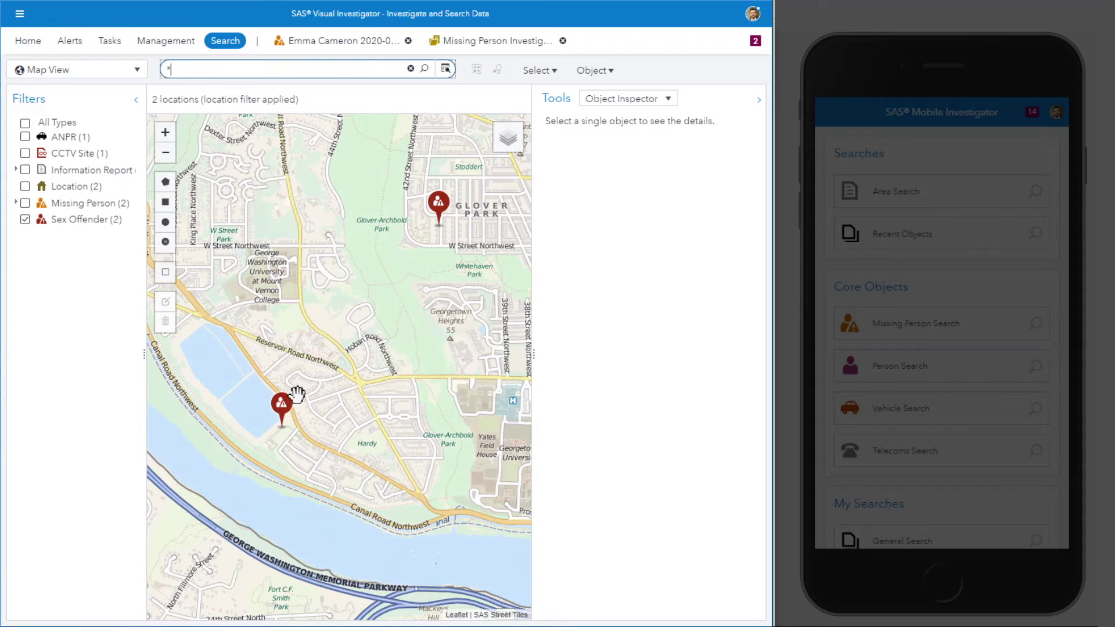
Step: Add both sex offenders to a new Workspace-2, check them on its map, then return to the search map
{"action": "right_click", "coordinate": [439, 210]}
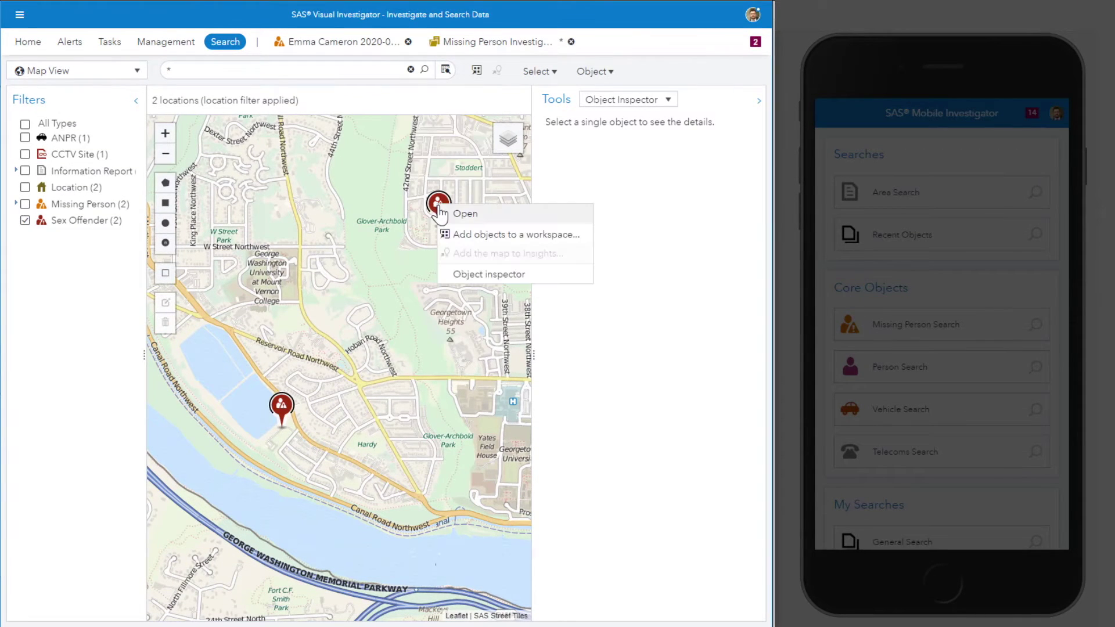
{"action": "left_click", "coordinate": [510, 234]}
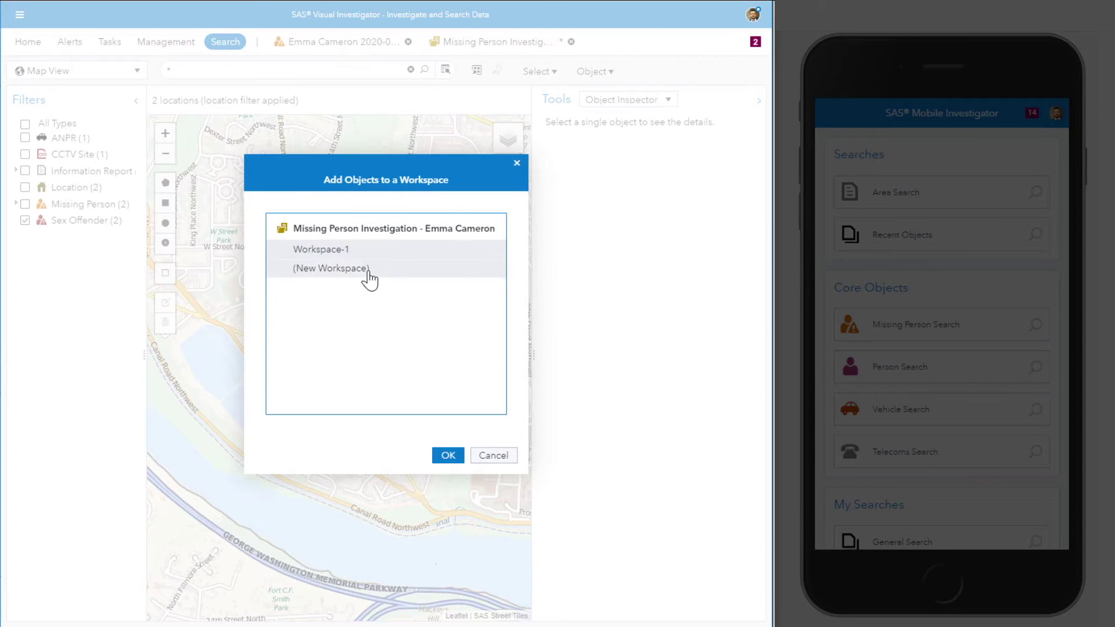
{"action": "left_click", "coordinate": [368, 272]}
{"action": "left_click", "coordinate": [441, 457]}
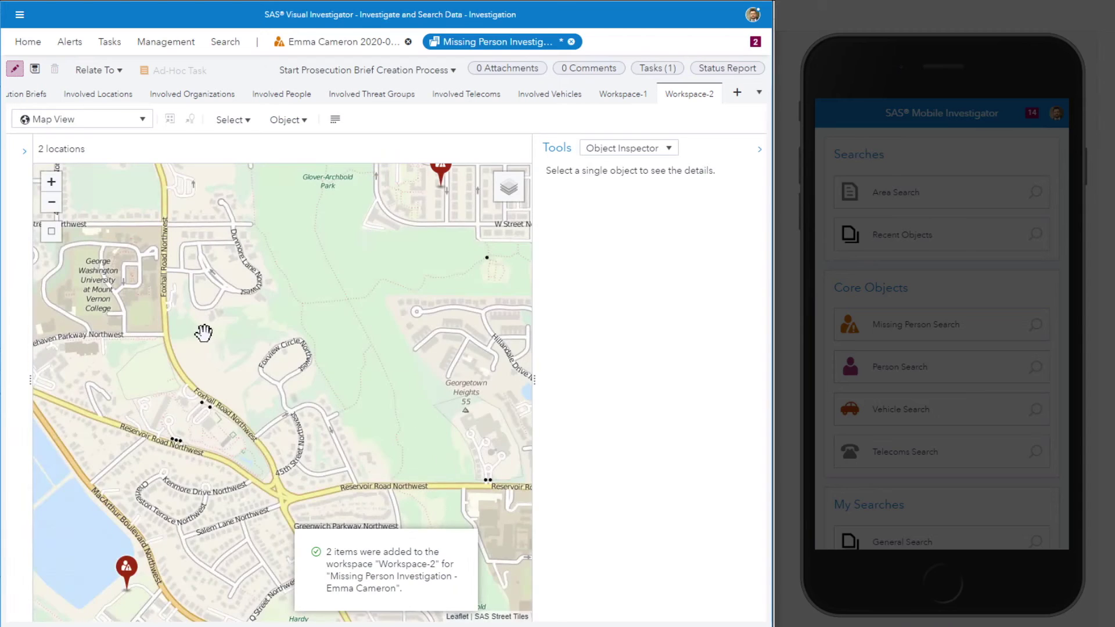
{"action": "scroll", "coordinate": [204, 333], "scroll_direction": "down", "scroll_amount": 1}
{"action": "left_click_drag", "start_coordinate": [281, 332], "coordinate": [334, 372]}
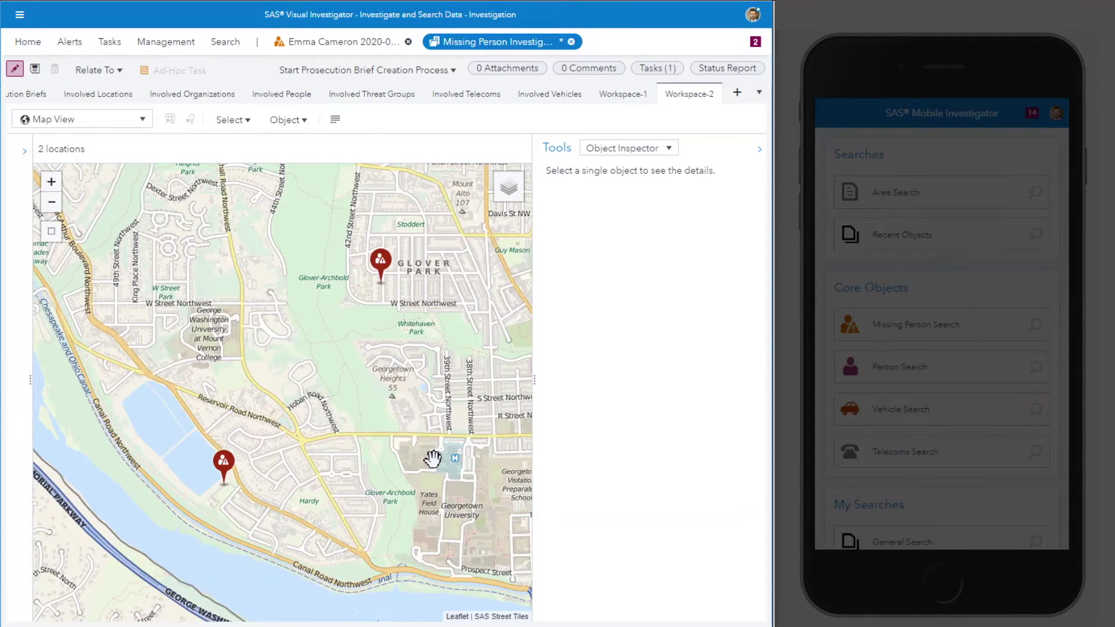
{"action": "left_click", "coordinate": [225, 43]}
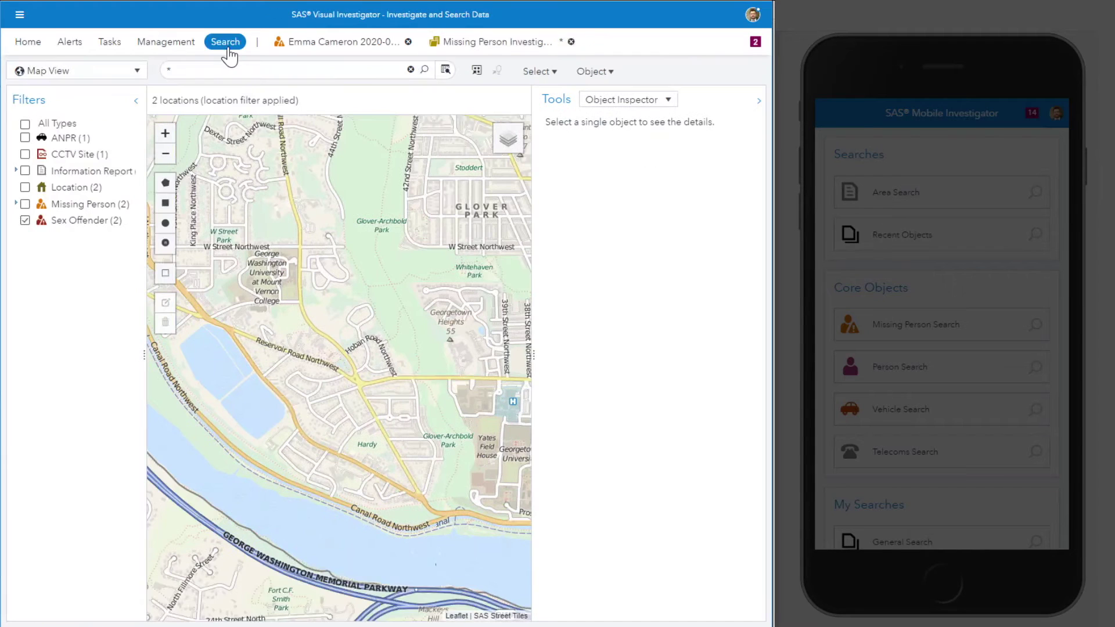
Step: Swap the map filter from sex offenders to information reports and list the four-report cluster
{"action": "left_click", "coordinate": [25, 222]}
{"action": "left_click", "coordinate": [25, 170]}
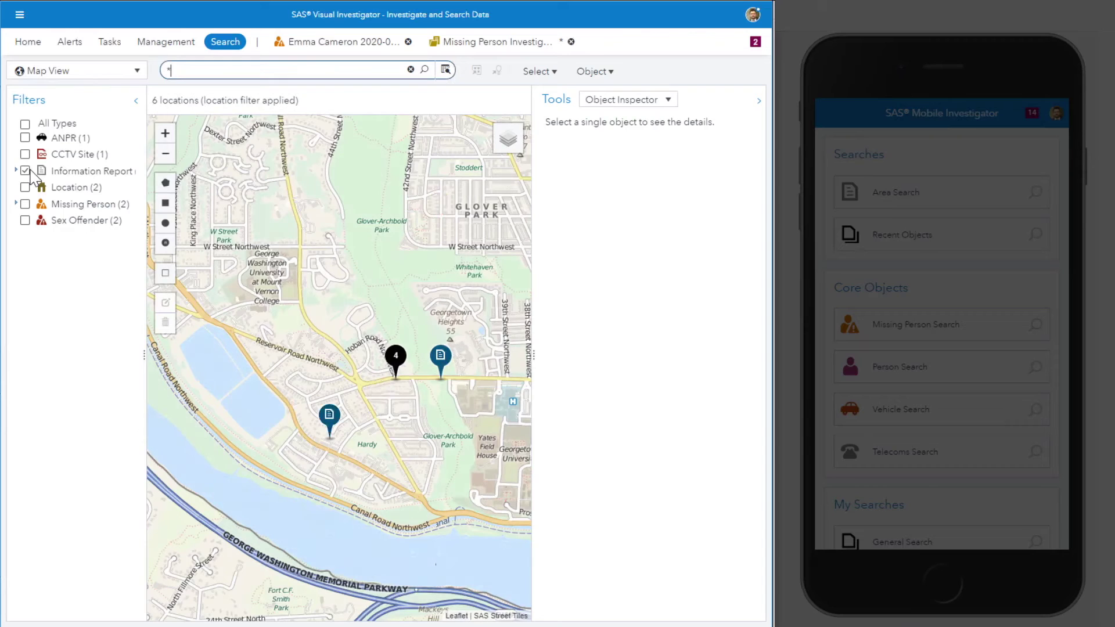
{"action": "double_click", "coordinate": [392, 354]}
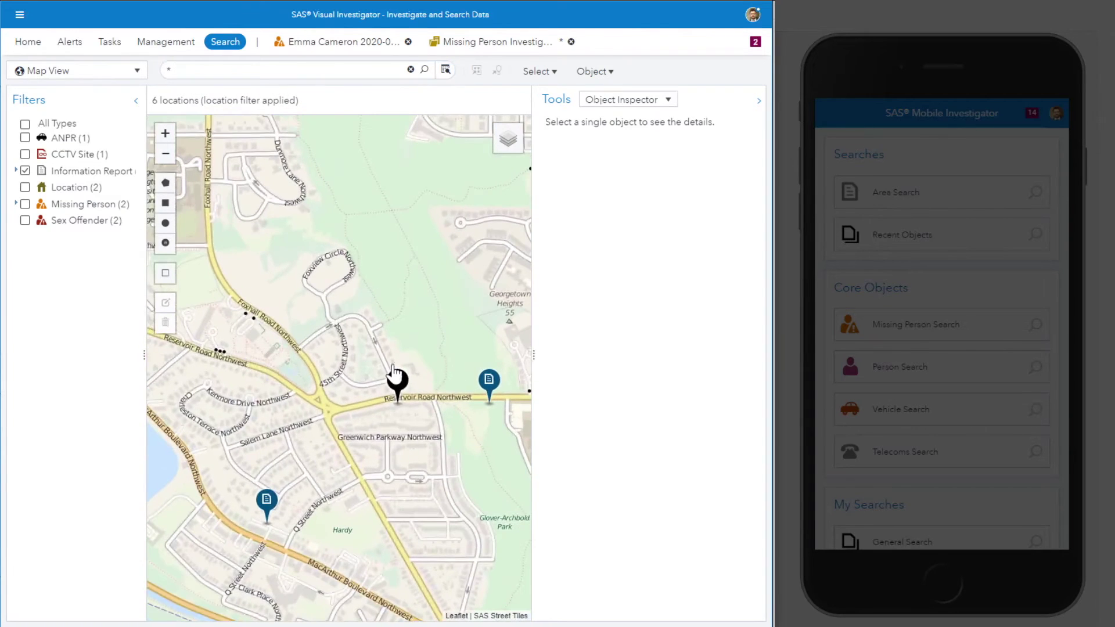
{"action": "left_click", "coordinate": [396, 377]}
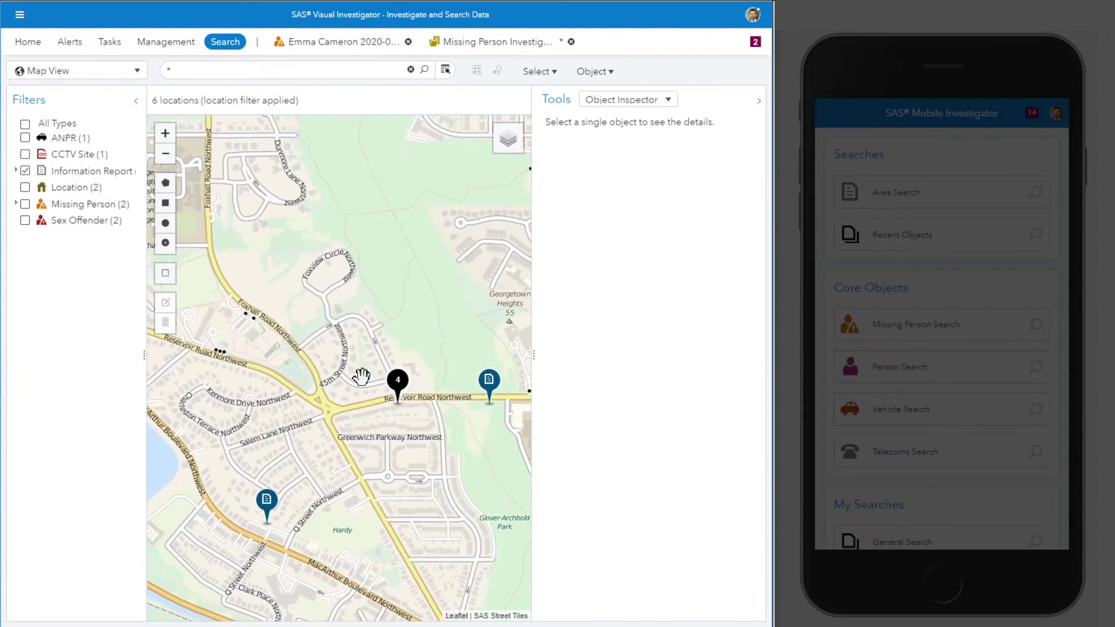
{"action": "left_click", "coordinate": [60, 189]}
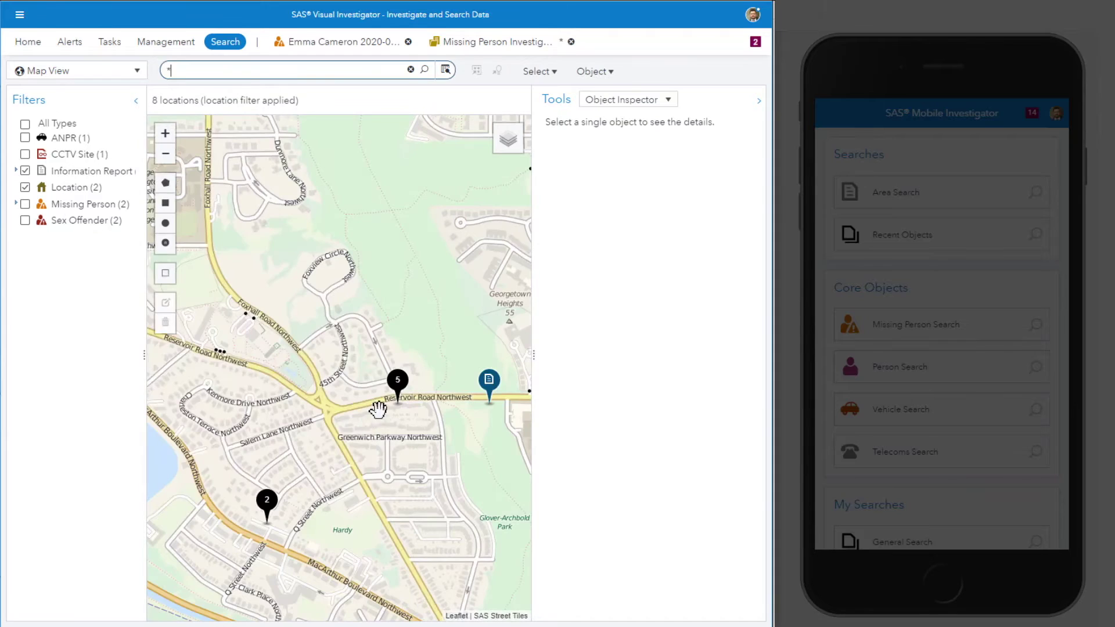
{"action": "left_click", "coordinate": [397, 388]}
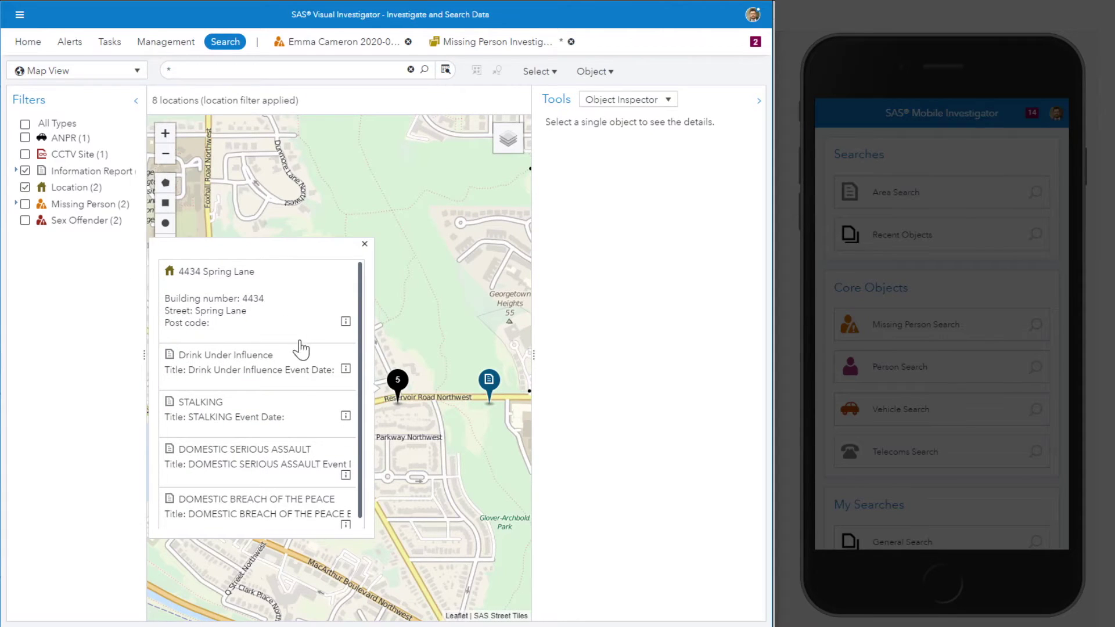
{"action": "left_click", "coordinate": [277, 304]}
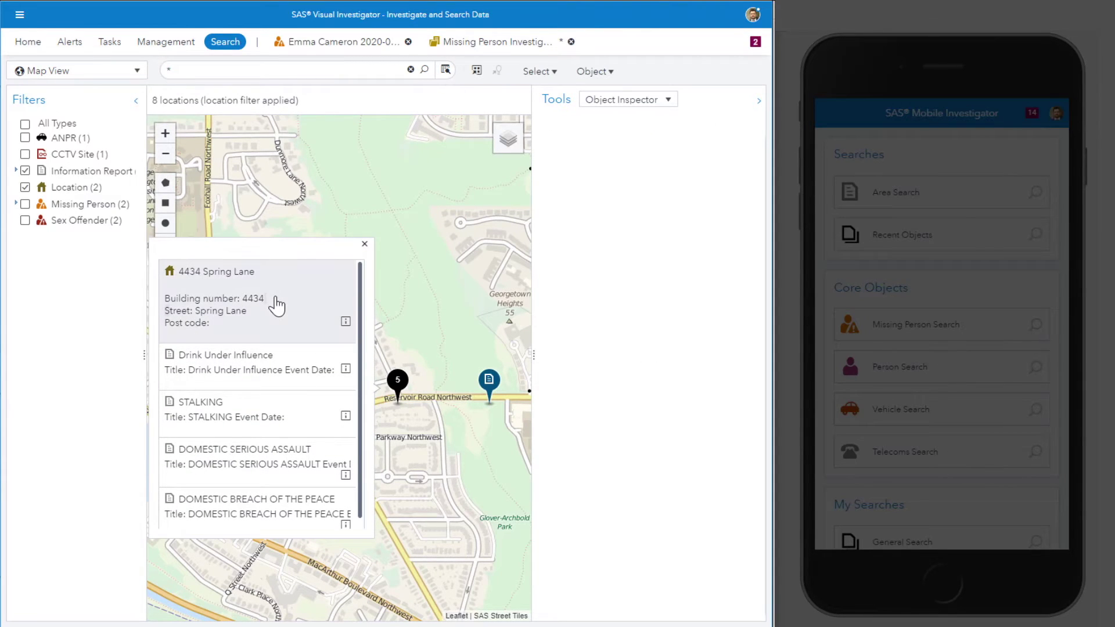
{"action": "double_click", "coordinate": [276, 304]}
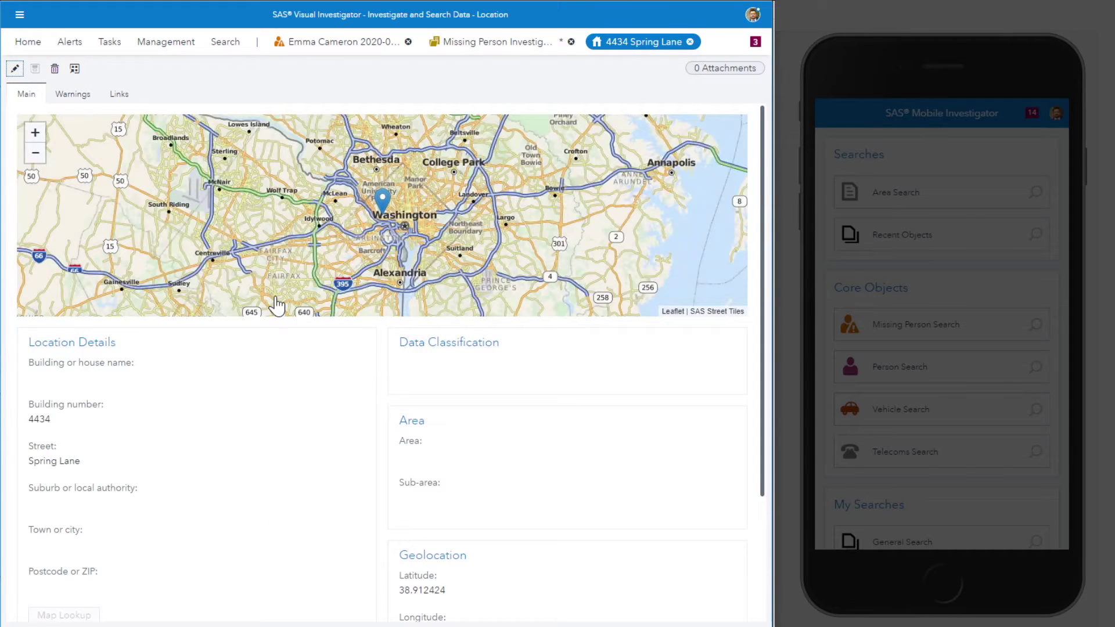
{"action": "left_click", "coordinate": [120, 95]}
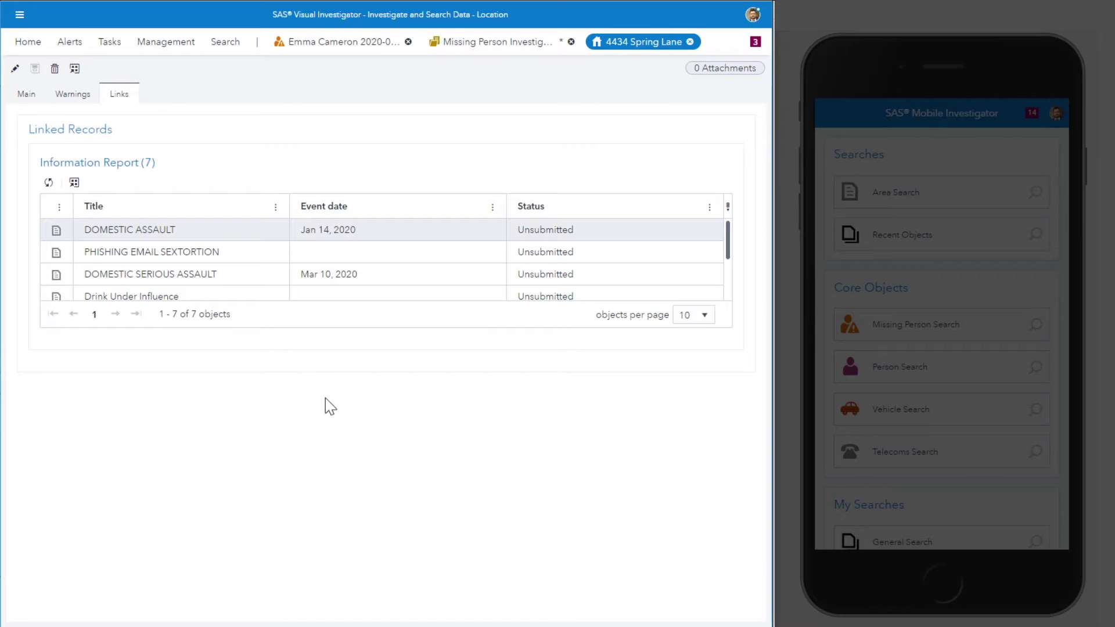
{"action": "mouse_move", "coordinate": [731, 240]}
{"action": "left_mouse_down"}
{"action": "mouse_move", "coordinate": [730, 297]}
{"action": "mouse_move", "coordinate": [733, 233]}
{"action": "left_mouse_up"}
{"action": "left_click", "coordinate": [74, 183]}
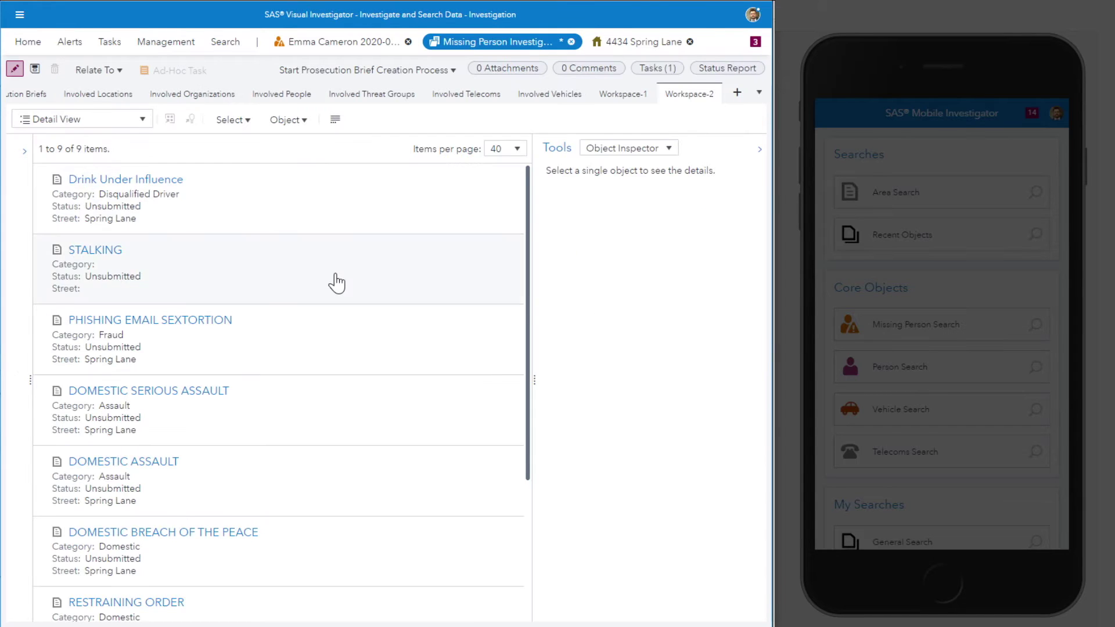
{"action": "scroll", "coordinate": [336, 281], "scroll_direction": "down", "scroll_amount": 3}
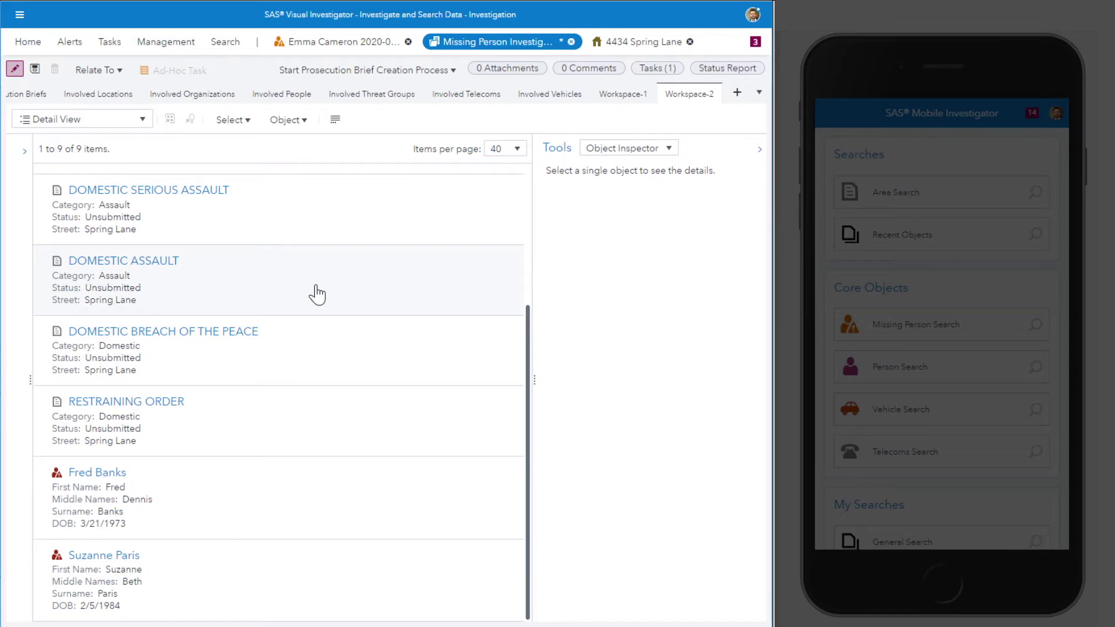
{"action": "left_click", "coordinate": [131, 120]}
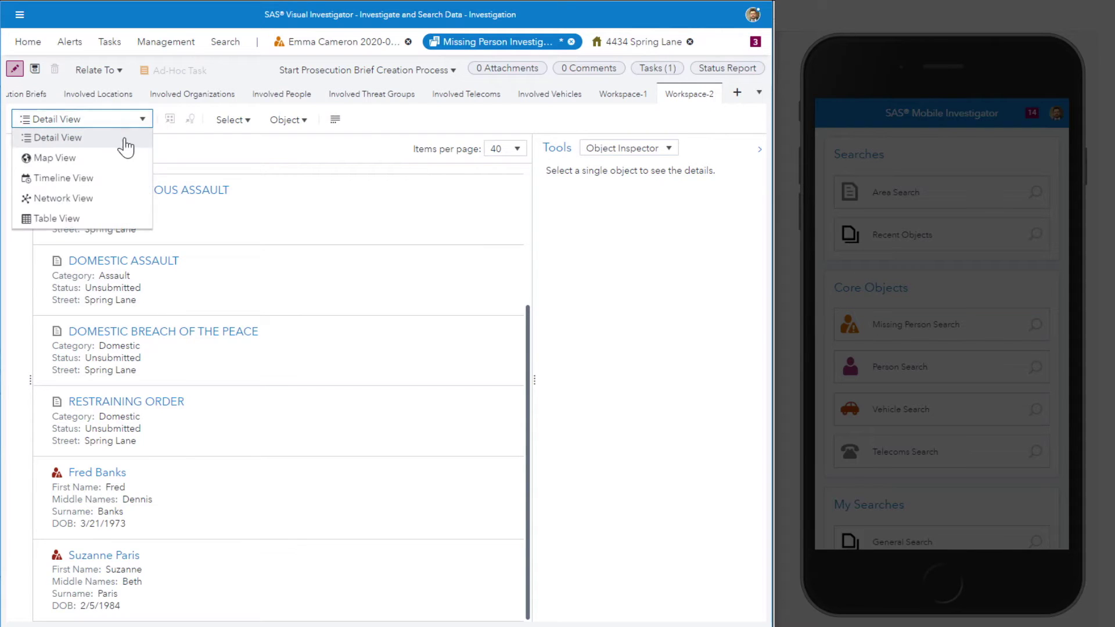
Step: Show Workspace-2 in Timeline View and open the DOMESTIC SERIOUS ASSAULT report from it
{"action": "left_click", "coordinate": [96, 177]}
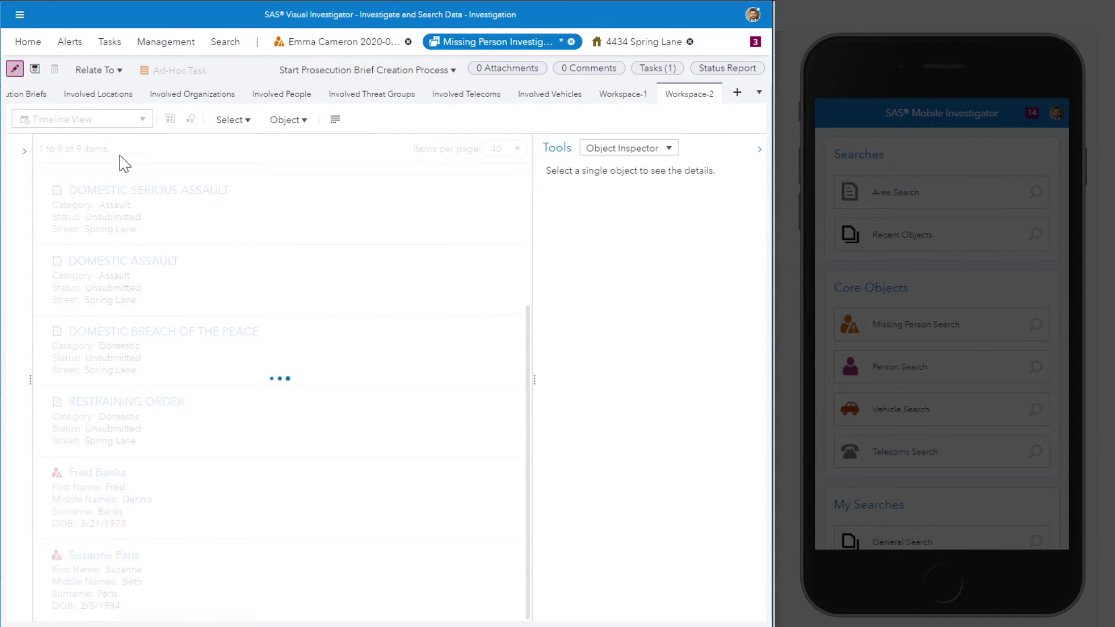
{"action": "left_click", "coordinate": [758, 152]}
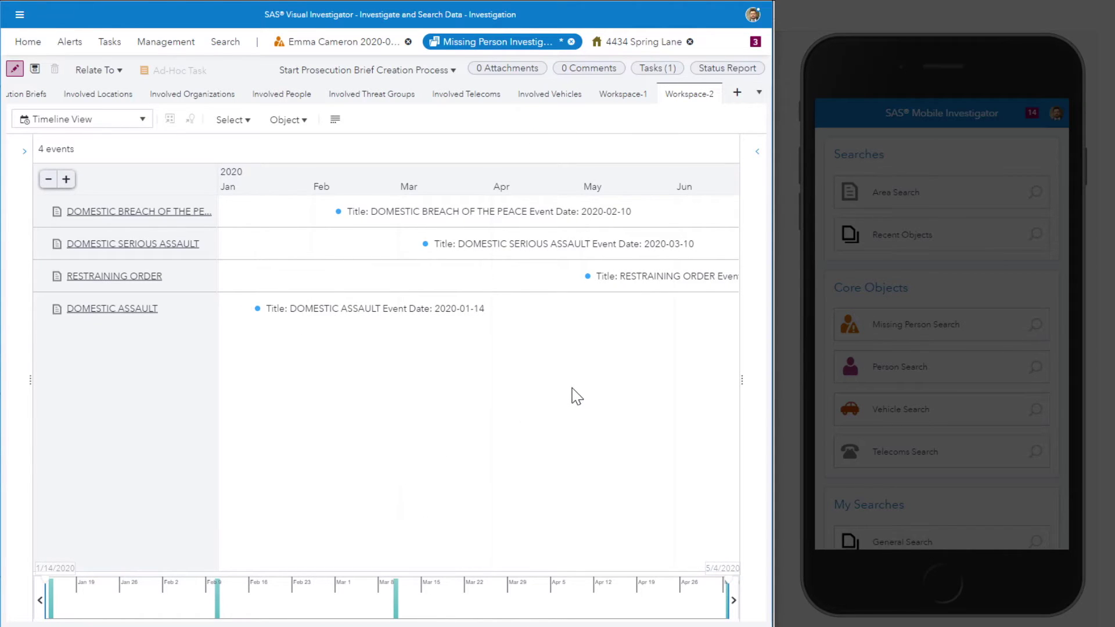
{"action": "left_click_drag", "start_coordinate": [575, 393], "coordinate": [535, 386]}
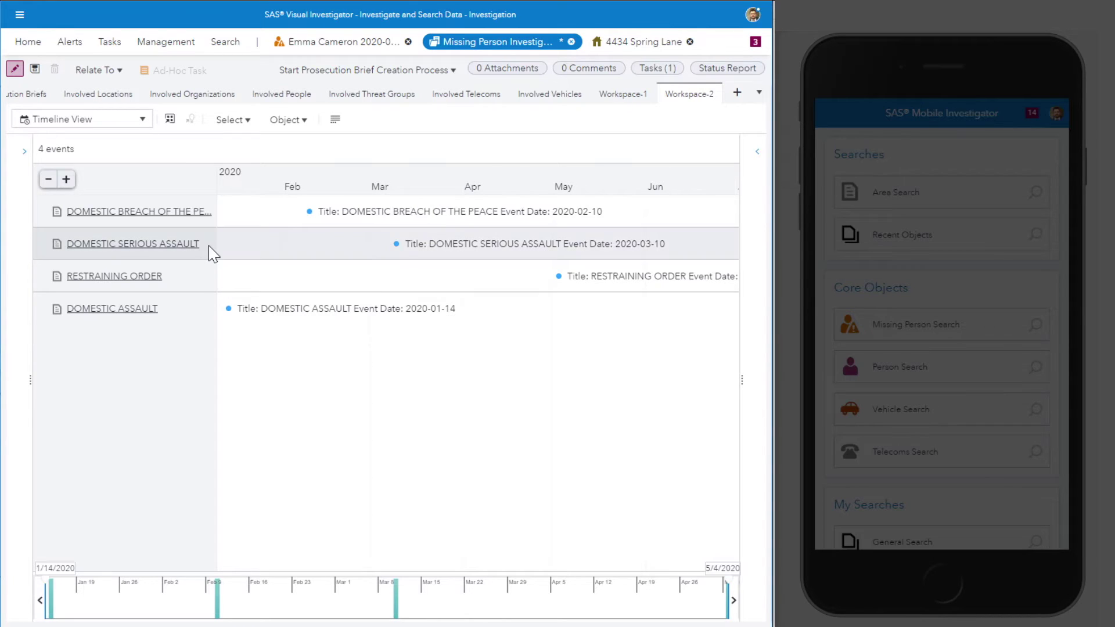
{"action": "right_click", "coordinate": [224, 252]}
{"action": "left_click", "coordinate": [231, 256]}
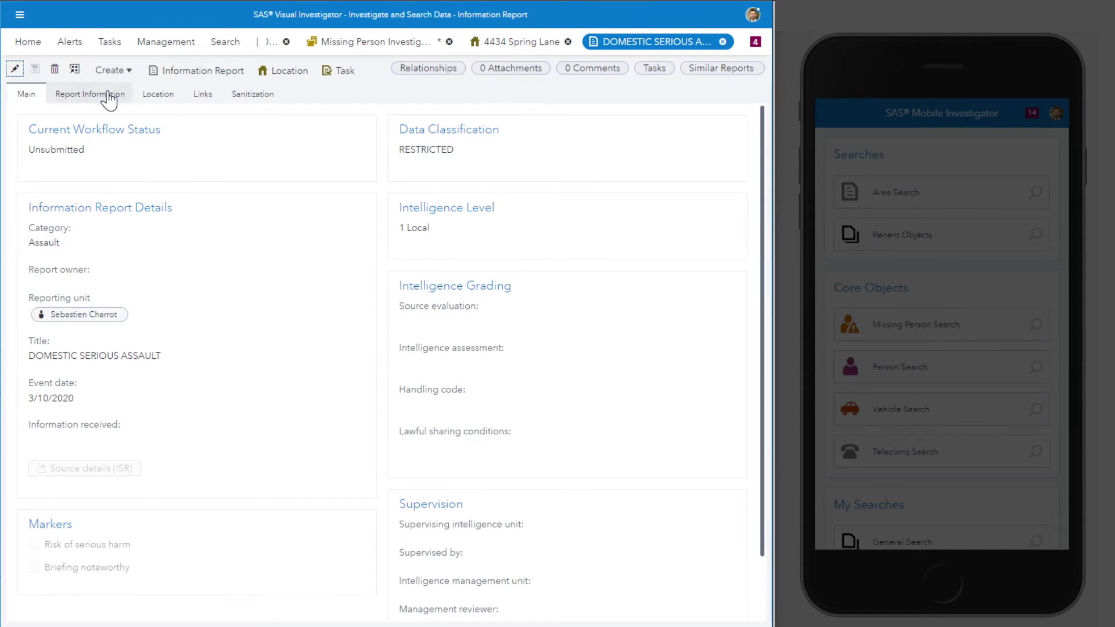
{"action": "left_click", "coordinate": [110, 99]}
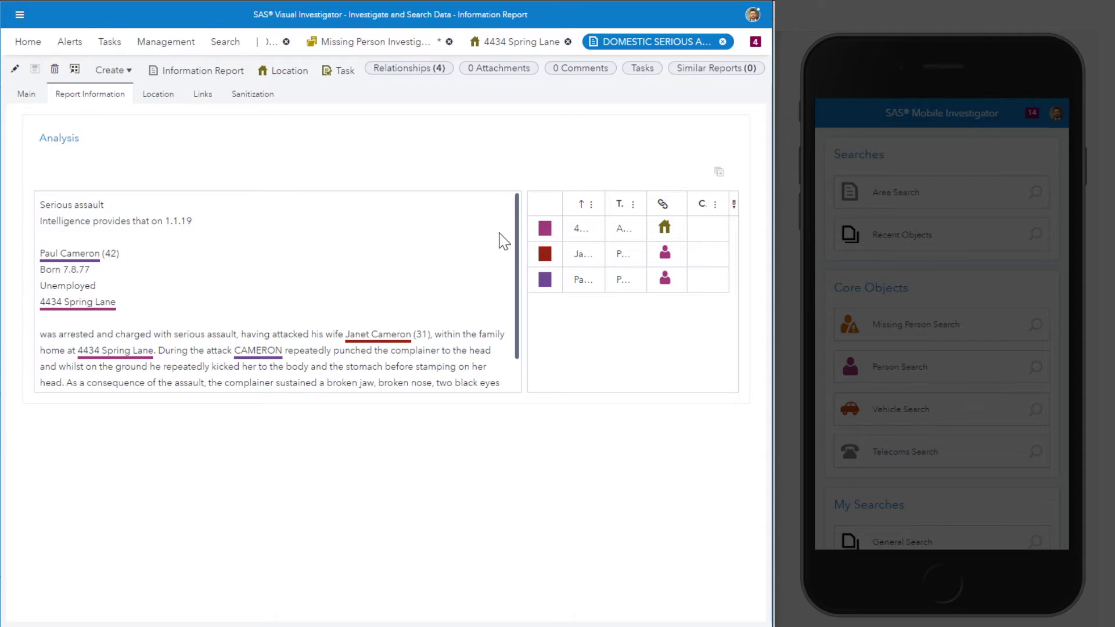
{"action": "scroll", "coordinate": [520, 238], "scroll_direction": "down", "scroll_amount": 2}
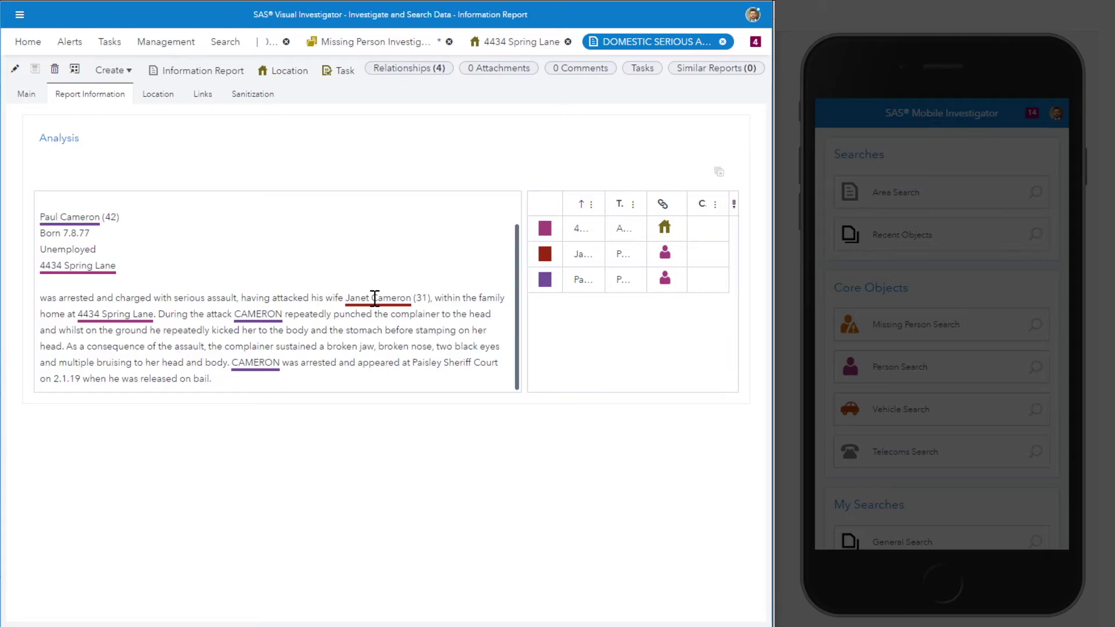
{"action": "left_click", "coordinate": [105, 314]}
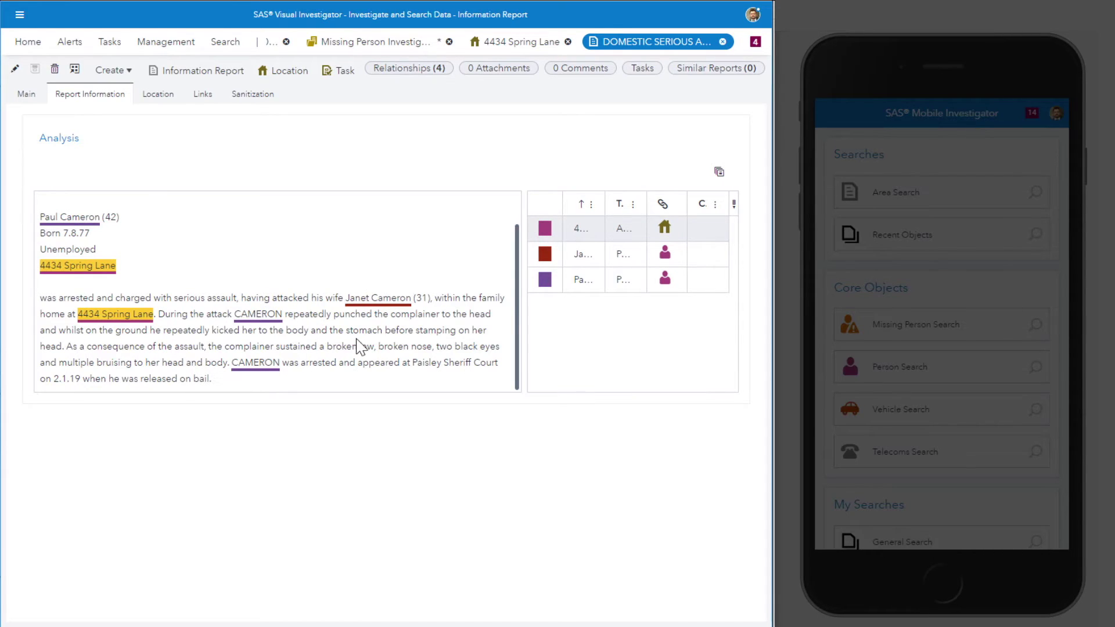
{"action": "left_click", "coordinate": [383, 297]}
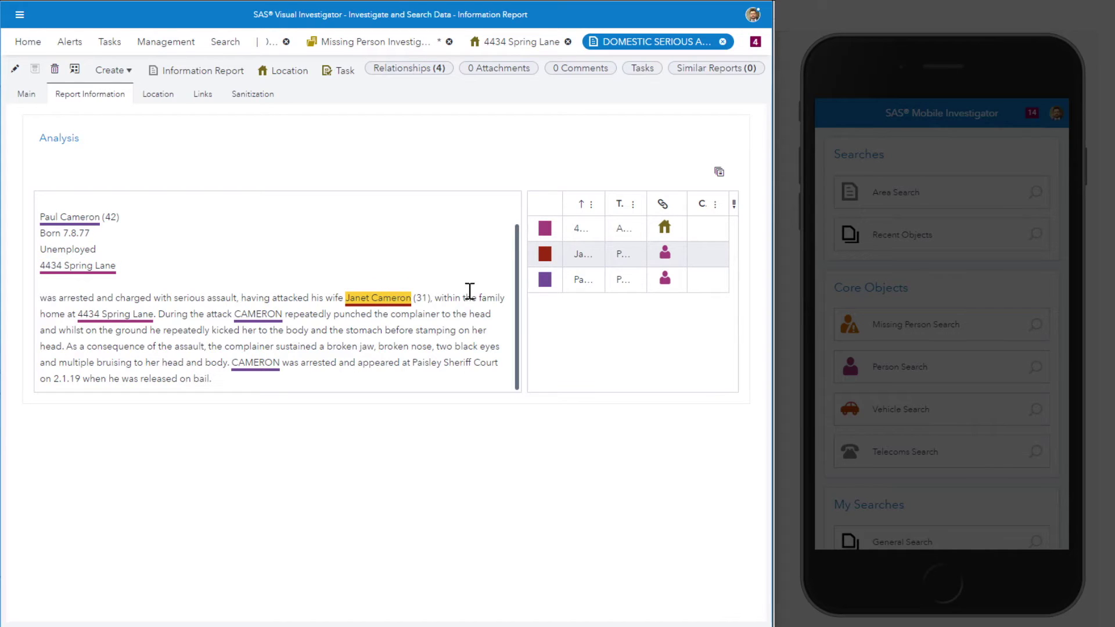
{"action": "double_click", "coordinate": [582, 256]}
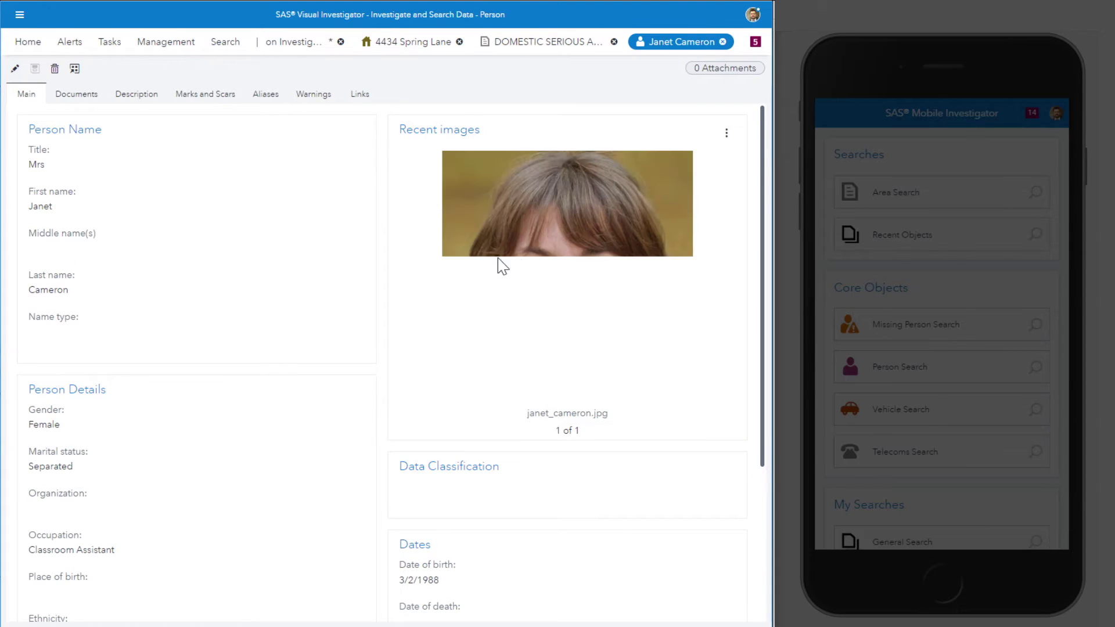
Step: Review the wife's linked reports and the husband's linked blue Toyota, closing each record
{"action": "left_click", "coordinate": [355, 100]}
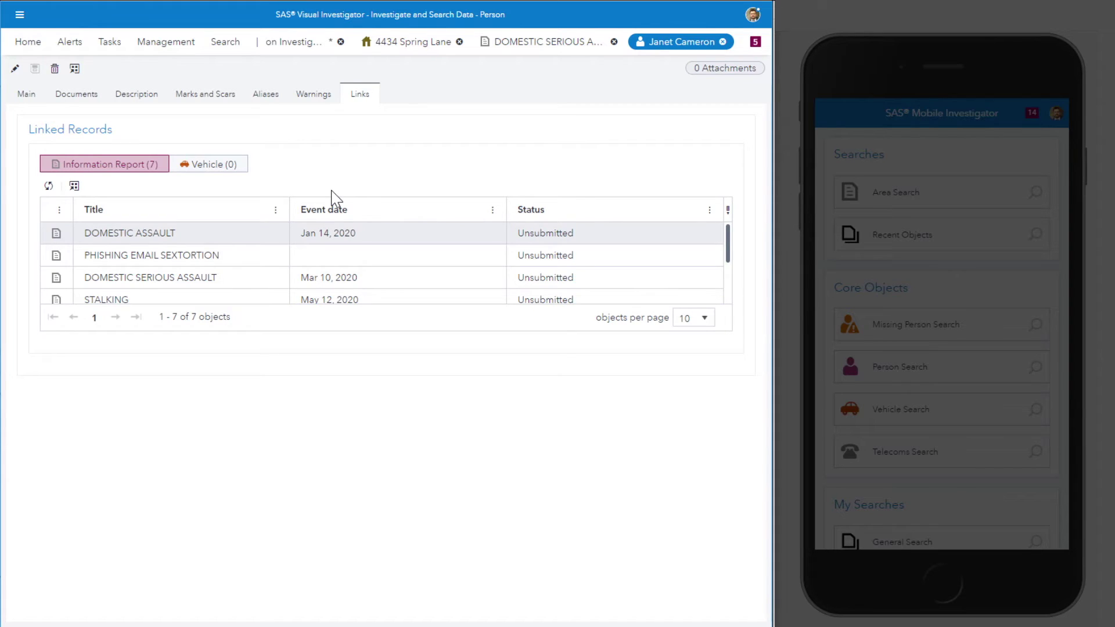
{"action": "left_click", "coordinate": [722, 42]}
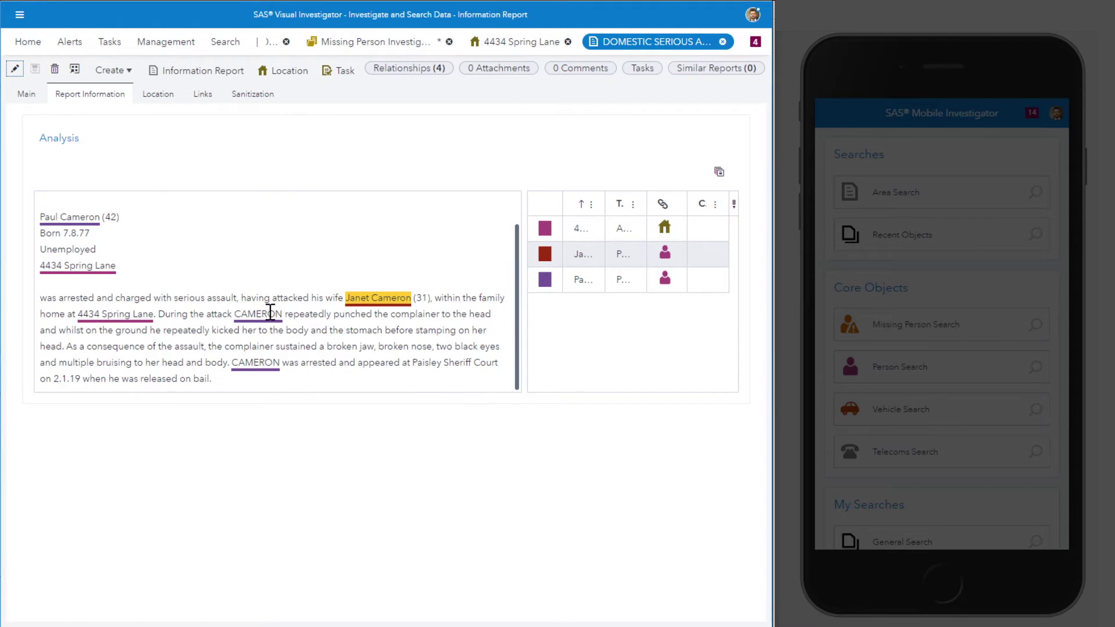
{"action": "left_click", "coordinate": [72, 216]}
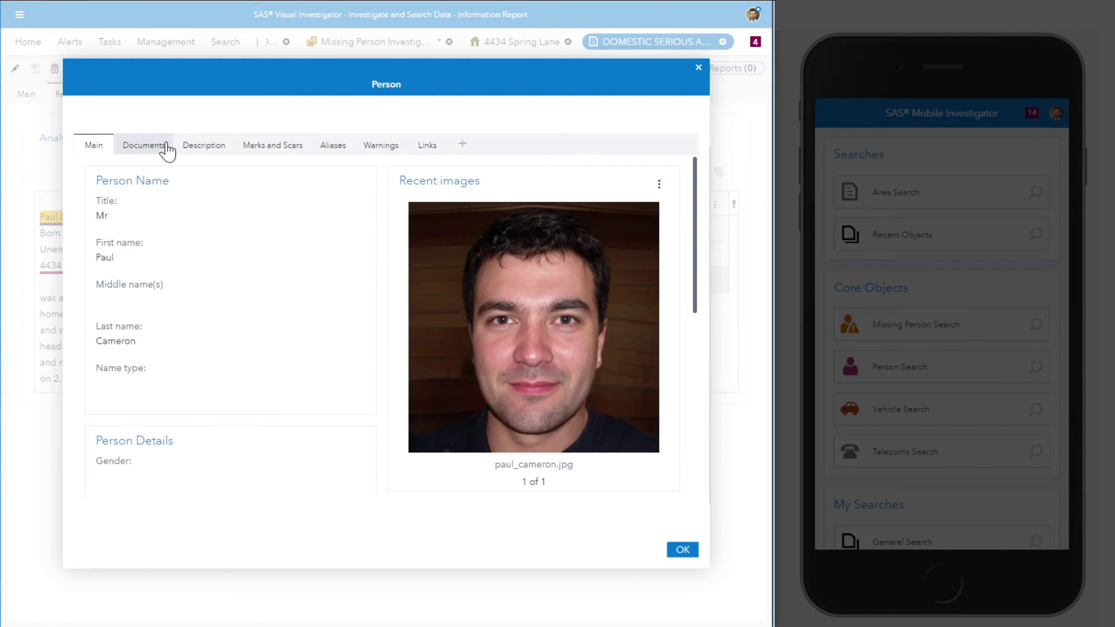
{"action": "left_click", "coordinate": [444, 150]}
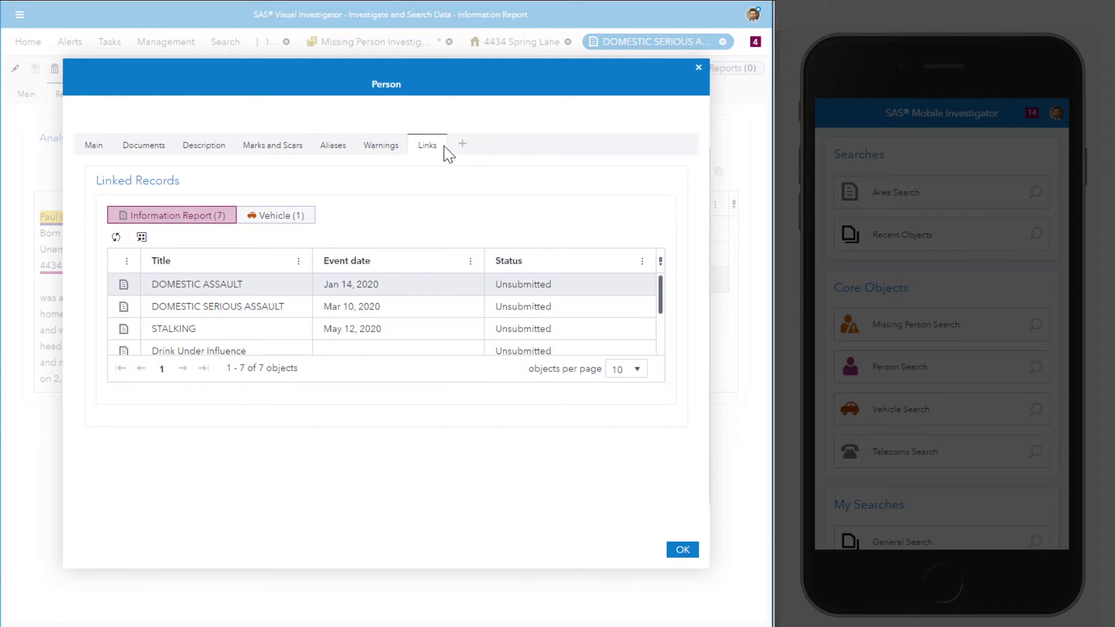
{"action": "left_click", "coordinate": [273, 221]}
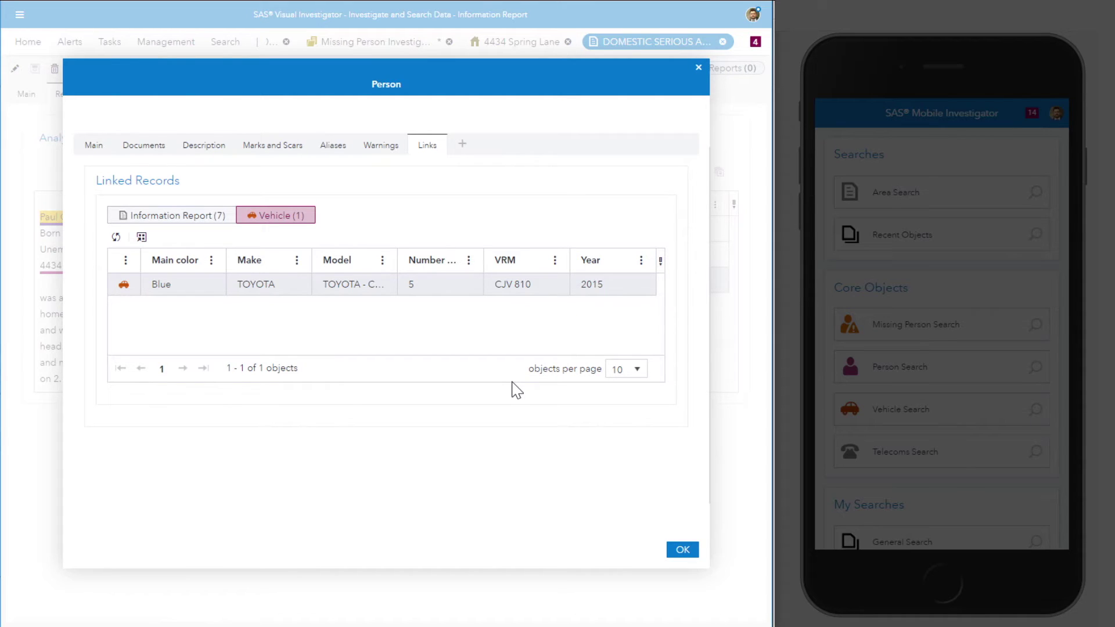
{"action": "left_click", "coordinate": [683, 549]}
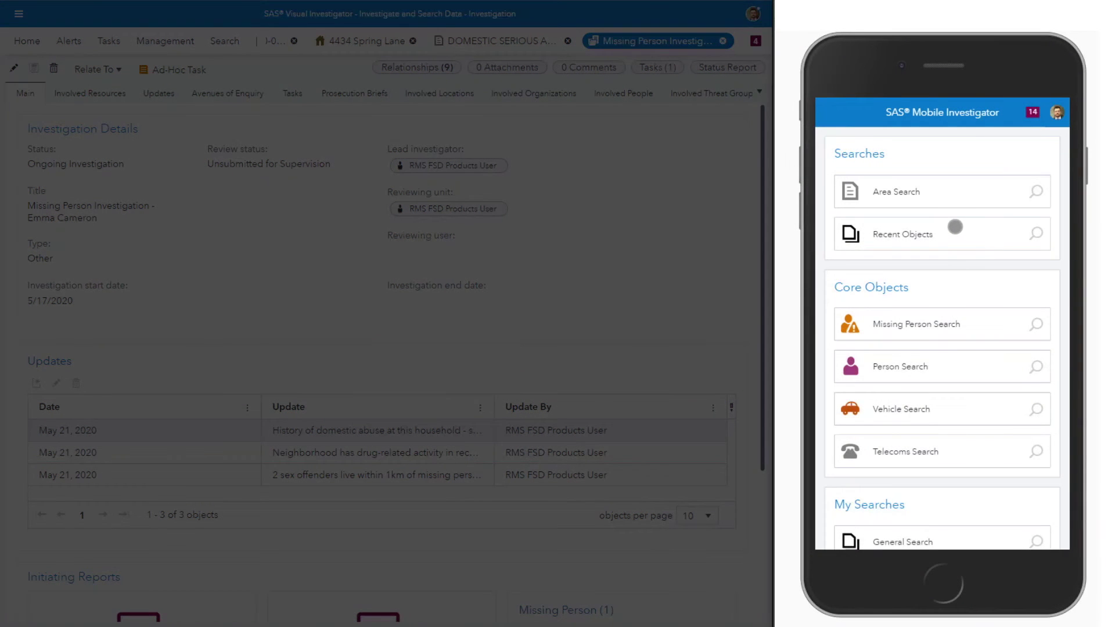
Step: On the phone, open the missing person investigation from Recent Objects and page through its three updates
{"action": "left_click", "coordinate": [955, 228]}
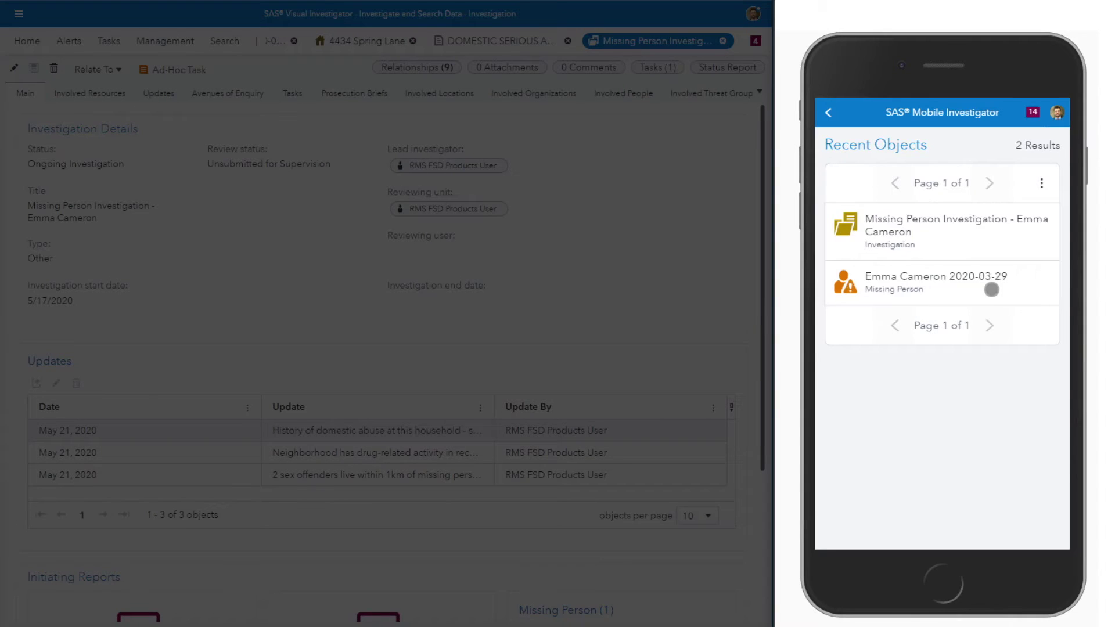
{"action": "left_click", "coordinate": [988, 221]}
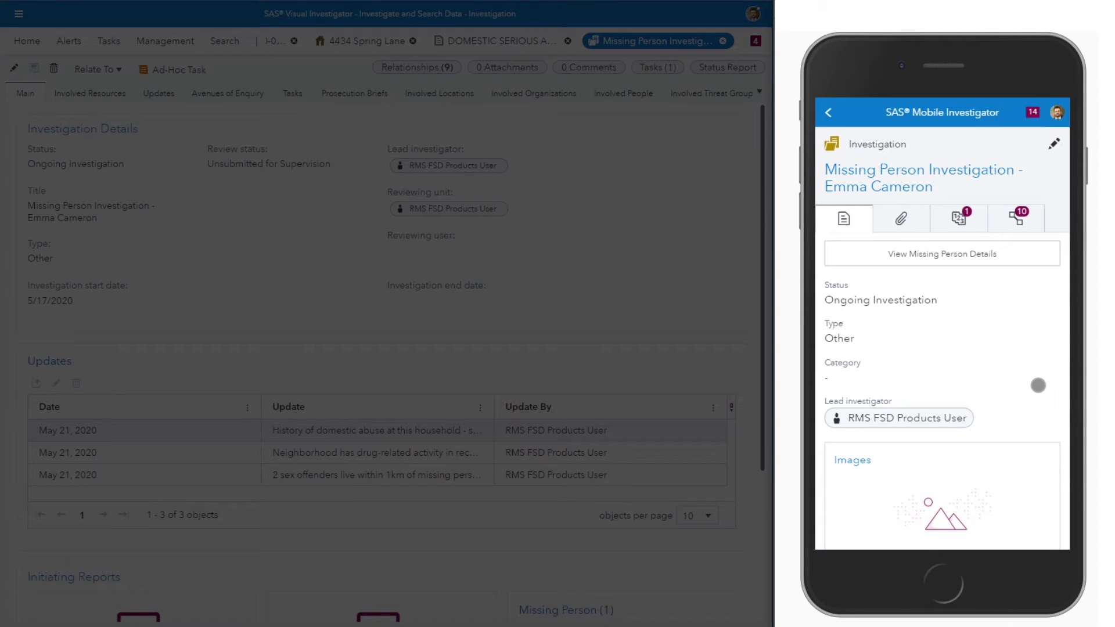
{"action": "left_click_drag", "start_coordinate": [1034, 391], "coordinate": [1012, 231]}
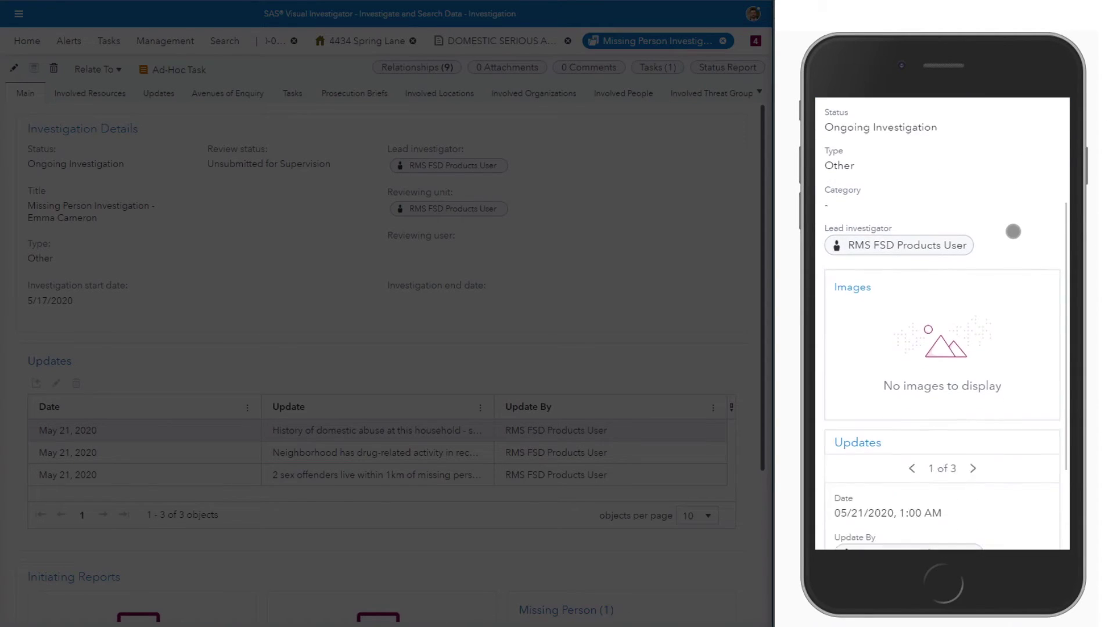
{"action": "left_click_drag", "start_coordinate": [1030, 425], "coordinate": [1025, 216]}
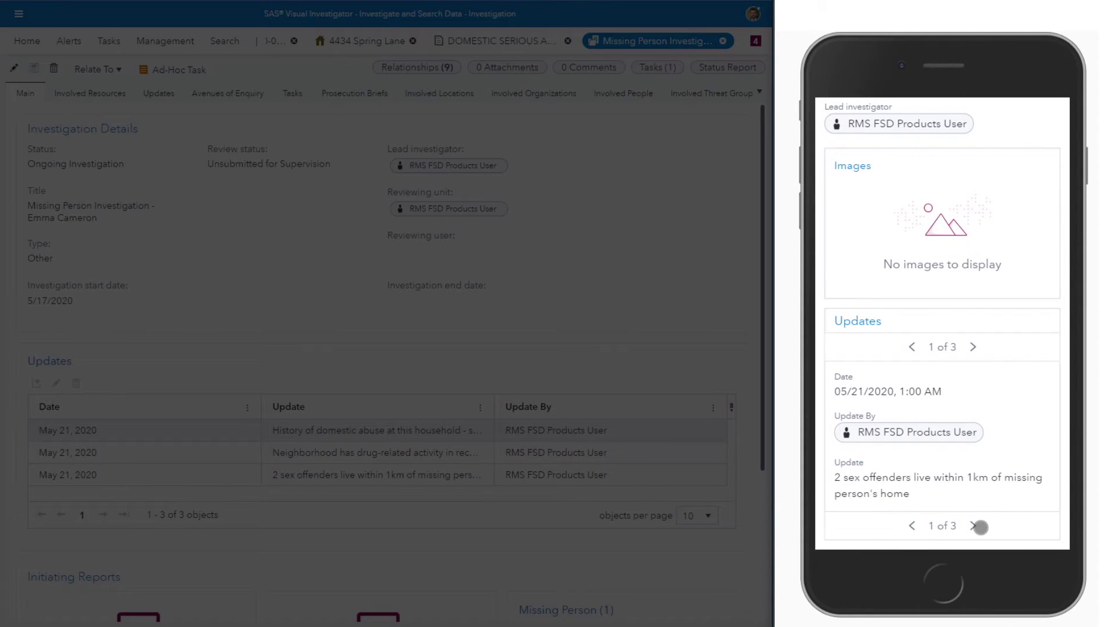
{"action": "left_click", "coordinate": [975, 526]}
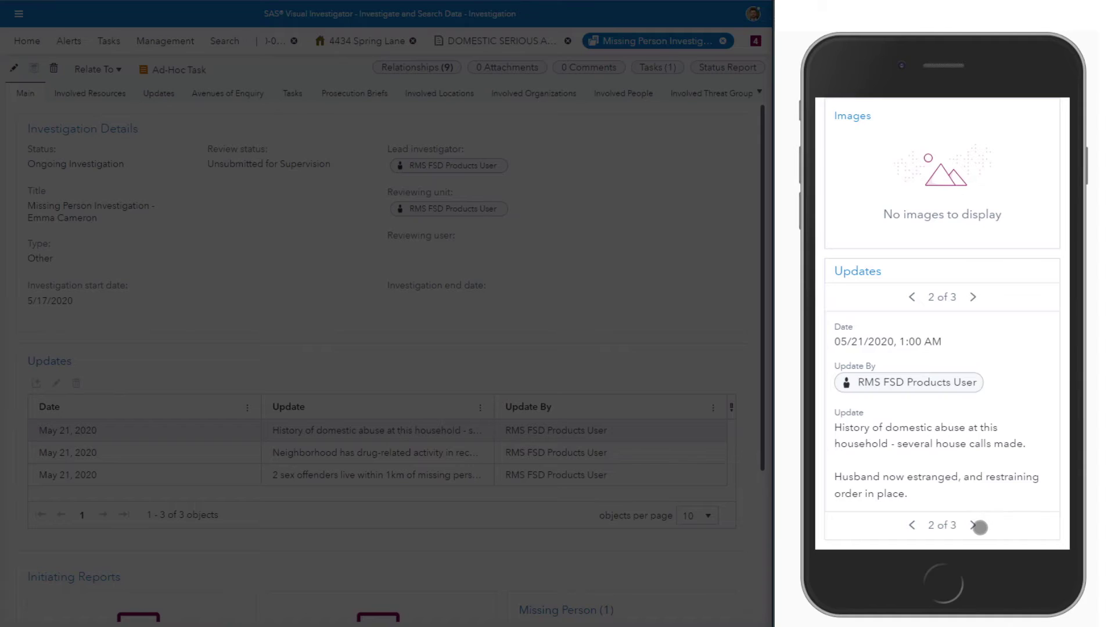
{"action": "left_click", "coordinate": [973, 526]}
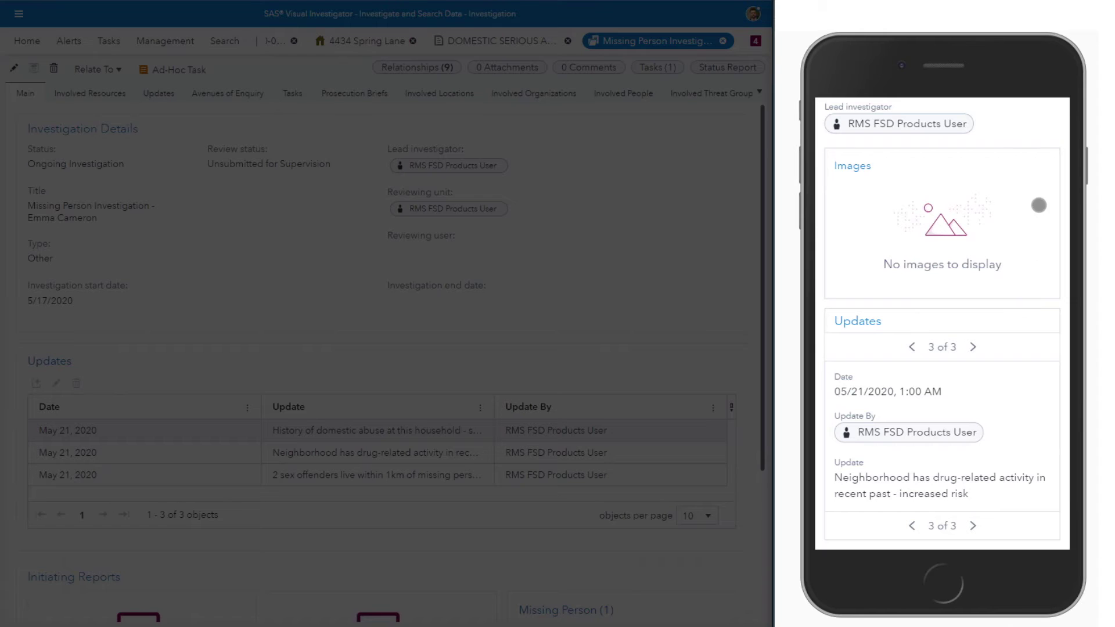
Step: List the investigation's related records: 7 information reports and one missing person
{"action": "left_click_drag", "start_coordinate": [1036, 161], "coordinate": [1003, 469]}
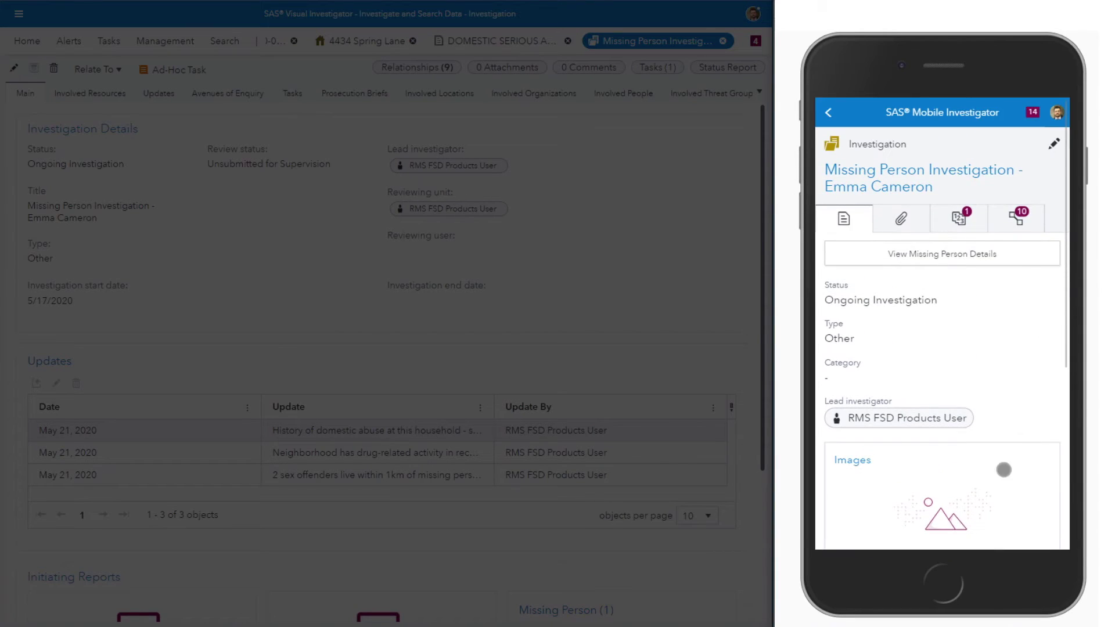
{"action": "left_click", "coordinate": [1026, 213]}
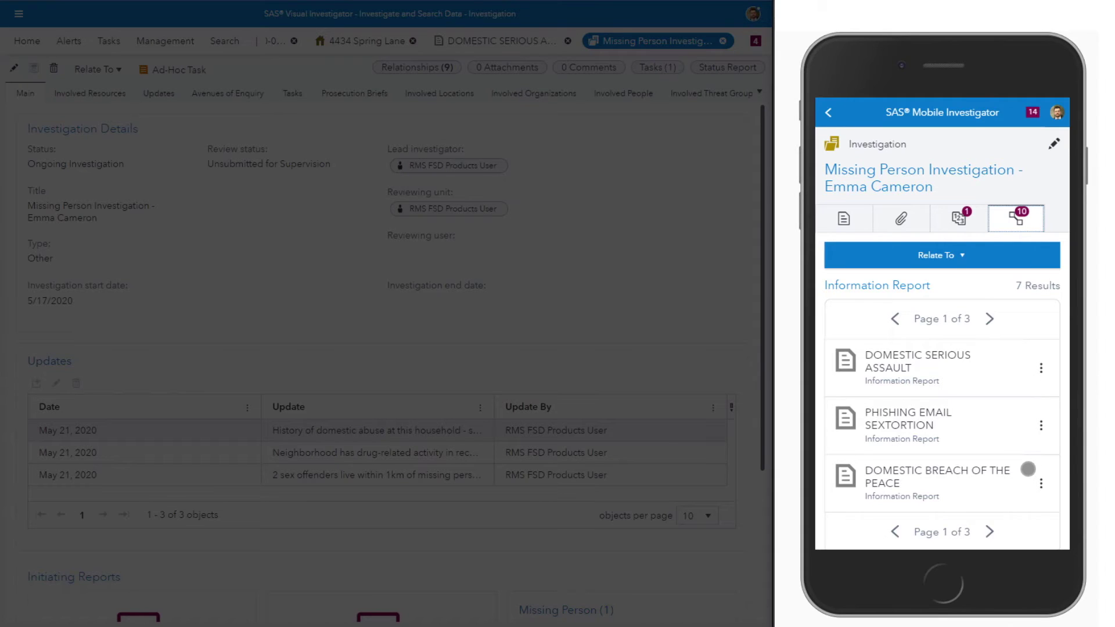
{"action": "left_click_drag", "start_coordinate": [1028, 469], "coordinate": [977, 325]}
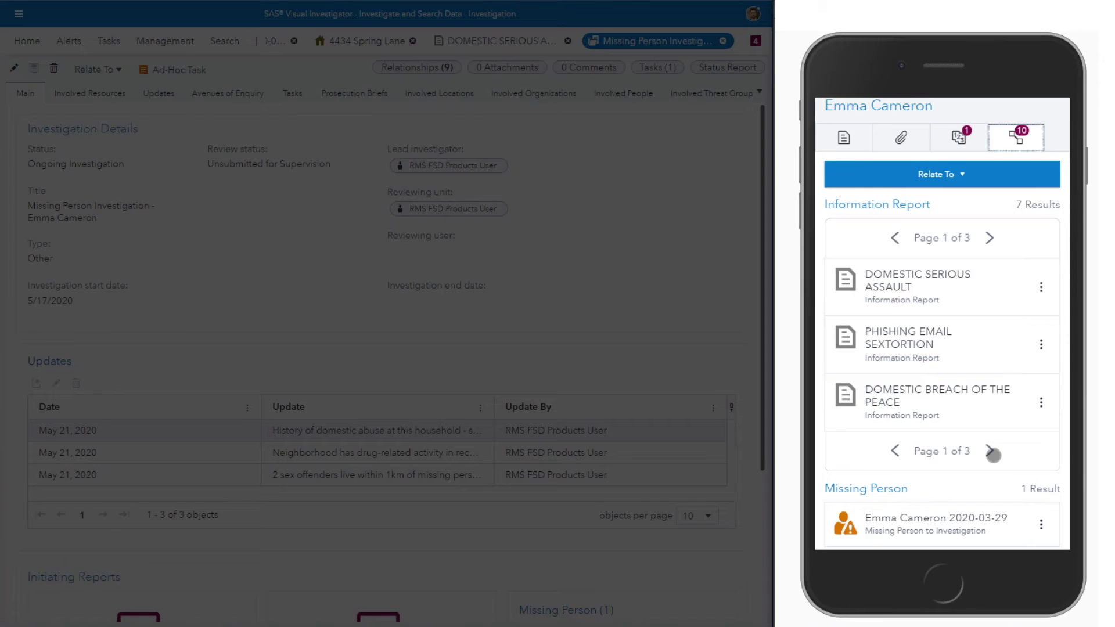
{"action": "left_click", "coordinate": [991, 451]}
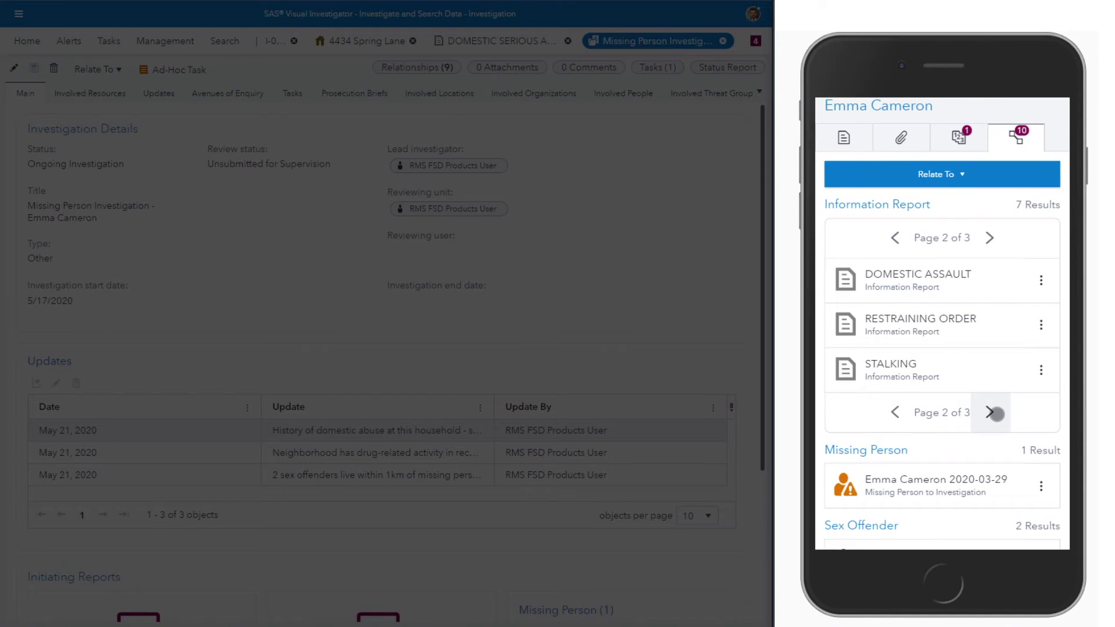
{"action": "left_click", "coordinate": [993, 414]}
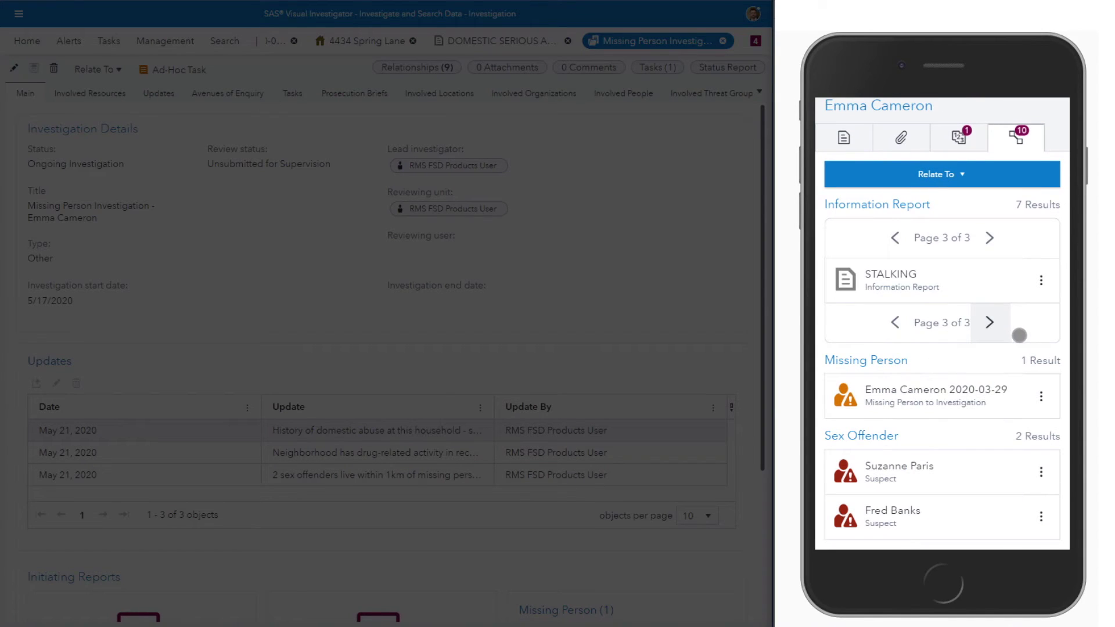
{"action": "left_click_drag", "start_coordinate": [990, 433], "coordinate": [998, 343]}
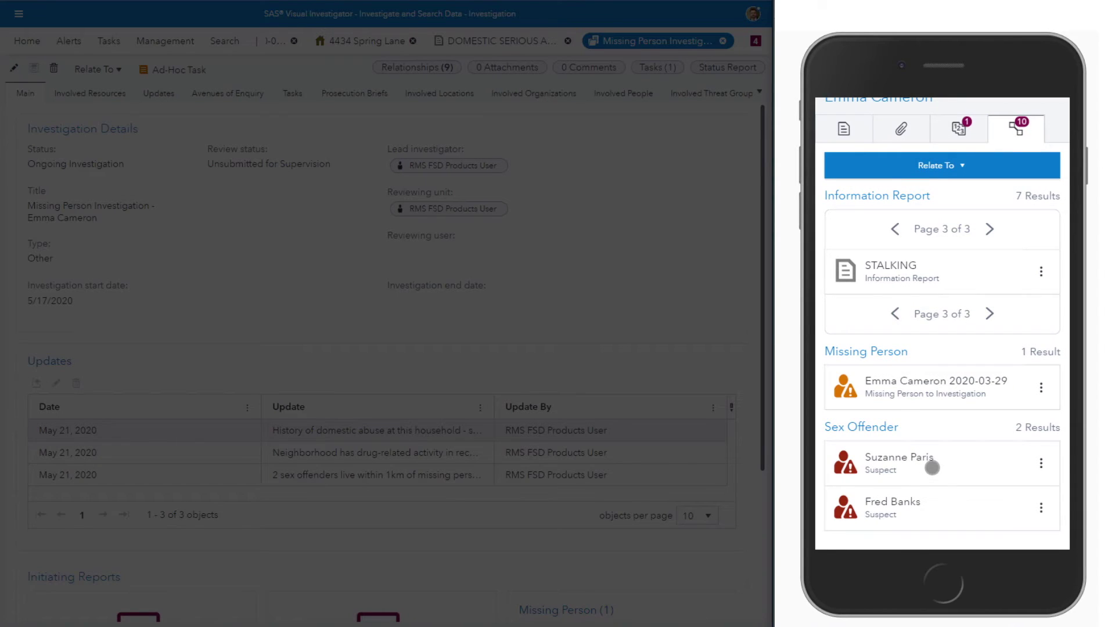
{"action": "left_click", "coordinate": [935, 504]}
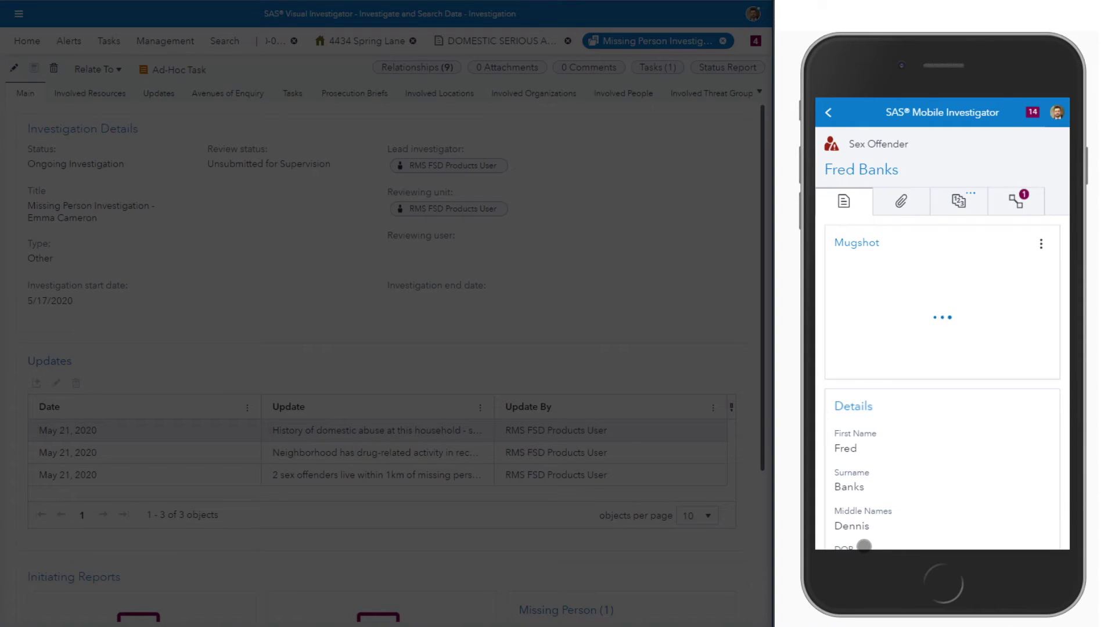
{"action": "mouse_move", "coordinate": [1027, 473]}
{"action": "left_mouse_down"}
{"action": "mouse_move", "coordinate": [1030, 355]}
{"action": "mouse_move", "coordinate": [1042, 476]}
{"action": "left_mouse_up"}
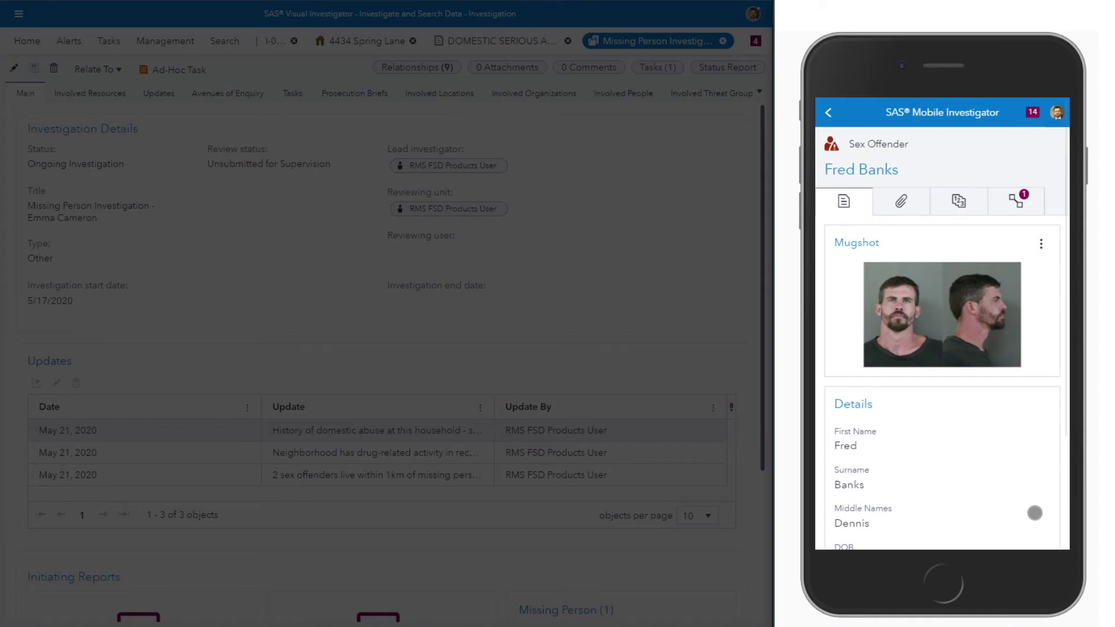
{"action": "left_click", "coordinate": [830, 109]}
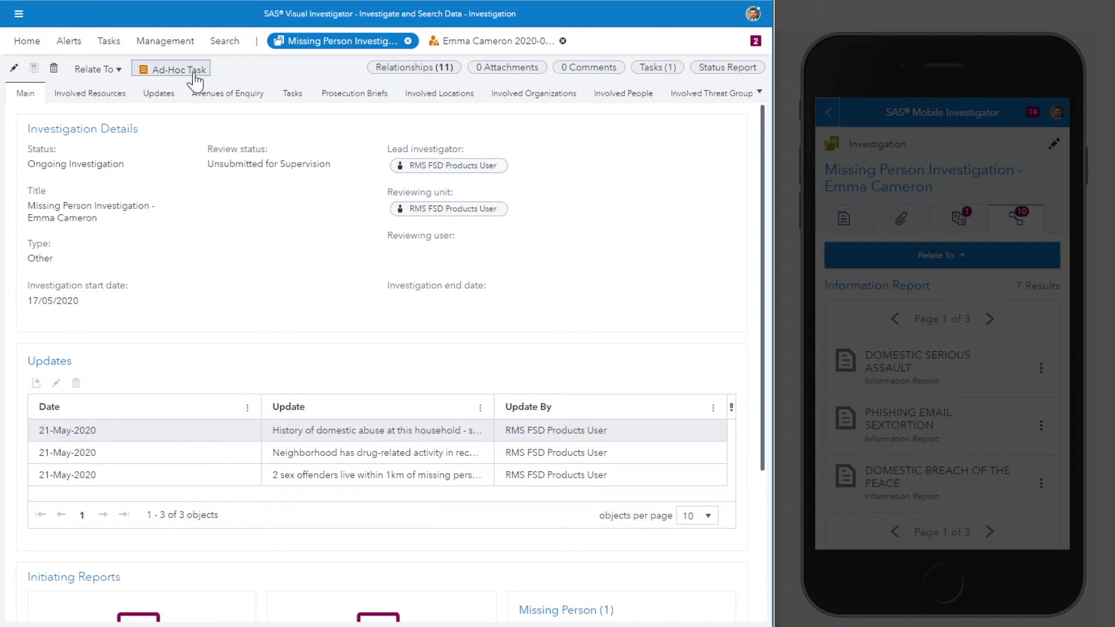
Step: Create an ad hoc task with an assignee and the pasted interview description, then attempt to save it
{"action": "left_click", "coordinate": [192, 70]}
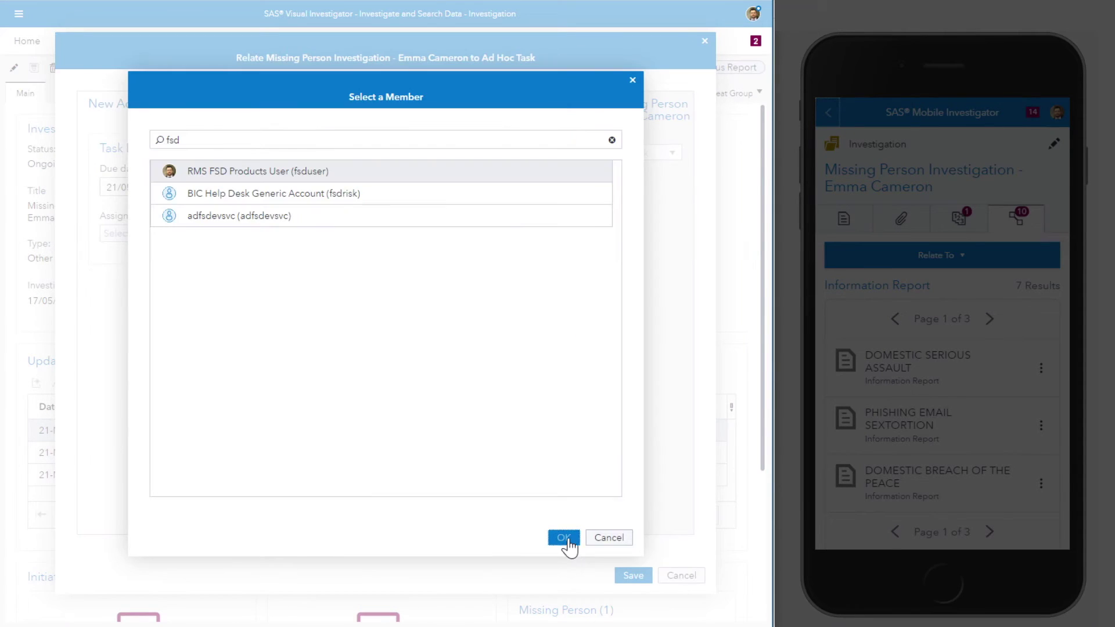
{"action": "left_click", "coordinate": [566, 538]}
{"action": "left_click", "coordinate": [422, 182]}
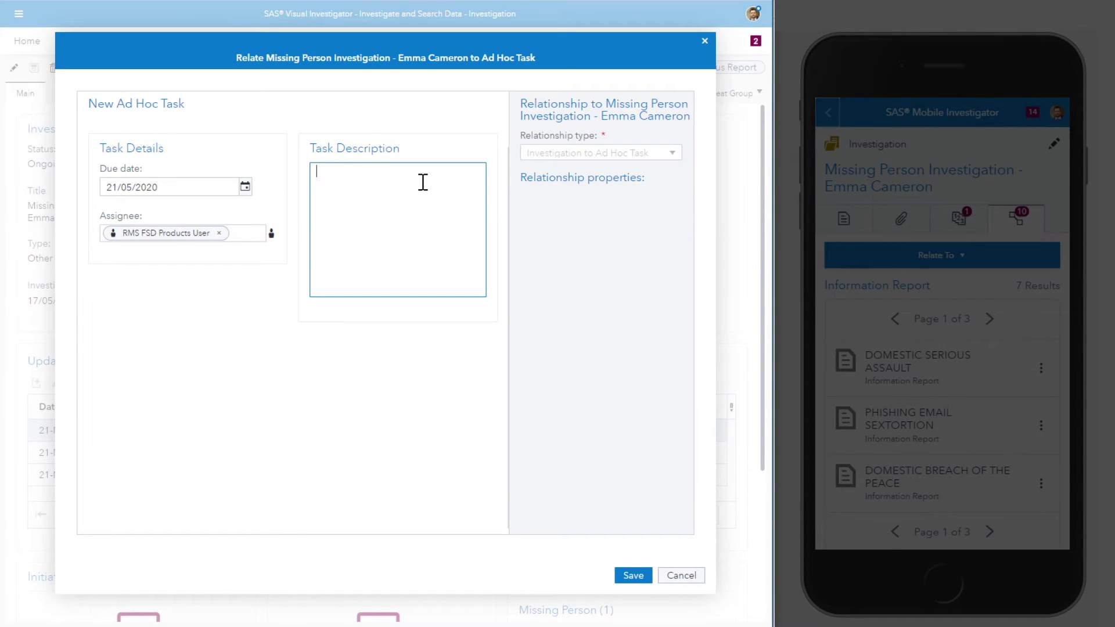
{"action": "left_click", "coordinate": [629, 576]}
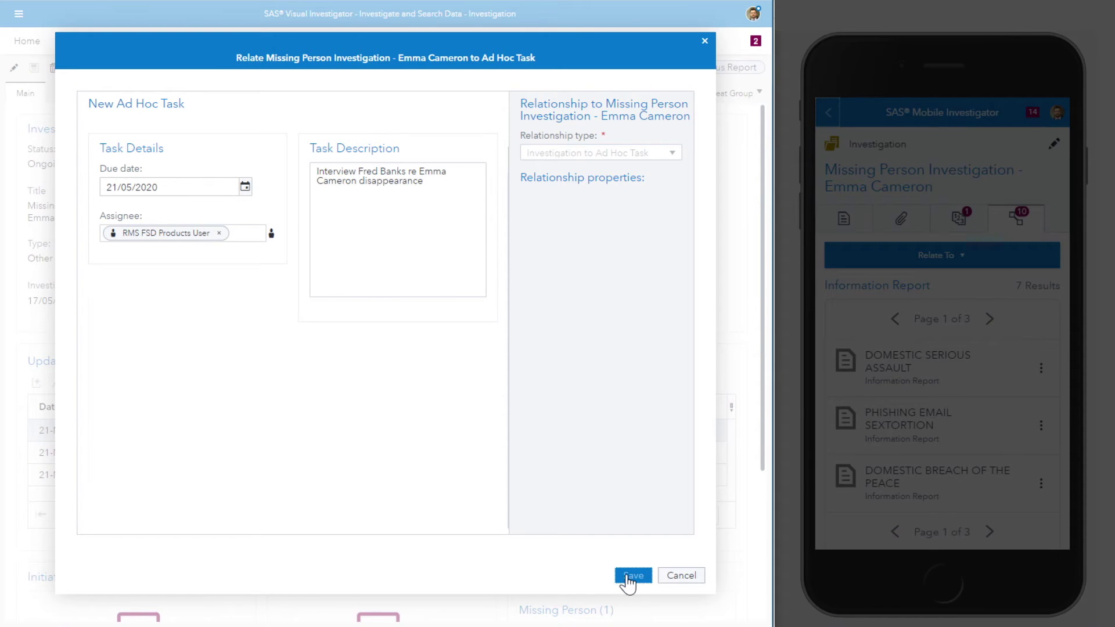
{"action": "left_click", "coordinate": [618, 576]}
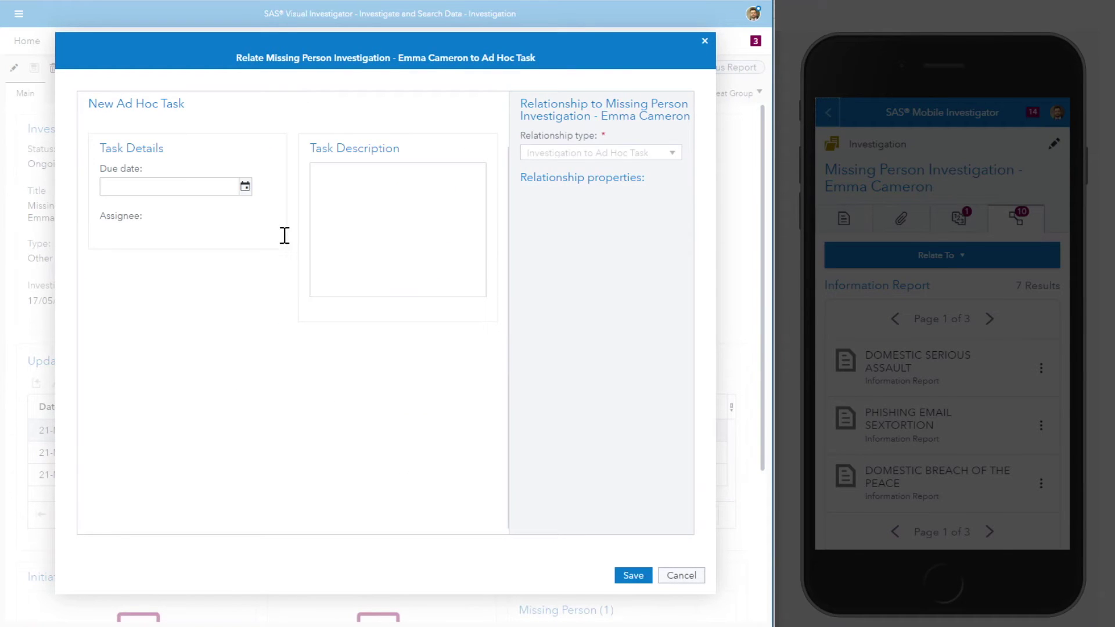
Step: Set the task due date to 21/05/2020, assign the looked-up member, paste the description and save
{"action": "left_click", "coordinate": [244, 187]}
{"action": "left_click", "coordinate": [167, 238]}
{"action": "type", "text": "fsd"}
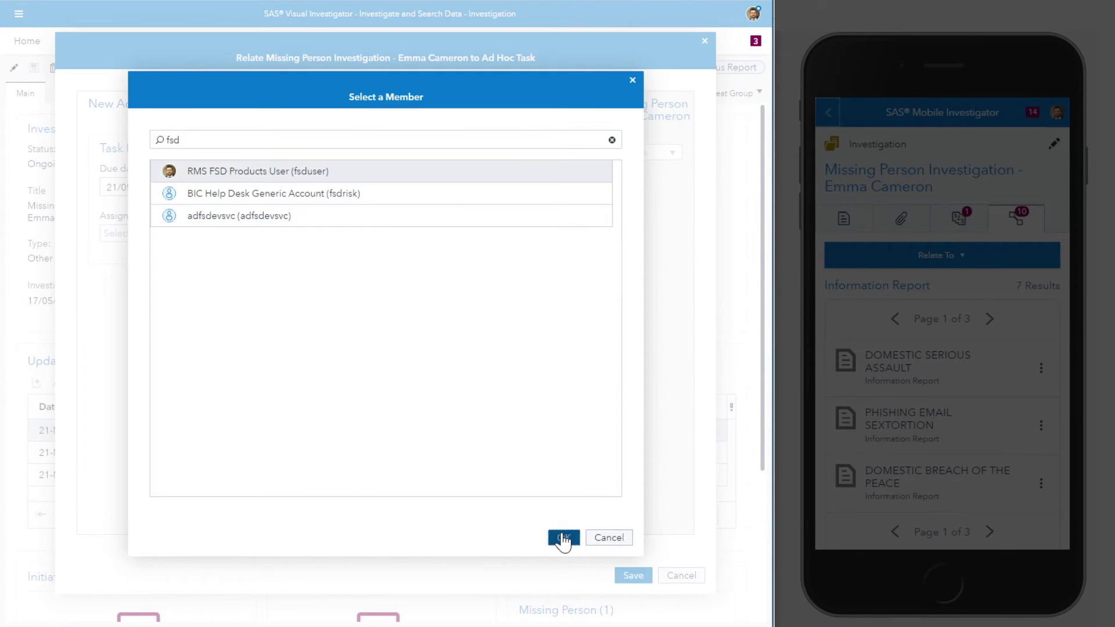
{"action": "left_click", "coordinate": [563, 537]}
{"action": "left_click", "coordinate": [316, 197]}
{"action": "left_click", "coordinate": [633, 575]}
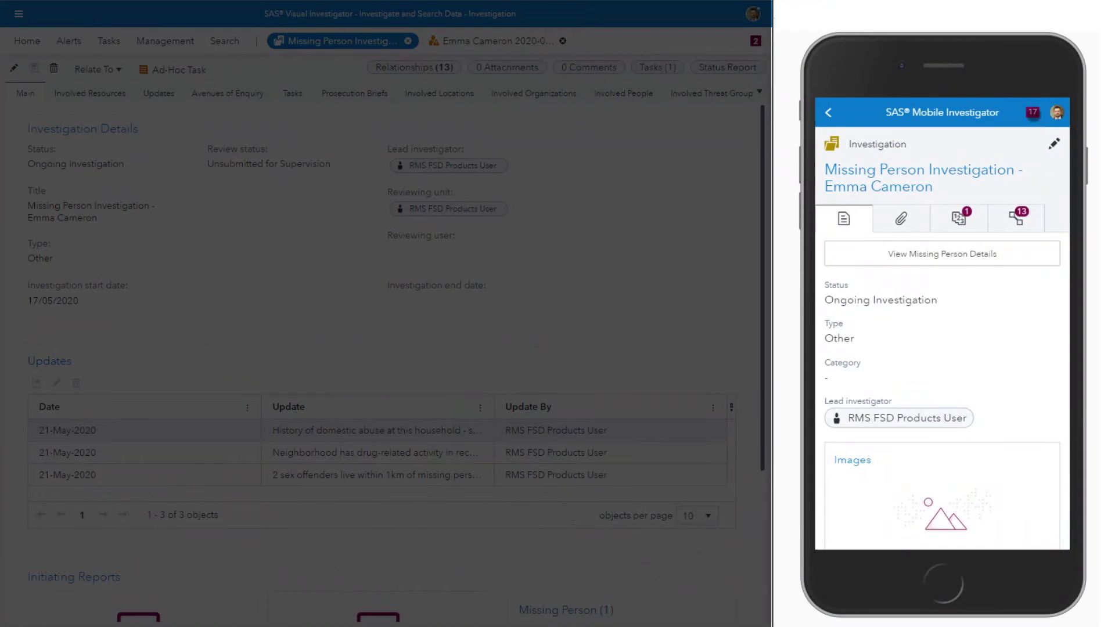
{"action": "left_click", "coordinate": [1032, 112]}
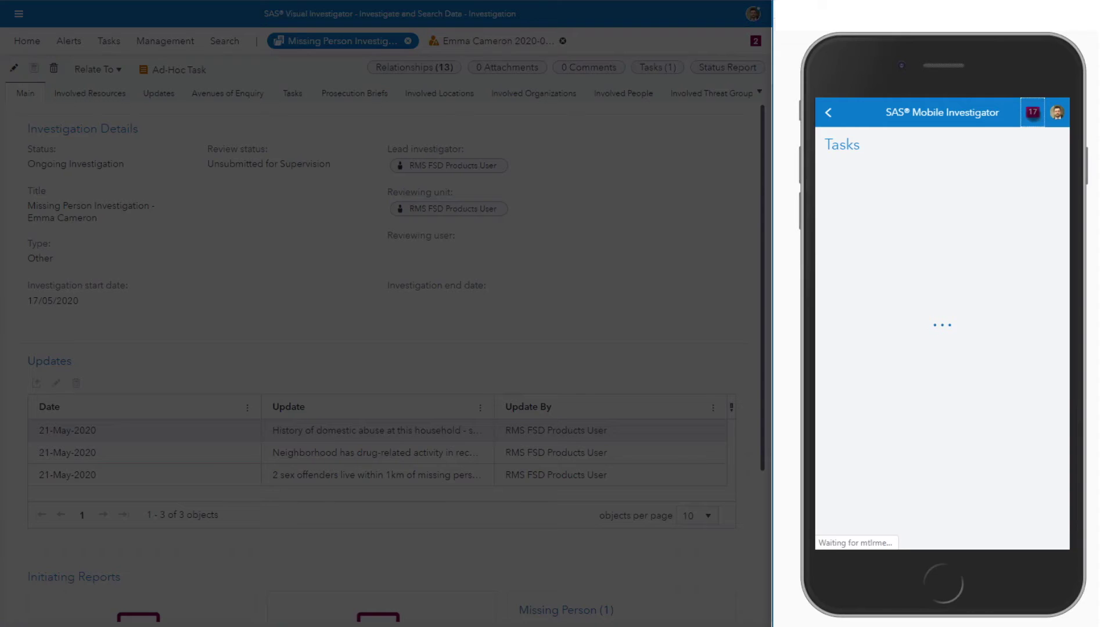
{"action": "scroll", "coordinate": [998, 315], "scroll_direction": "down", "scroll_amount": 5}
{"action": "scroll", "coordinate": [993, 325], "scroll_direction": "down", "scroll_amount": 10}
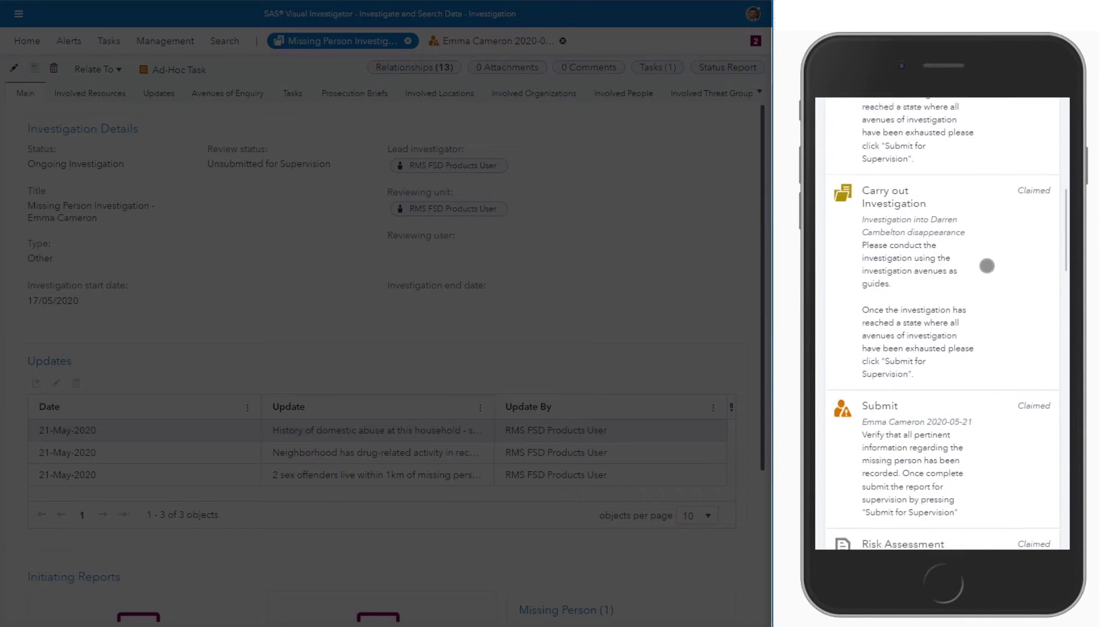
{"action": "left_click_drag", "start_coordinate": [957, 280], "coordinate": [960, 125]}
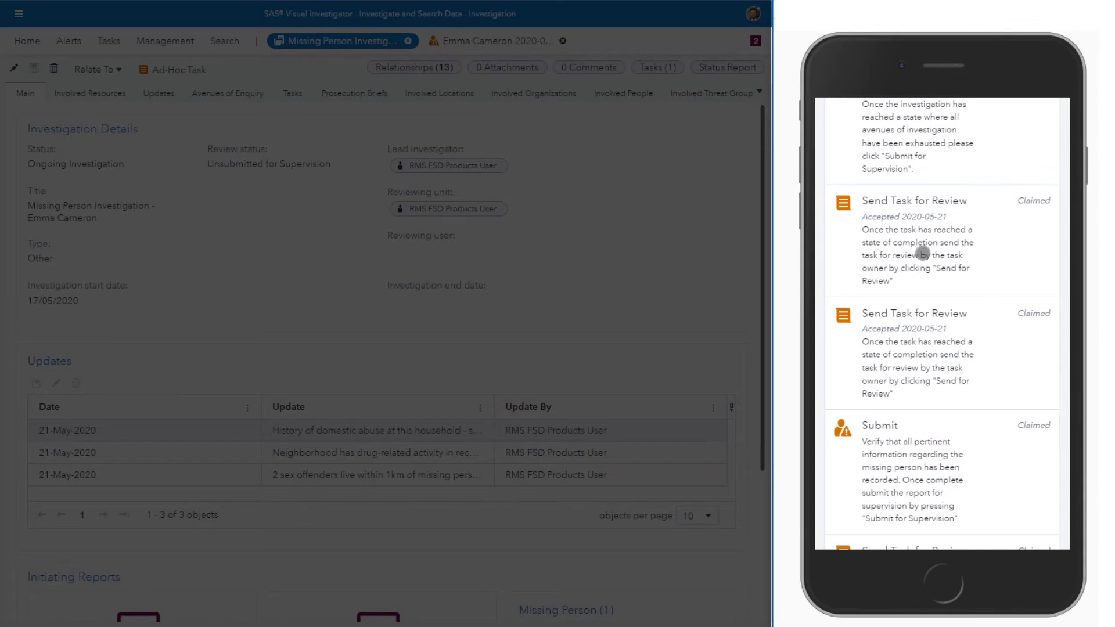
{"action": "left_click", "coordinate": [973, 234]}
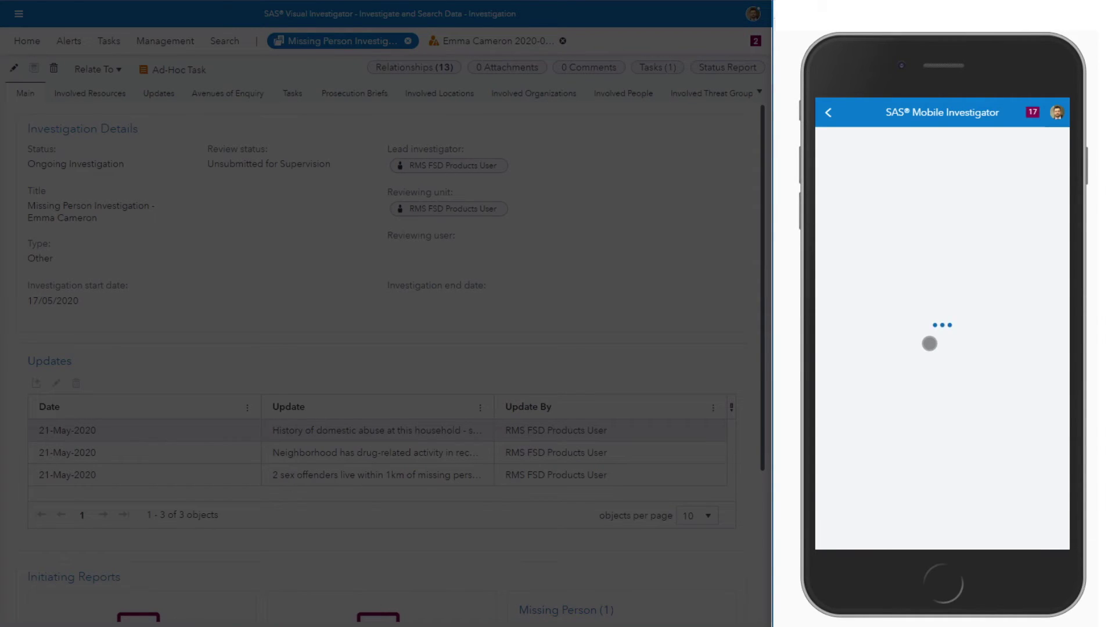
{"action": "left_click", "coordinate": [843, 207]}
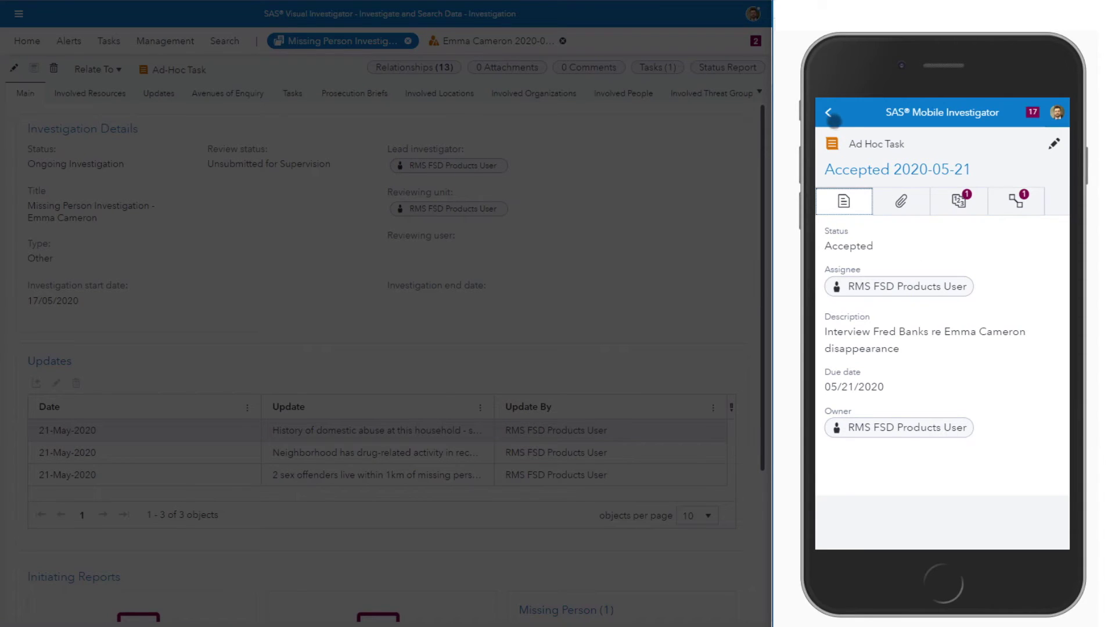
{"action": "left_click", "coordinate": [828, 113]}
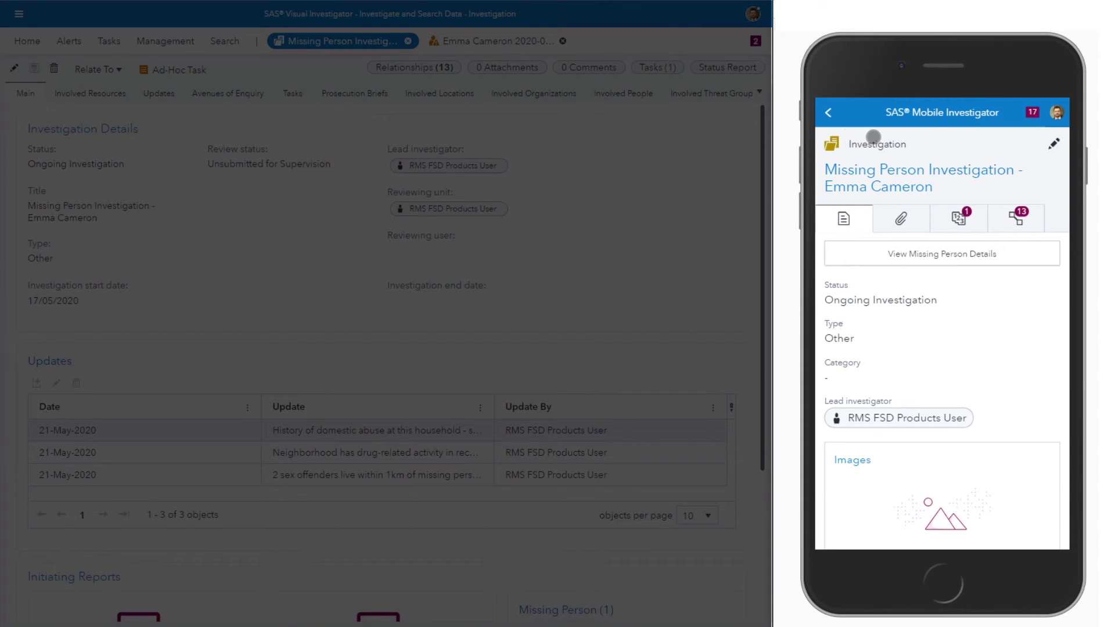
Step: Add an update authored by you describing the parents' confrontation on 20th May 2020
{"action": "left_click", "coordinate": [1054, 144]}
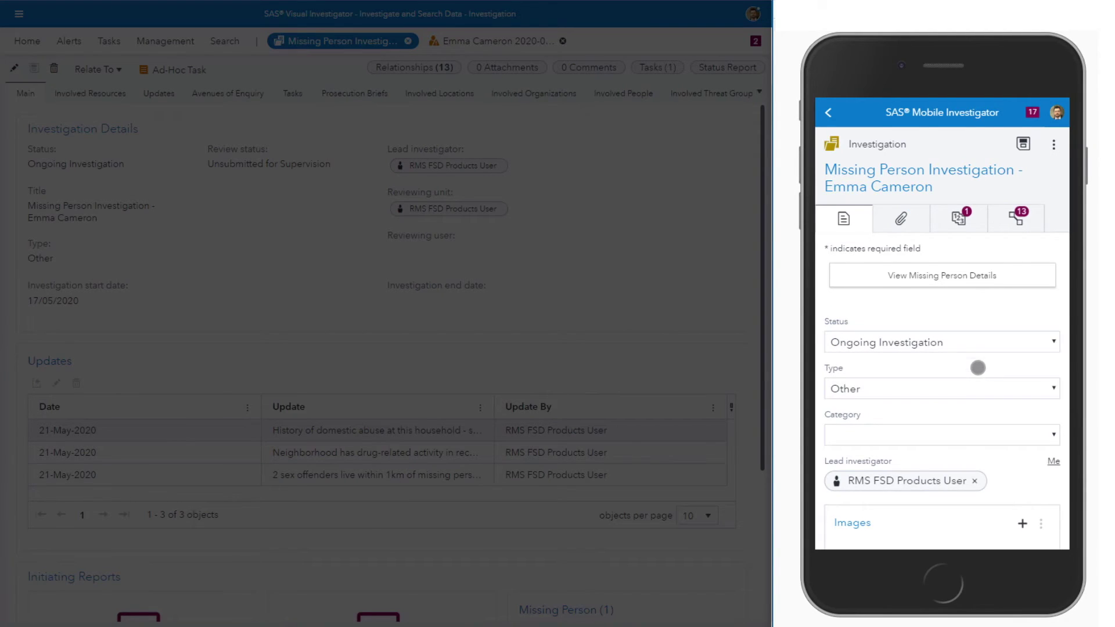
{"action": "left_click_drag", "start_coordinate": [978, 368], "coordinate": [978, 209]}
{"action": "left_click_drag", "start_coordinate": [988, 373], "coordinate": [992, 185]}
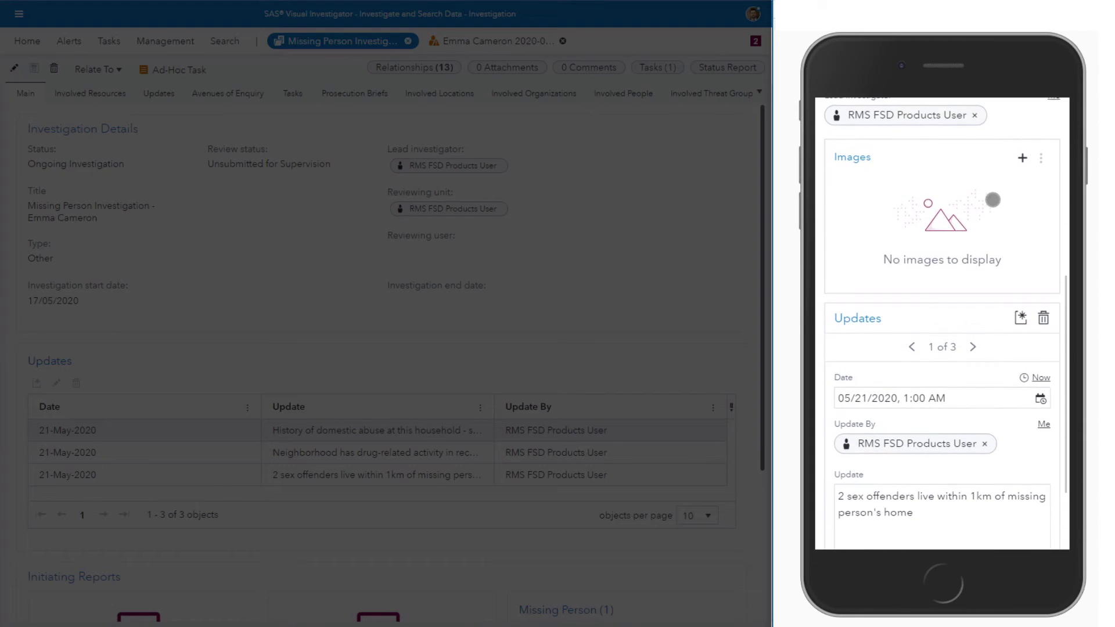
{"action": "left_click_drag", "start_coordinate": [987, 250], "coordinate": [995, 211]}
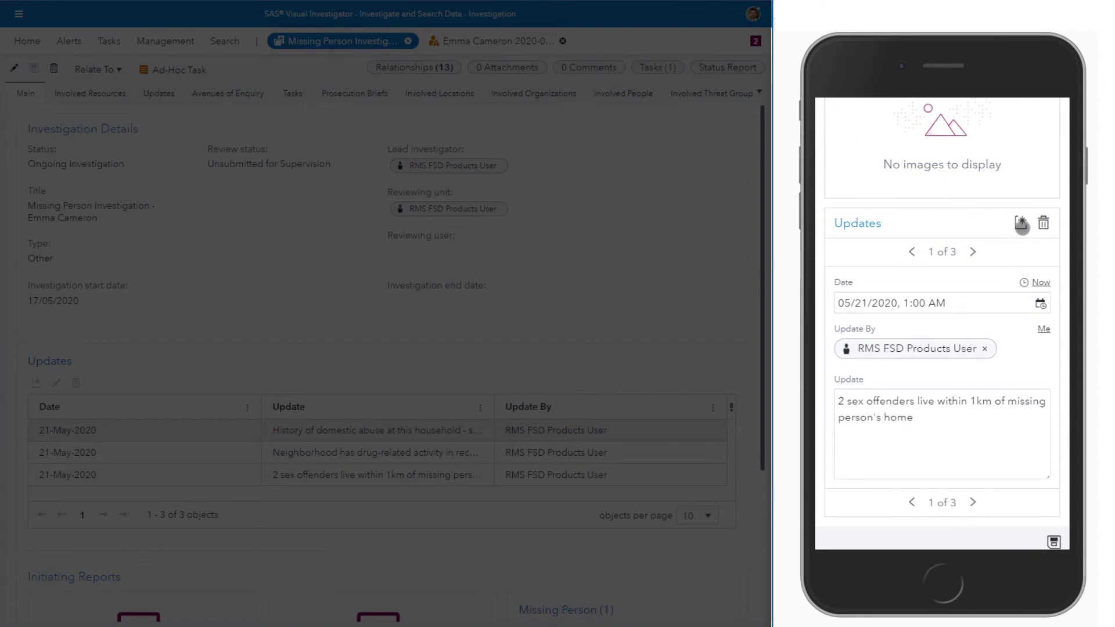
{"action": "left_click", "coordinate": [1021, 223]}
{"action": "left_click", "coordinate": [1043, 329]}
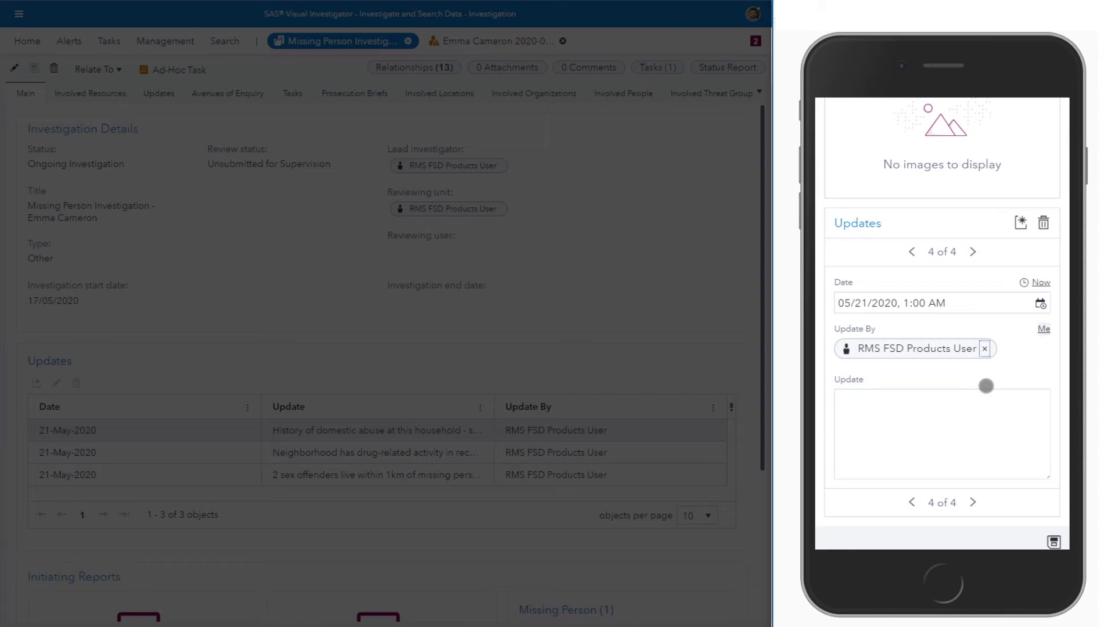
{"action": "left_click", "coordinate": [910, 416]}
{"action": "type", "text": "There was "}
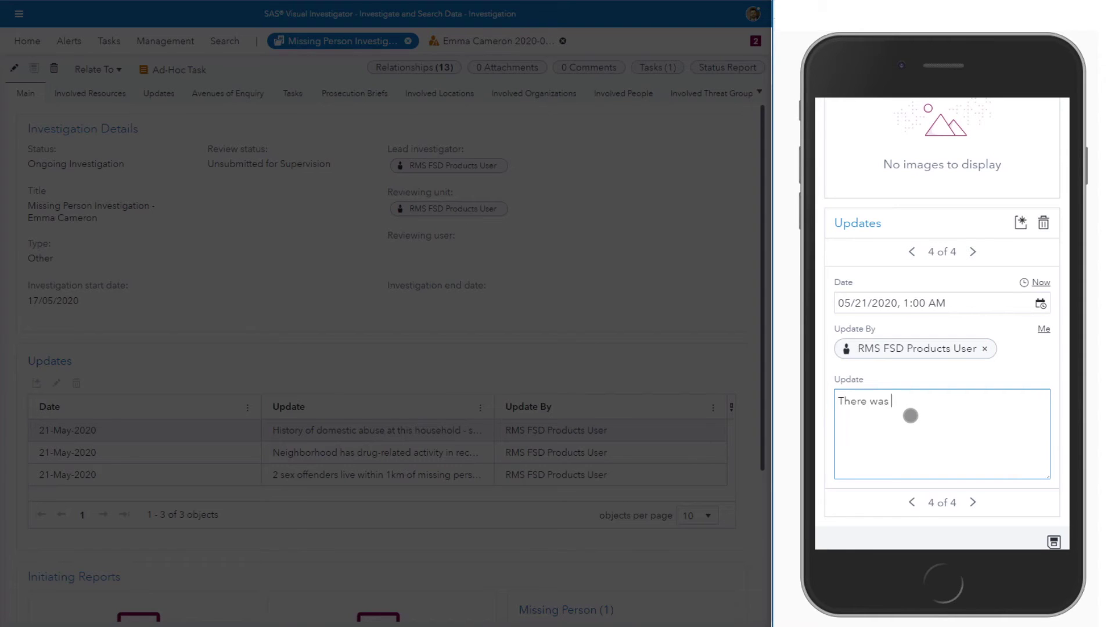
{"action": "type", "text": "a confrontation between Janet an"}
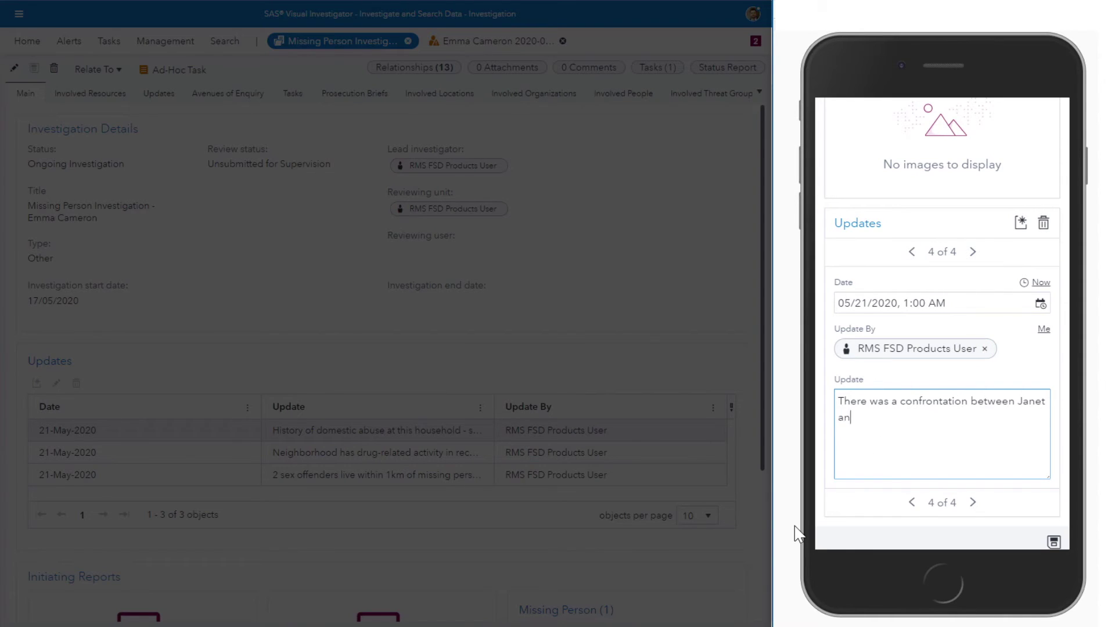
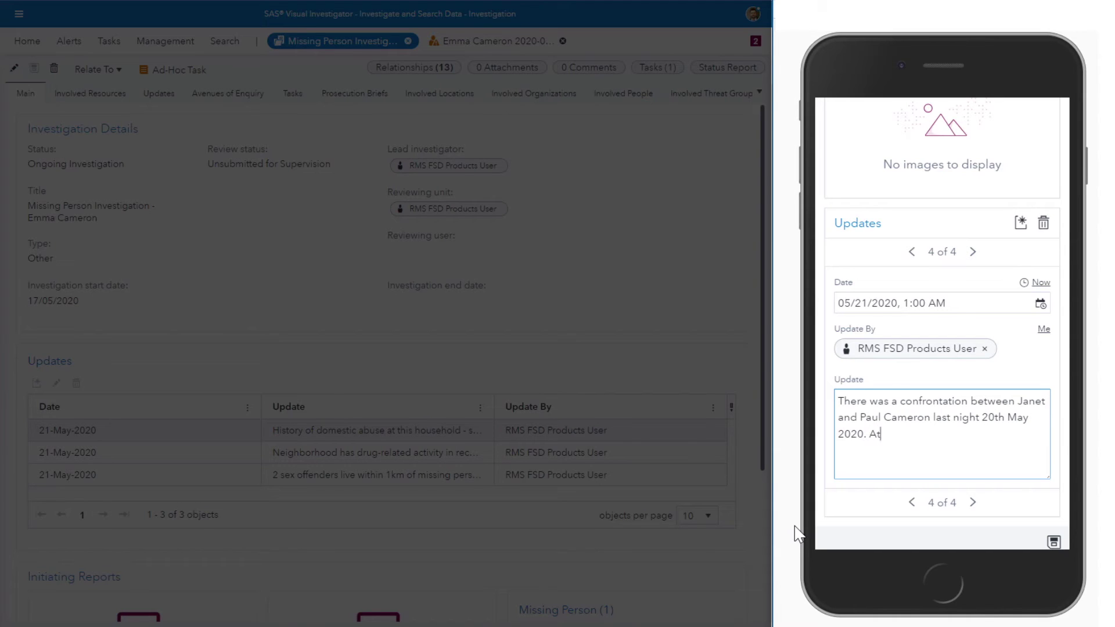
{"action": "type", "text": ". Argument about visitation of children."}
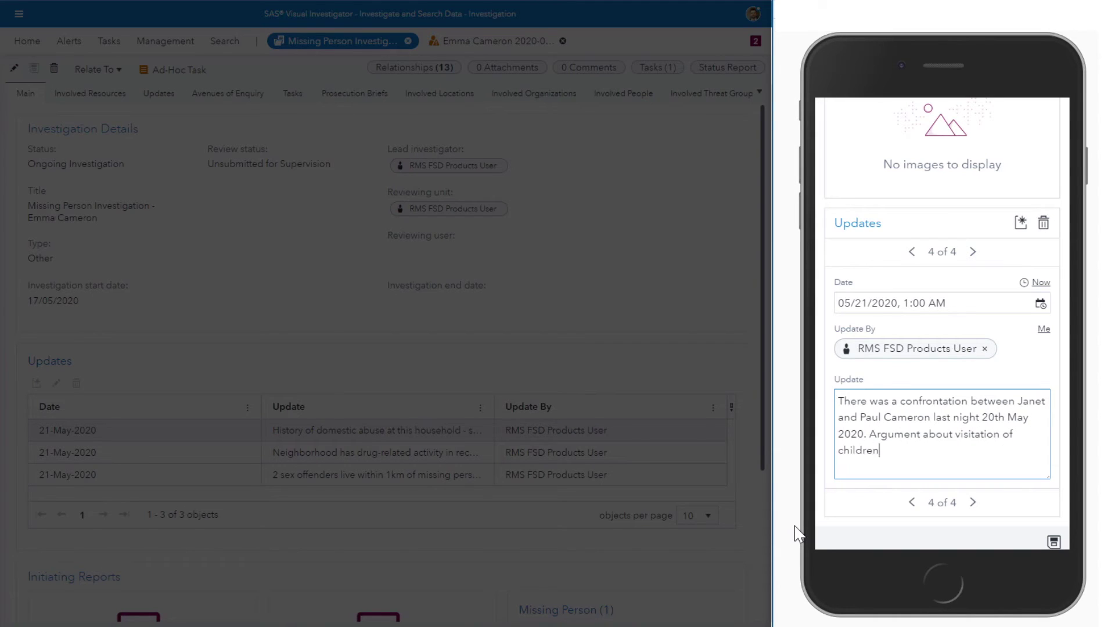
Step: Add a second update noting the father's letters to the girl found in her bedroom, unknown to the mother
{"action": "left_click", "coordinate": [1021, 224]}
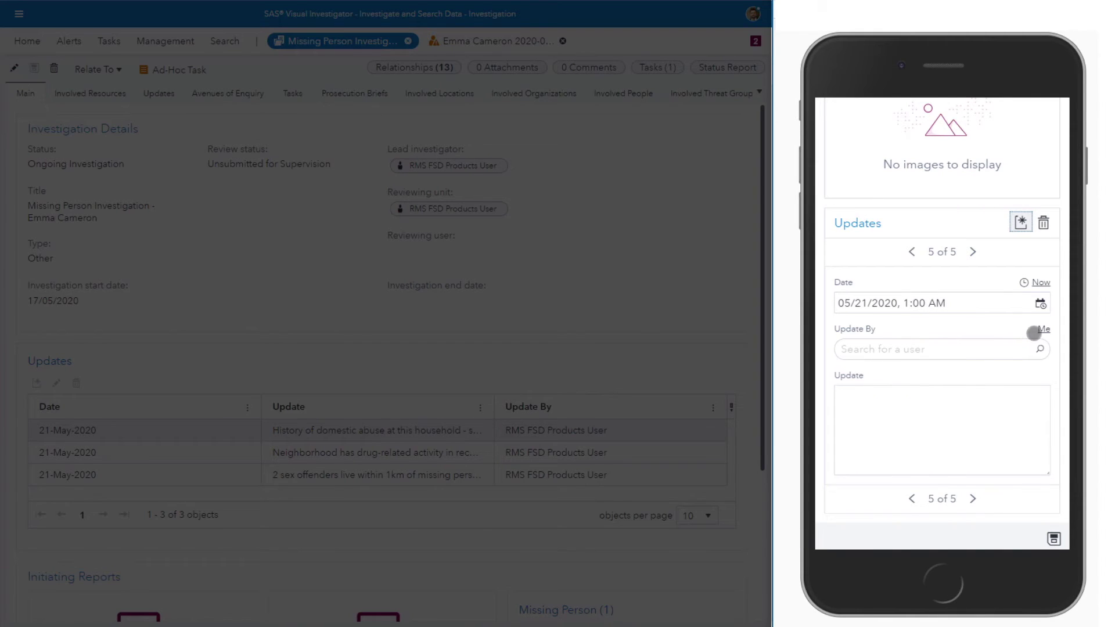
{"action": "left_click", "coordinate": [1042, 329]}
{"action": "left_click", "coordinate": [944, 416]}
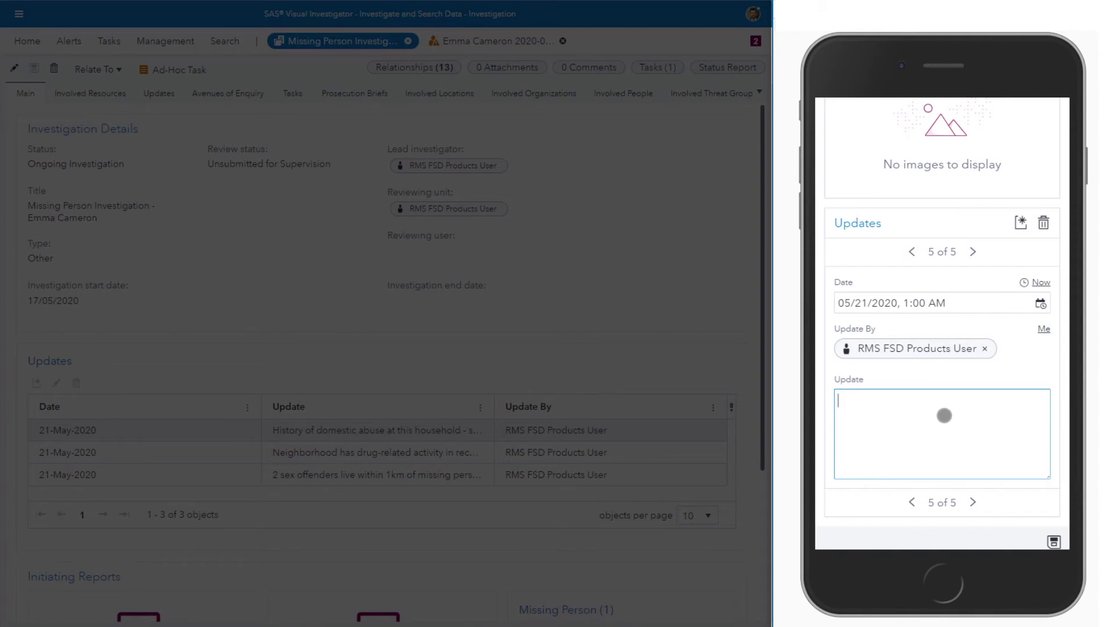
{"action": "type", "text": "Letters from Paul to Emma found in Emma's bedroom"}
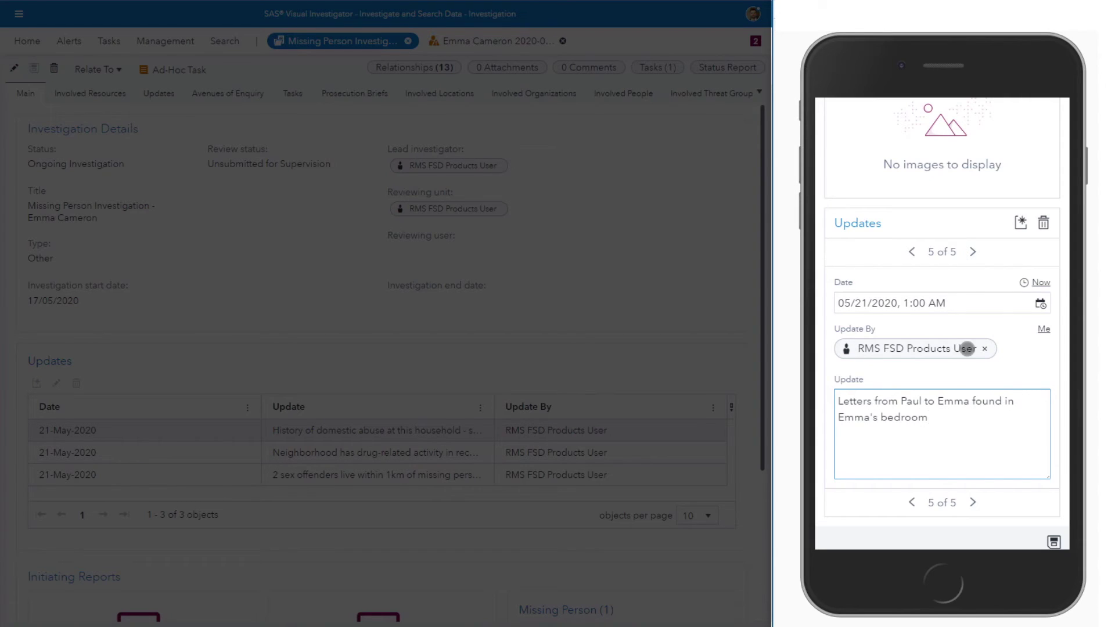
{"action": "type", "text": ". Mother had been u"}
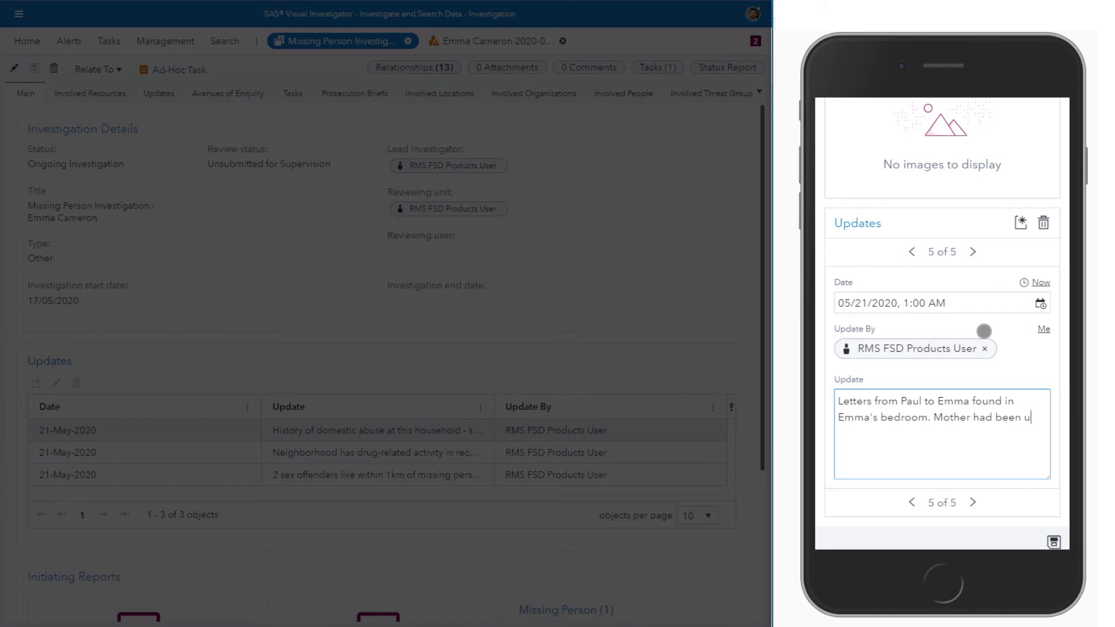
{"action": "type", "text": "naware. See attached images."}
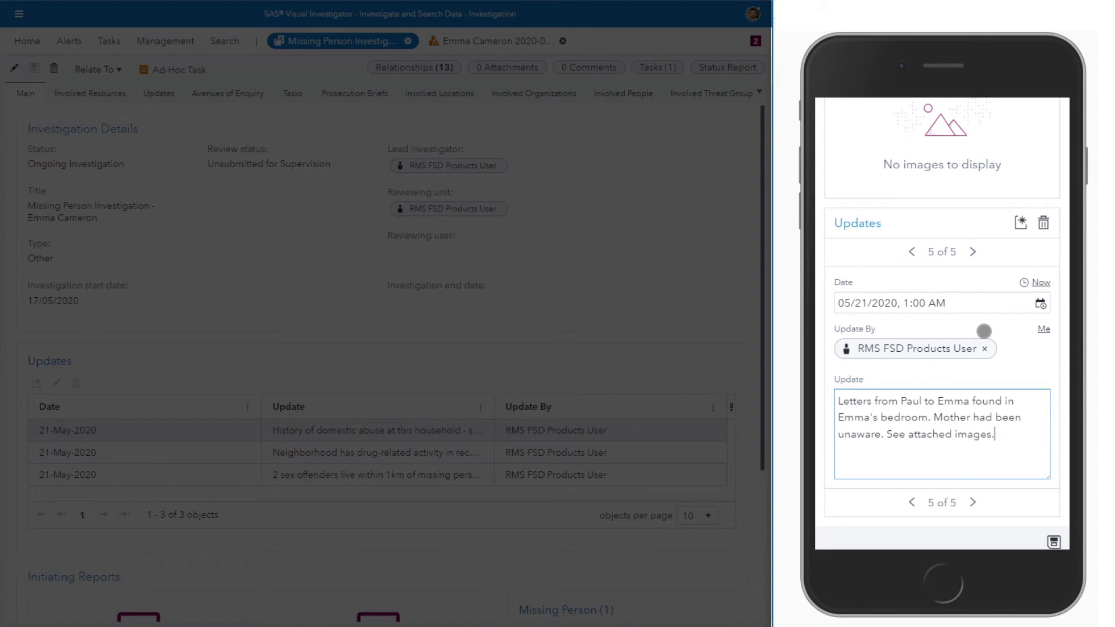
{"action": "left_click_drag", "start_coordinate": [989, 244], "coordinate": [985, 463]}
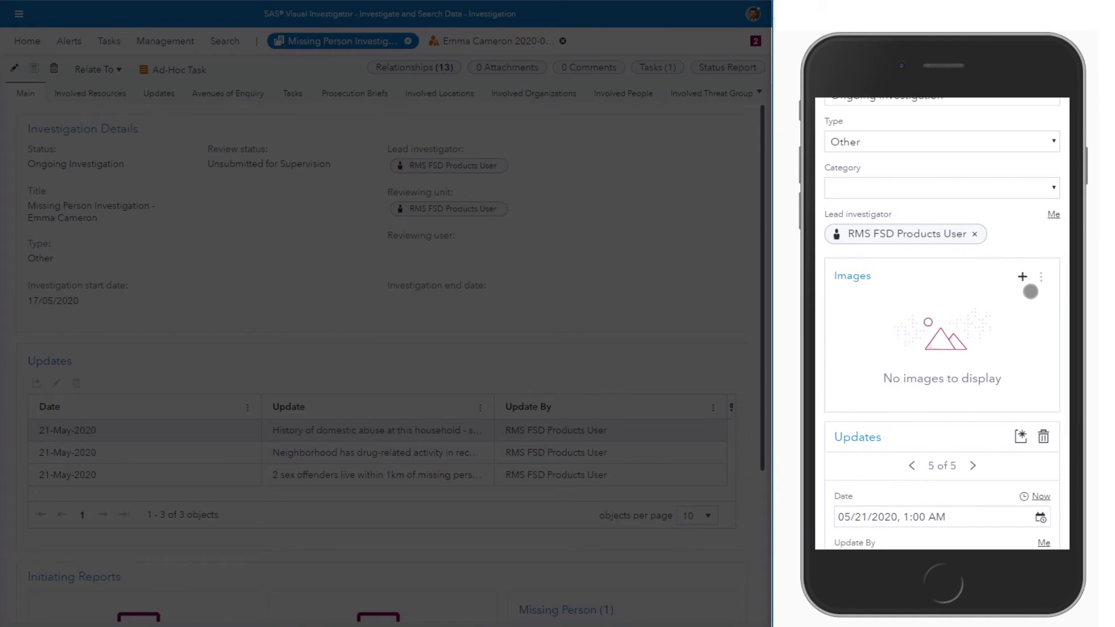
Step: Upload the letters-and-envelope photo to Images, named as letters, and confirm the saved update
{"action": "left_click", "coordinate": [1022, 277]}
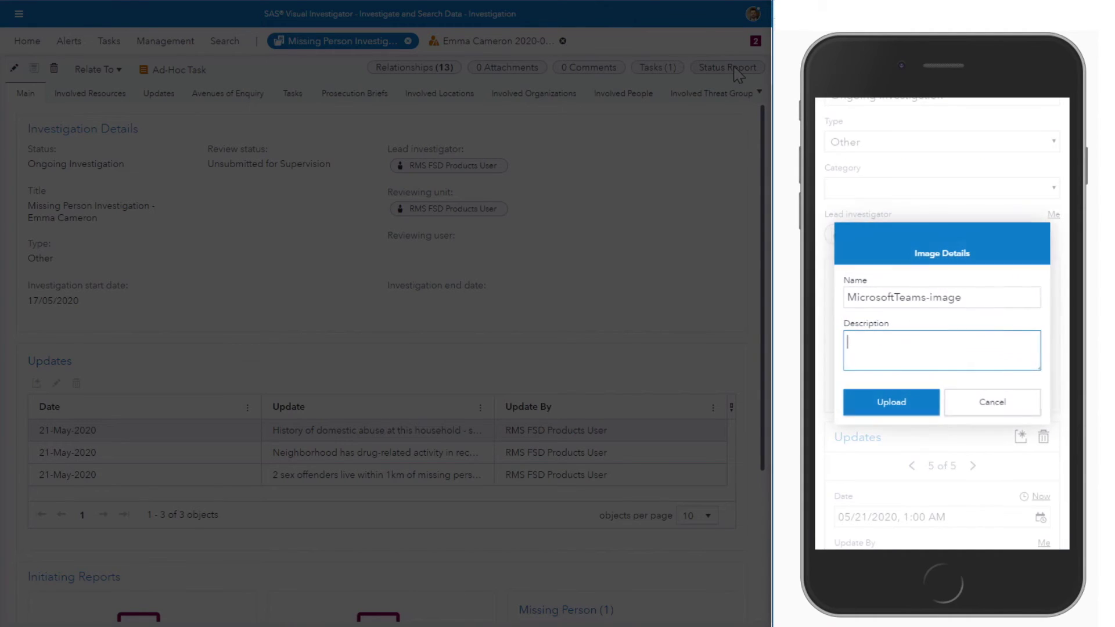
{"action": "left_click", "coordinate": [1013, 298]}
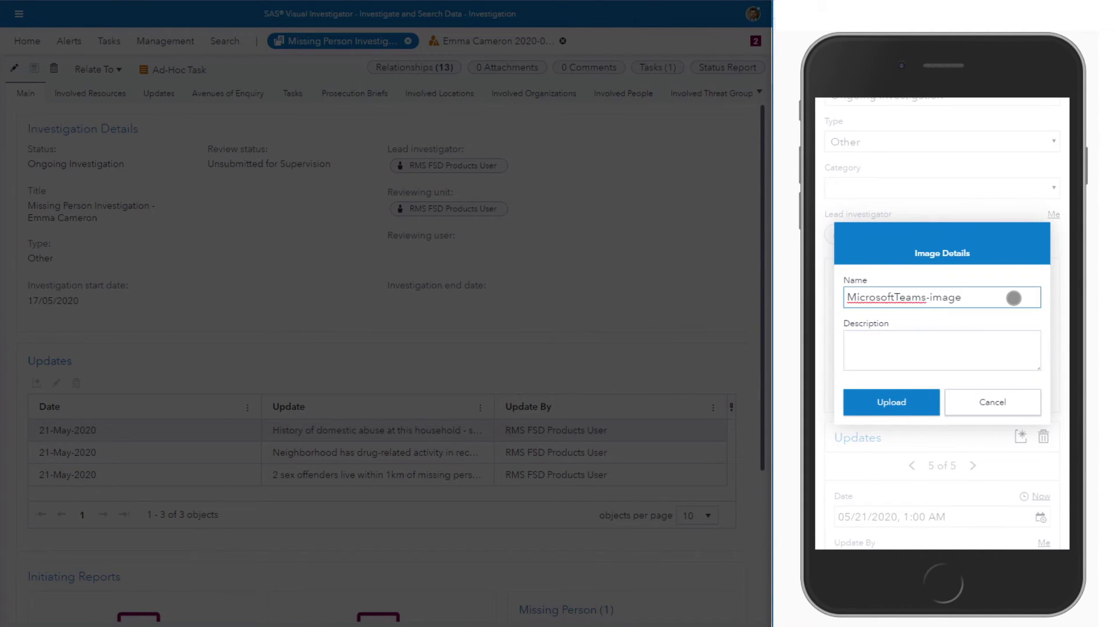
{"action": "key", "text": "ctrl+a"}
{"action": "type", "text": "Le"}
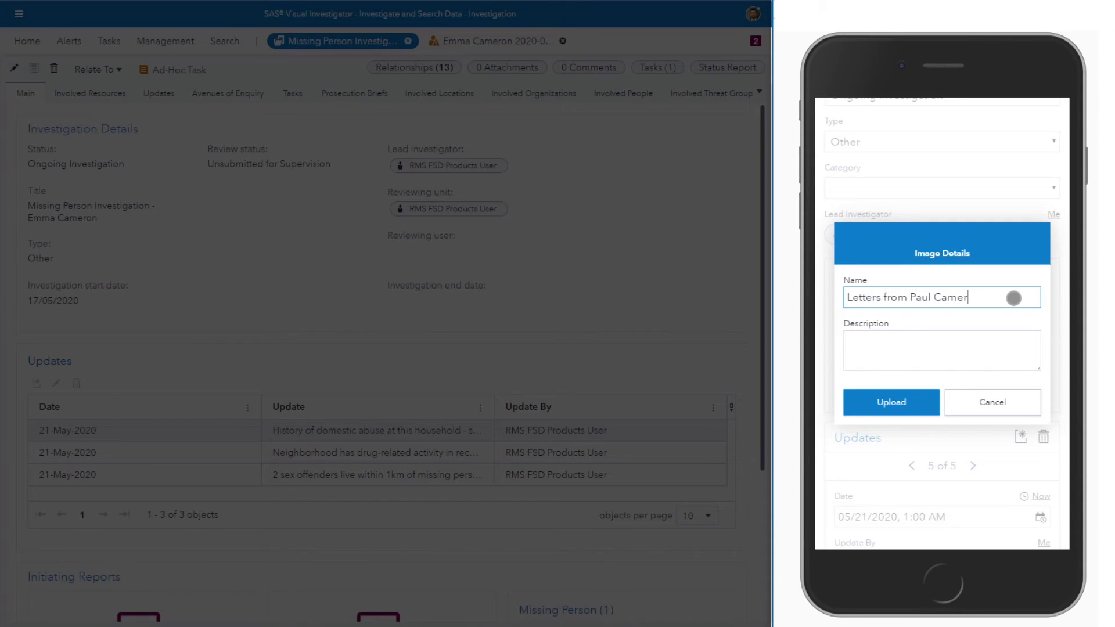
{"action": "left_click", "coordinate": [904, 403]}
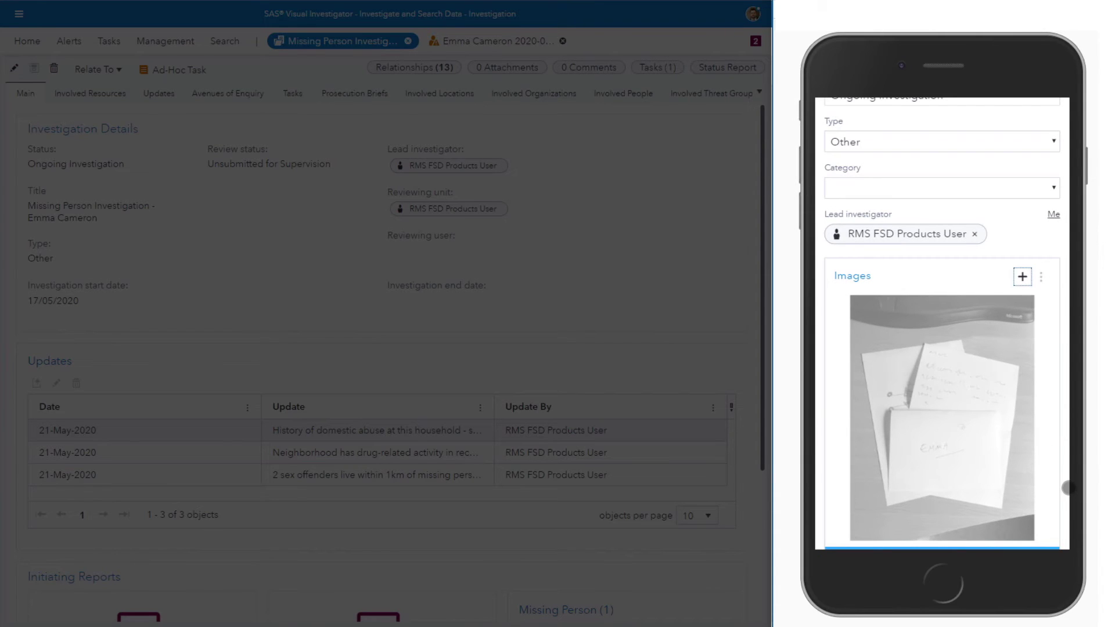
{"action": "scroll", "coordinate": [1057, 468], "scroll_direction": "down", "scroll_amount": 1}
{"action": "left_click_drag", "start_coordinate": [1057, 468], "coordinate": [1058, 433]}
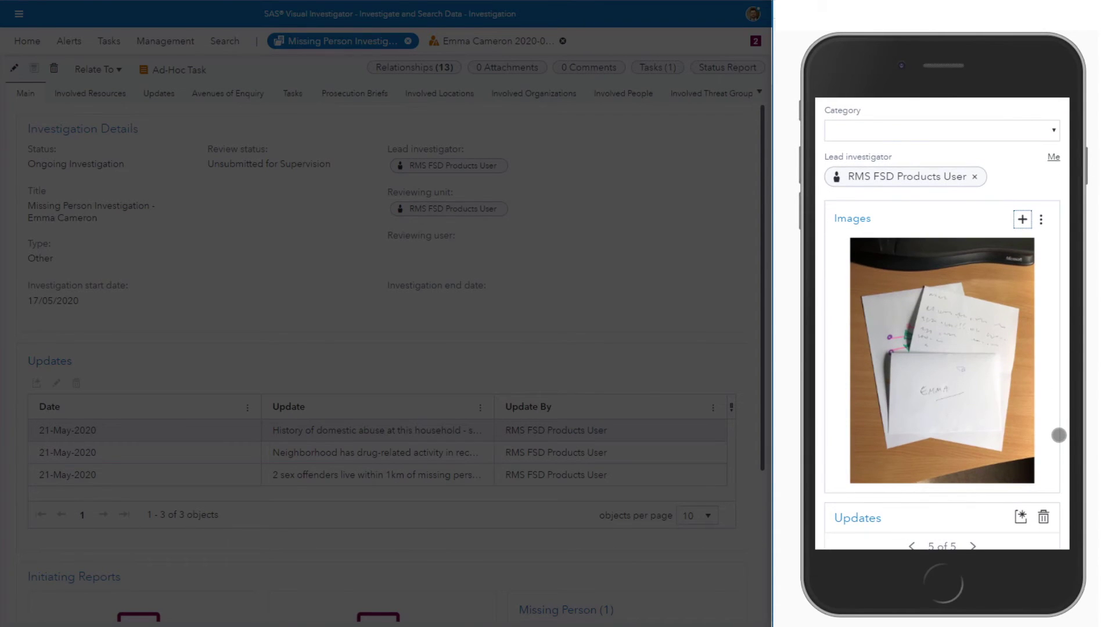
{"action": "scroll", "coordinate": [1043, 326], "scroll_direction": "up", "scroll_amount": 4}
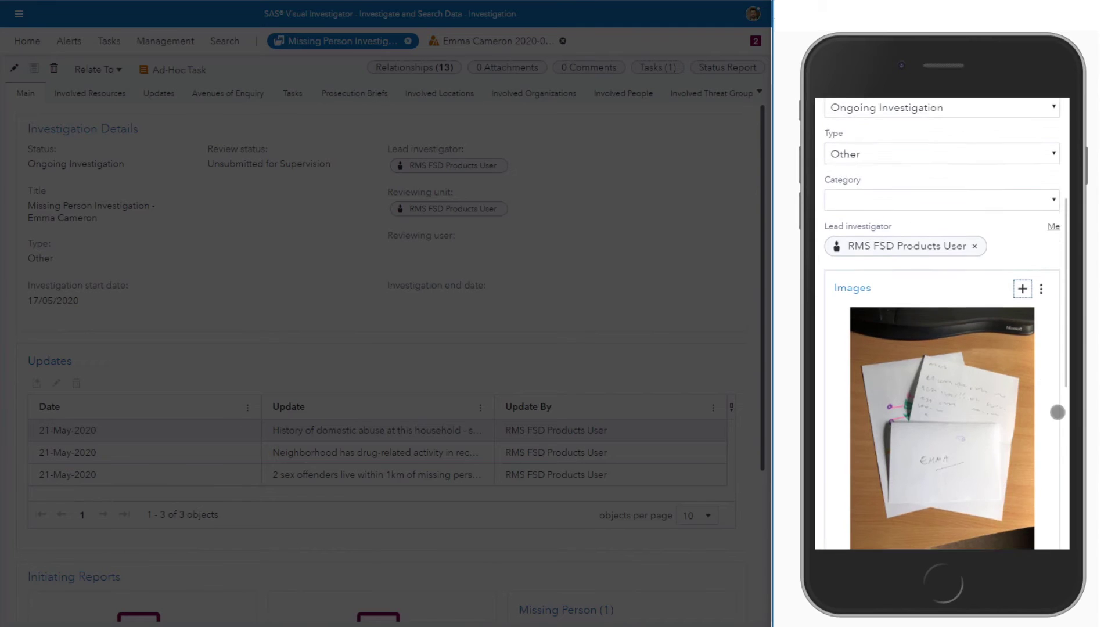
{"action": "scroll", "coordinate": [997, 184], "scroll_direction": "up", "scroll_amount": 3}
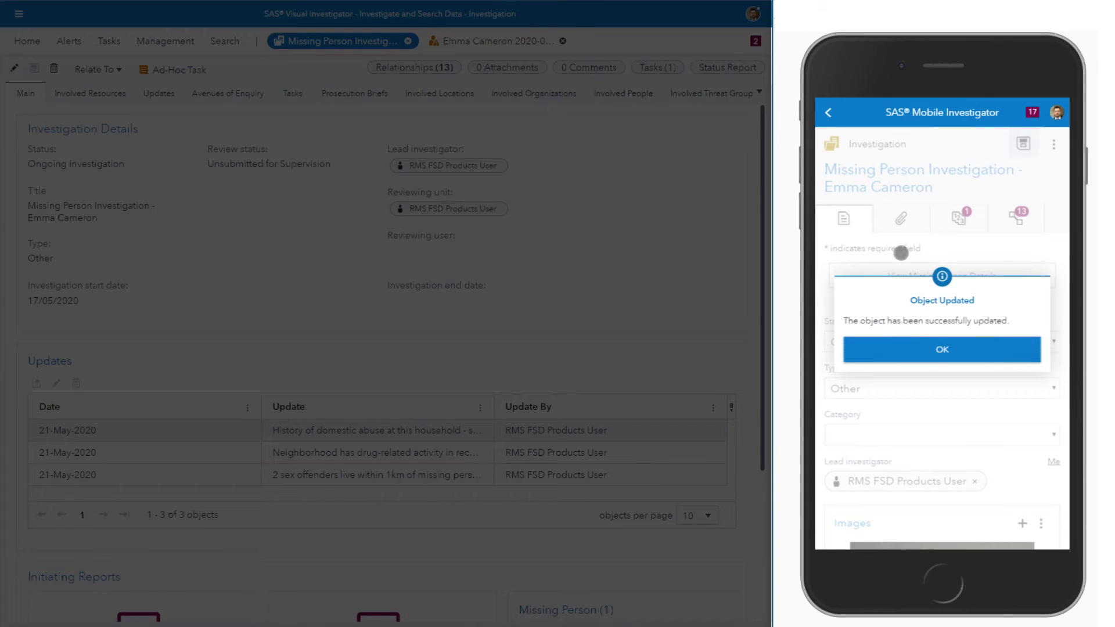
{"action": "left_click", "coordinate": [914, 358]}
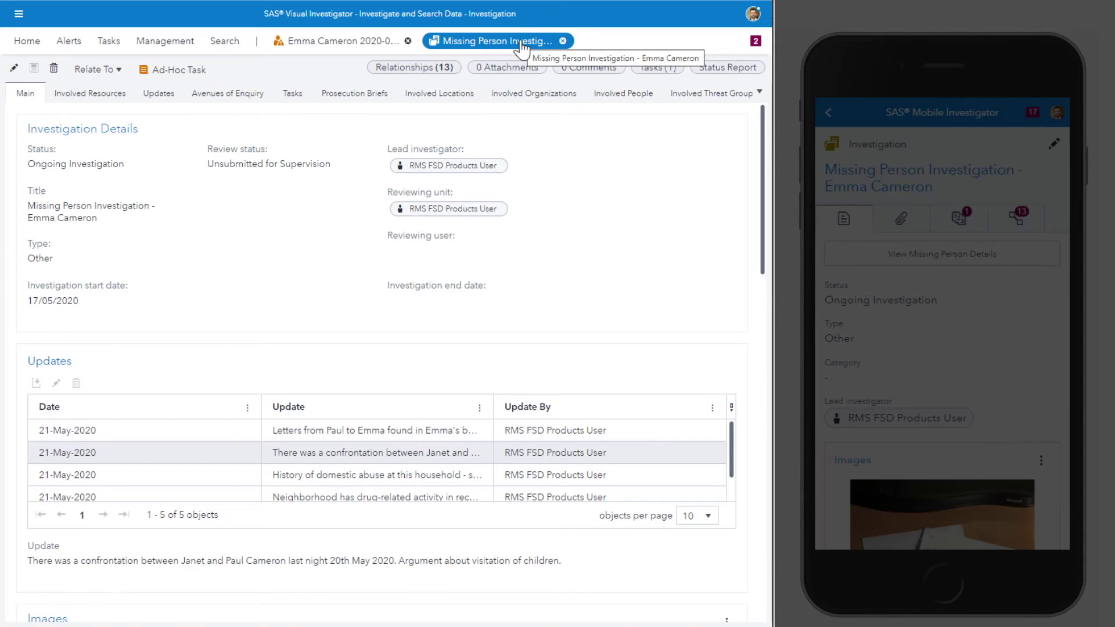
Step: Read the letters and confrontation updates and check the letters photo among the images
{"action": "left_click", "coordinate": [326, 436]}
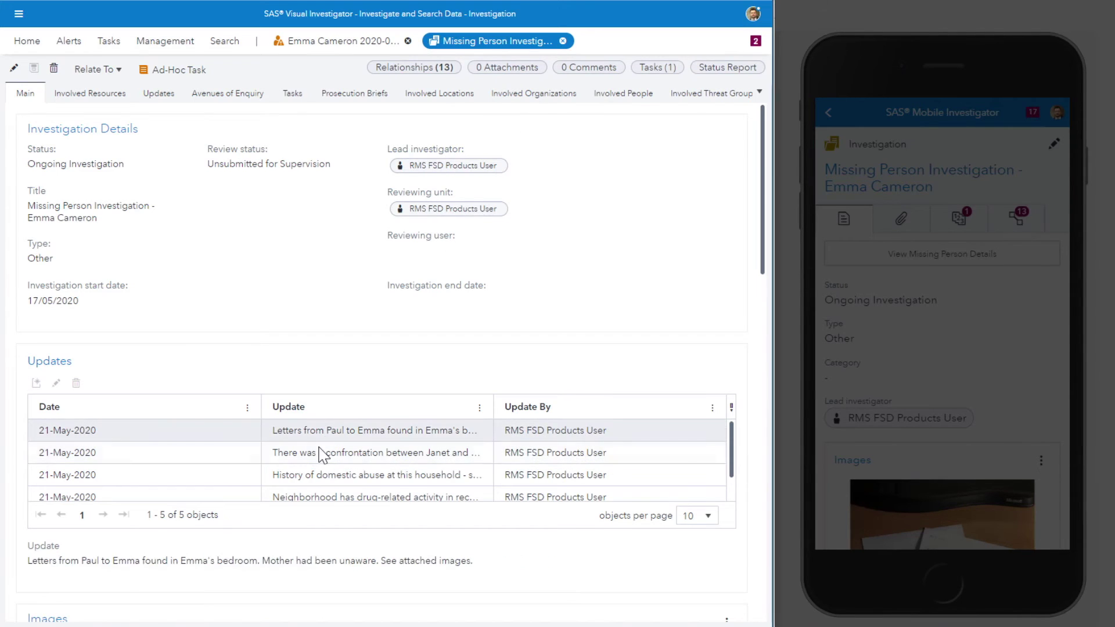
{"action": "left_click", "coordinate": [371, 461]}
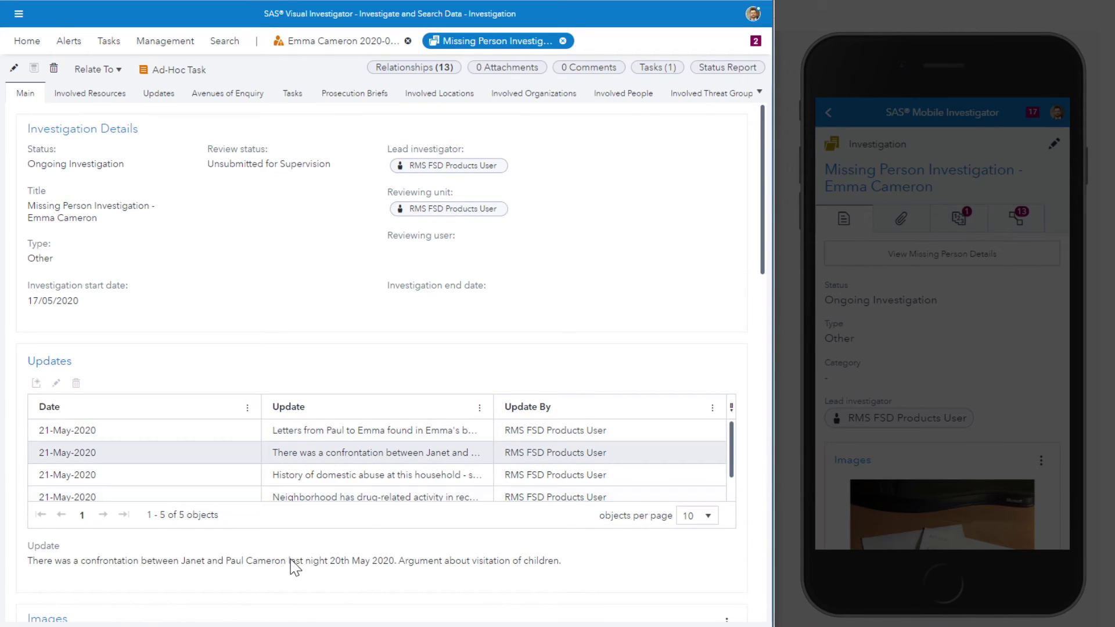
{"action": "scroll", "coordinate": [516, 325], "scroll_direction": "down", "scroll_amount": 5}
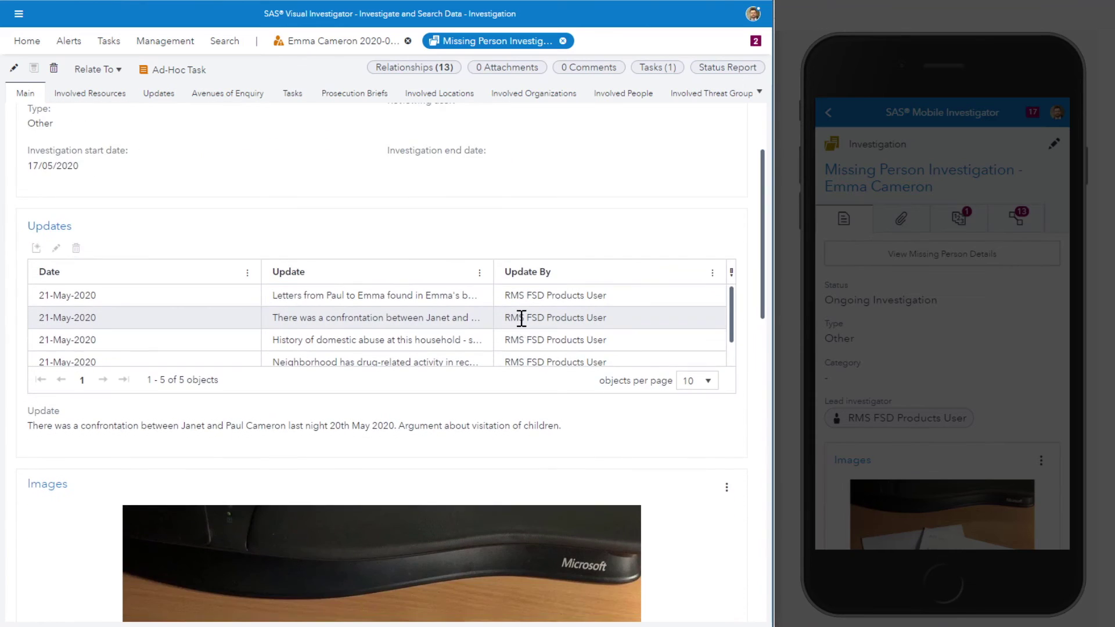
{"action": "scroll", "coordinate": [574, 318], "scroll_direction": "down", "scroll_amount": 5}
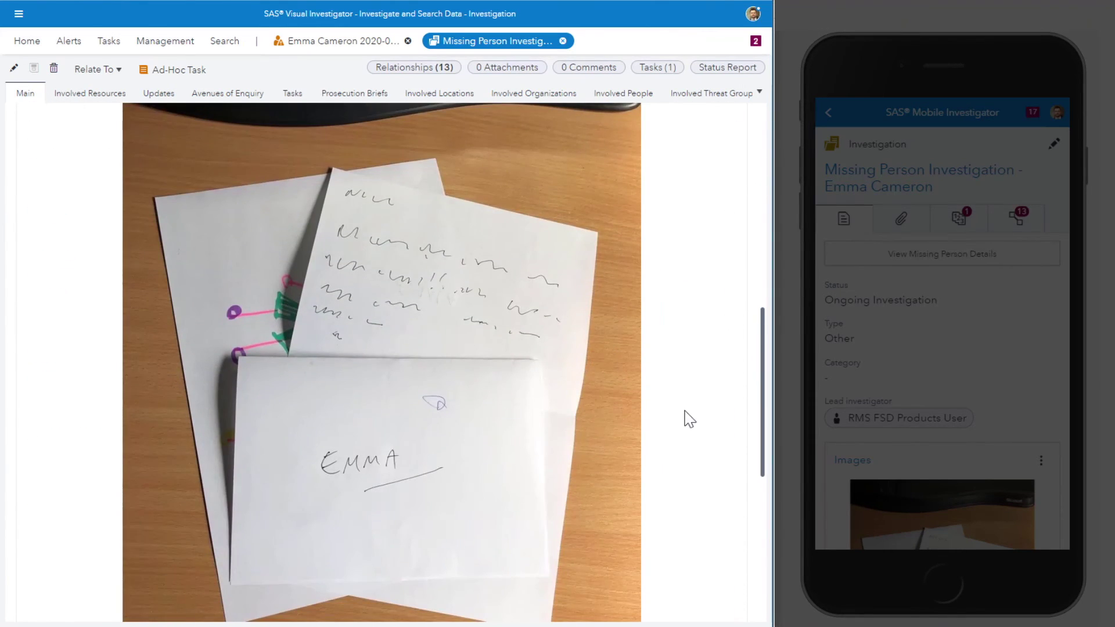
{"action": "scroll", "coordinate": [686, 428], "scroll_direction": "up", "scroll_amount": 10}
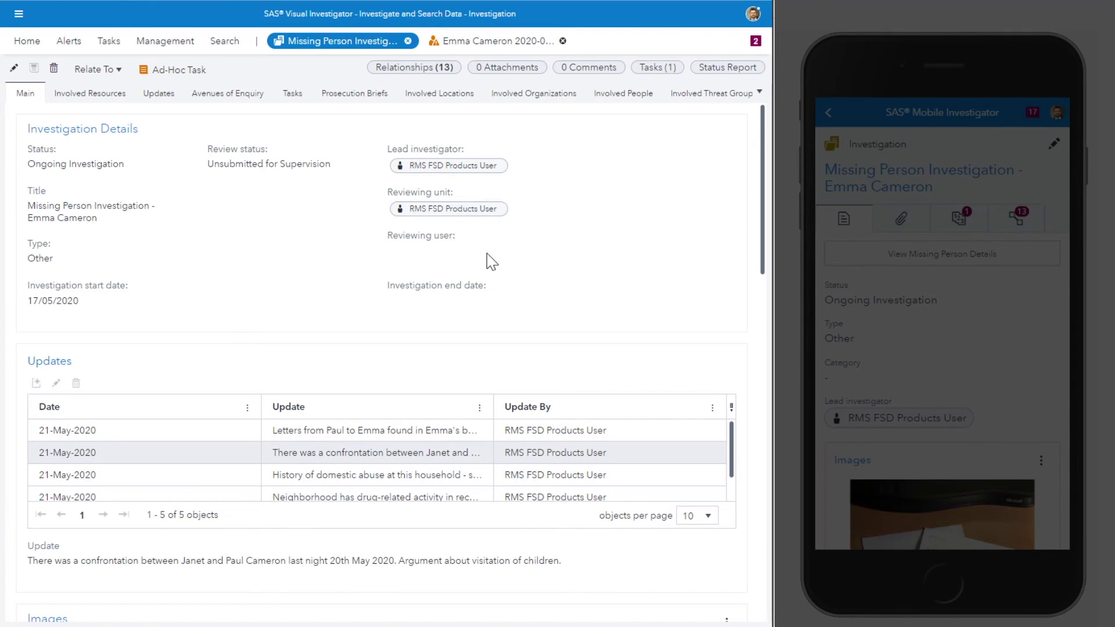
Step: Run a Person Search by first and last name and open the suspect's person record
{"action": "left_click", "coordinate": [30, 51]}
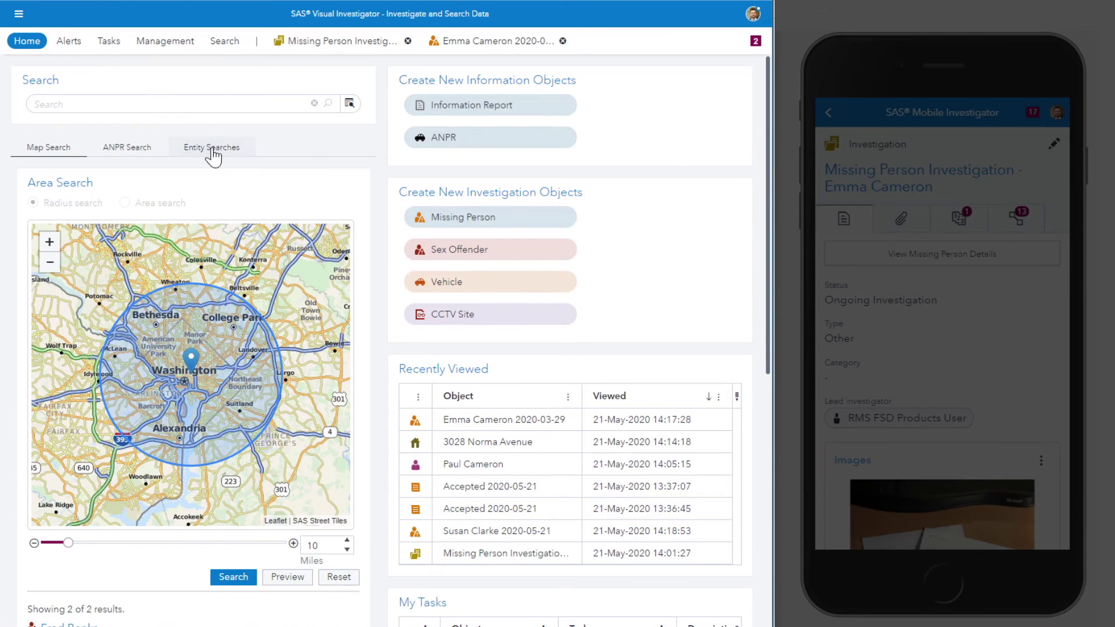
{"action": "left_click", "coordinate": [212, 147]}
{"action": "left_click", "coordinate": [255, 508]}
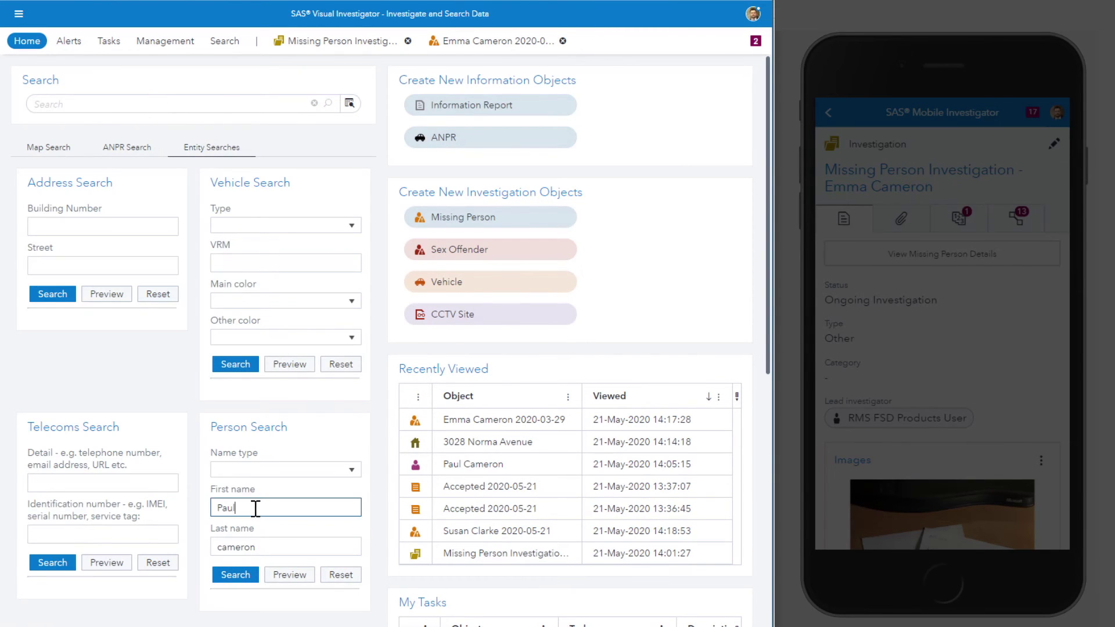
{"action": "left_click", "coordinate": [283, 551]}
{"action": "left_click", "coordinate": [244, 580]}
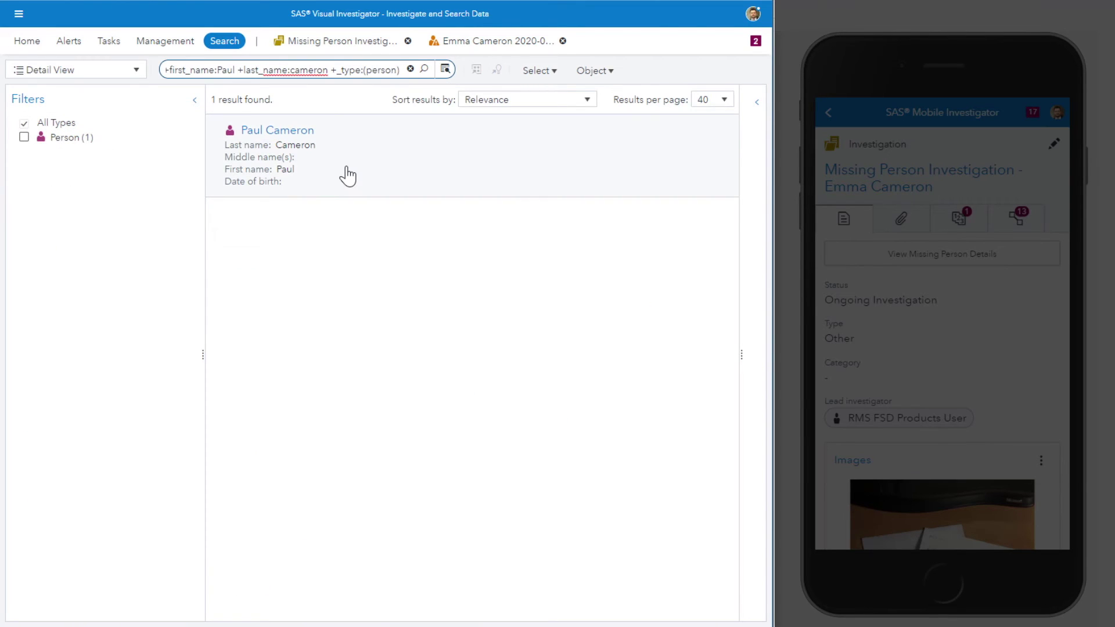
{"action": "double_click", "coordinate": [348, 175]}
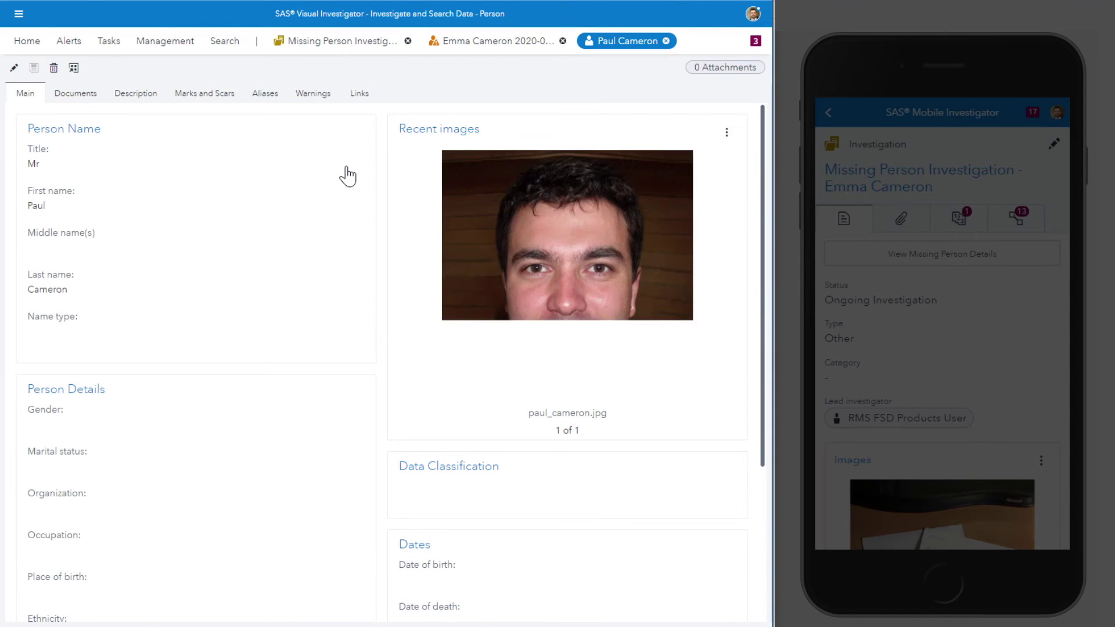
{"action": "left_click", "coordinate": [361, 100]}
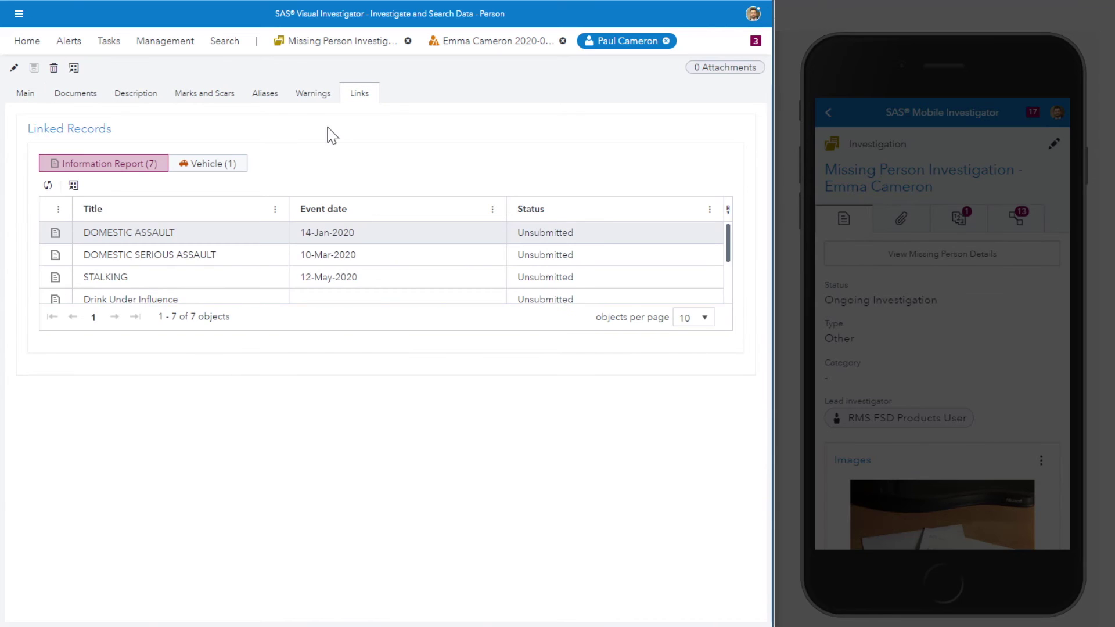
{"action": "left_click", "coordinate": [220, 168]}
{"action": "left_click", "coordinate": [225, 232]}
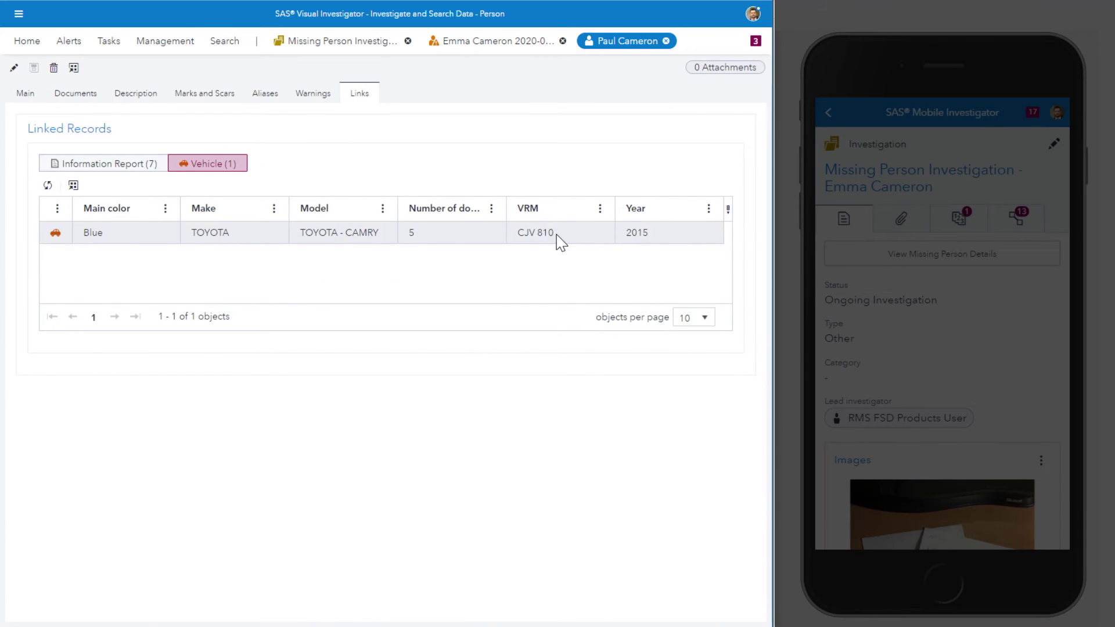
{"action": "left_click_drag", "start_coordinate": [556, 235], "coordinate": [523, 234]}
{"action": "left_click", "coordinate": [28, 43]}
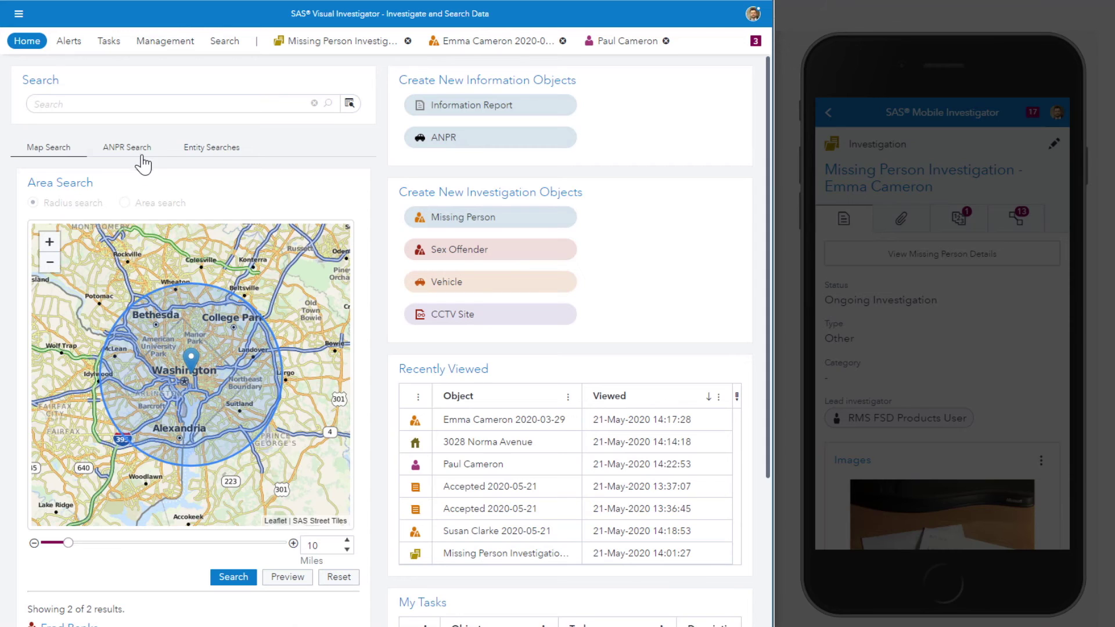
{"action": "left_click", "coordinate": [142, 157]}
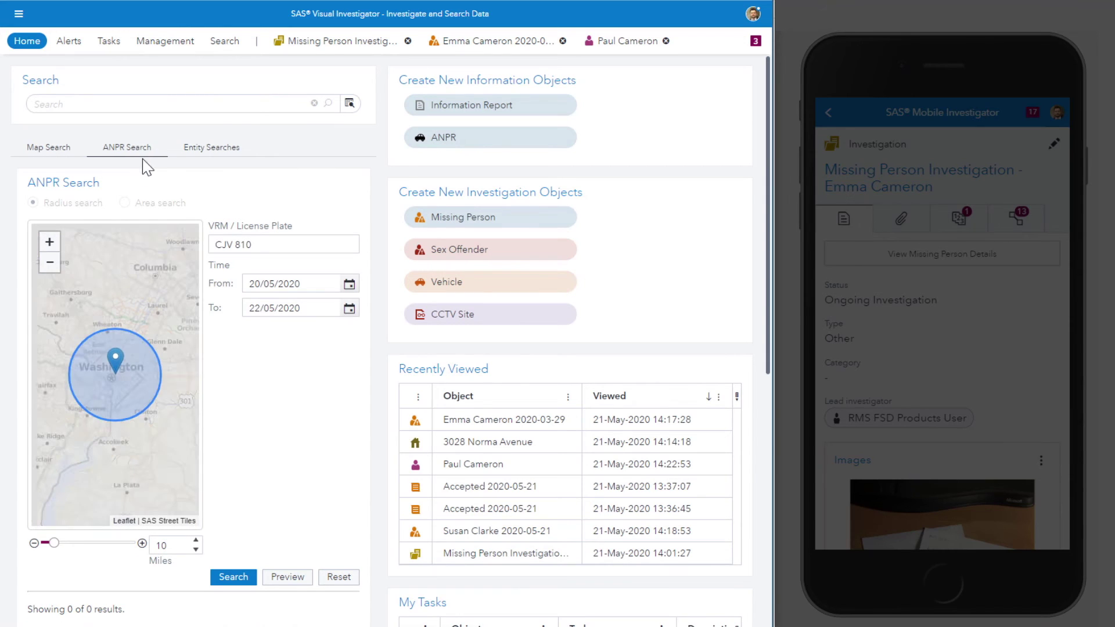
{"action": "left_click", "coordinate": [264, 249]}
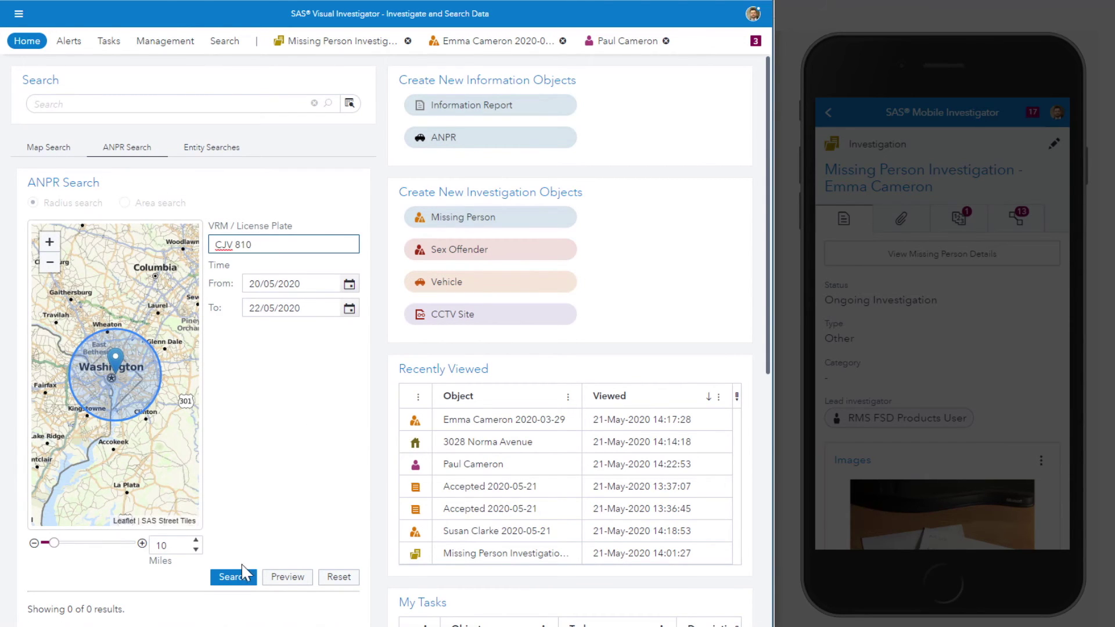
{"action": "left_click", "coordinate": [220, 578]}
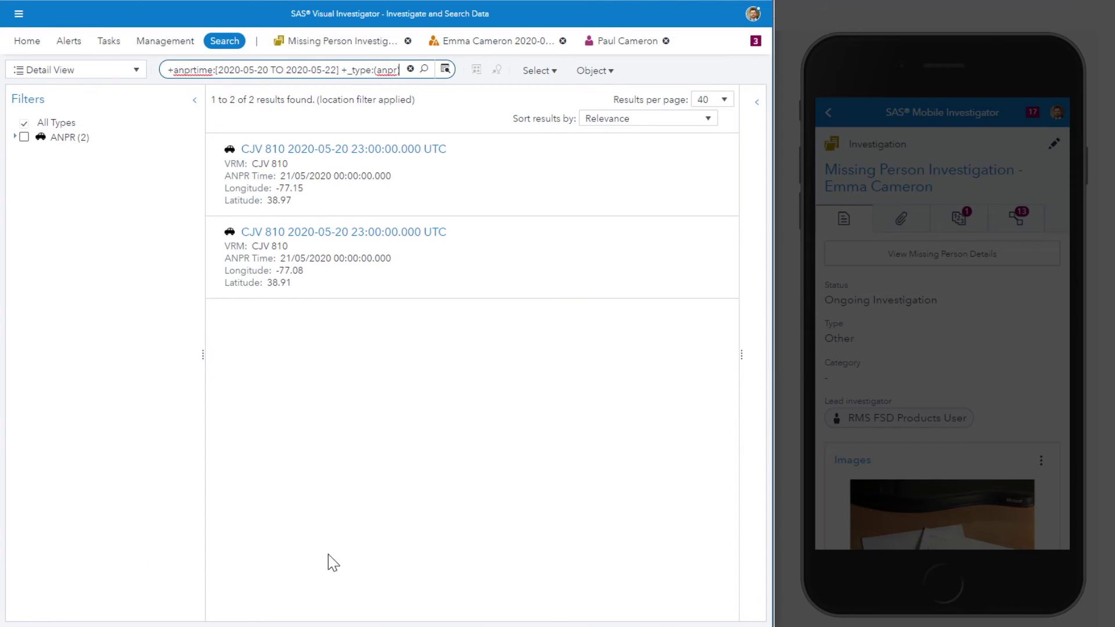
{"action": "left_click", "coordinate": [79, 69]}
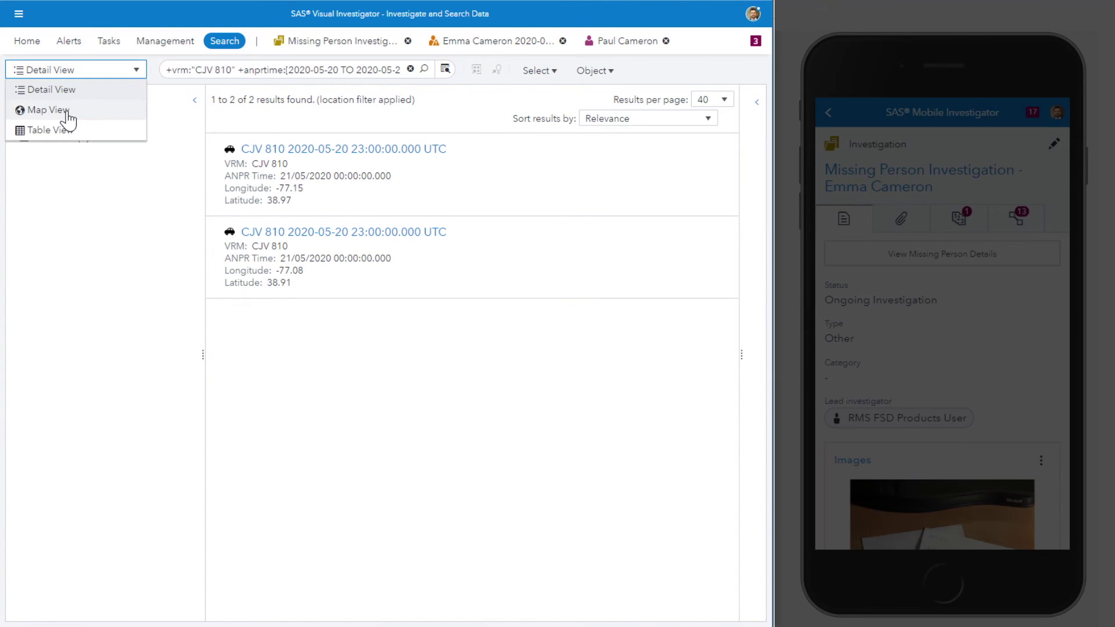
{"action": "left_click", "coordinate": [48, 110]}
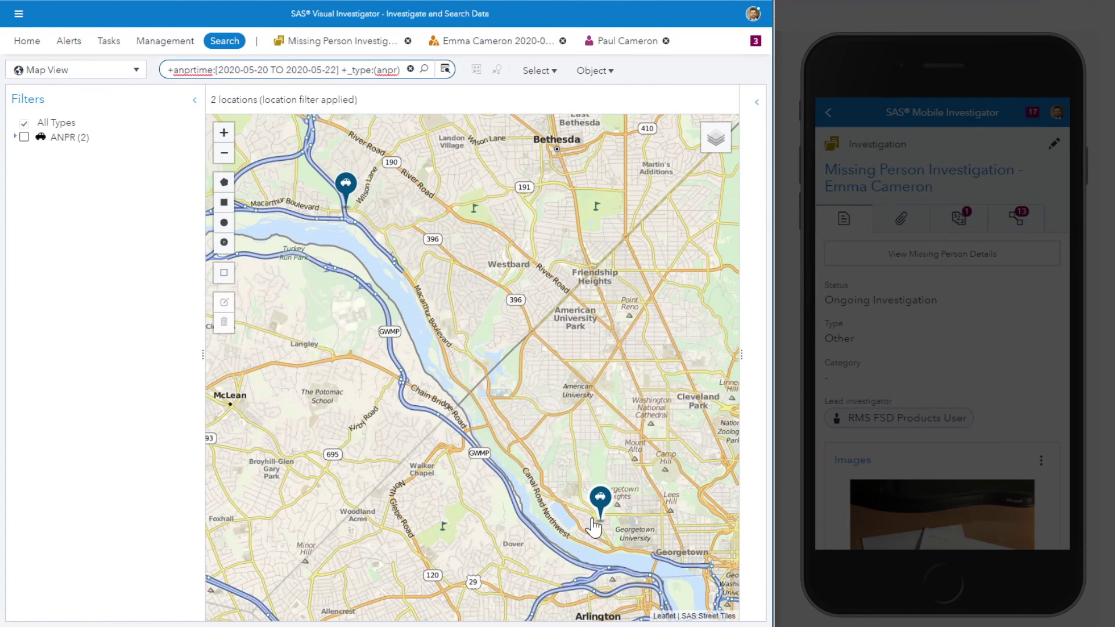
{"action": "left_click", "coordinate": [595, 522]}
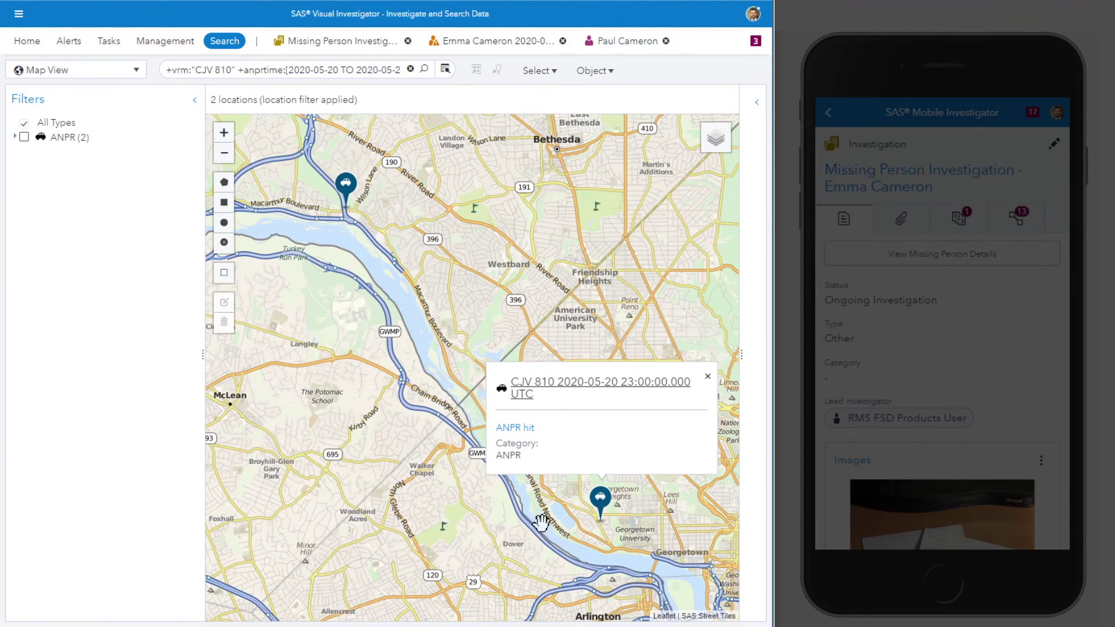
{"action": "left_click", "coordinate": [707, 376]}
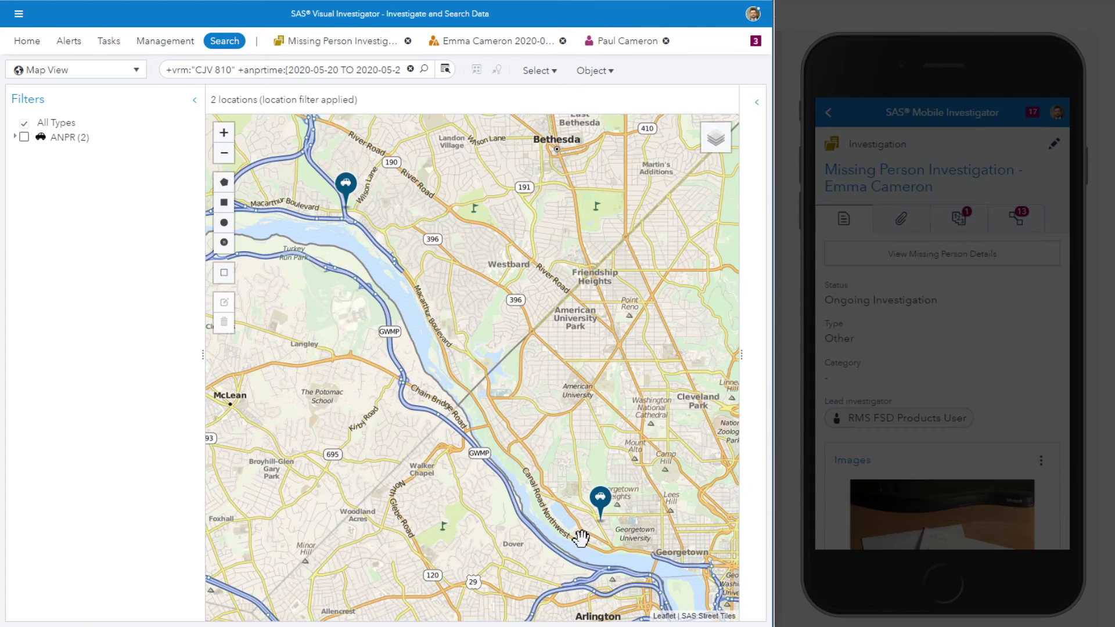
Step: Place a 5km radius search circle around the Georgetown sighting
{"action": "scroll", "coordinate": [581, 538], "scroll_direction": "up", "scroll_amount": 5}
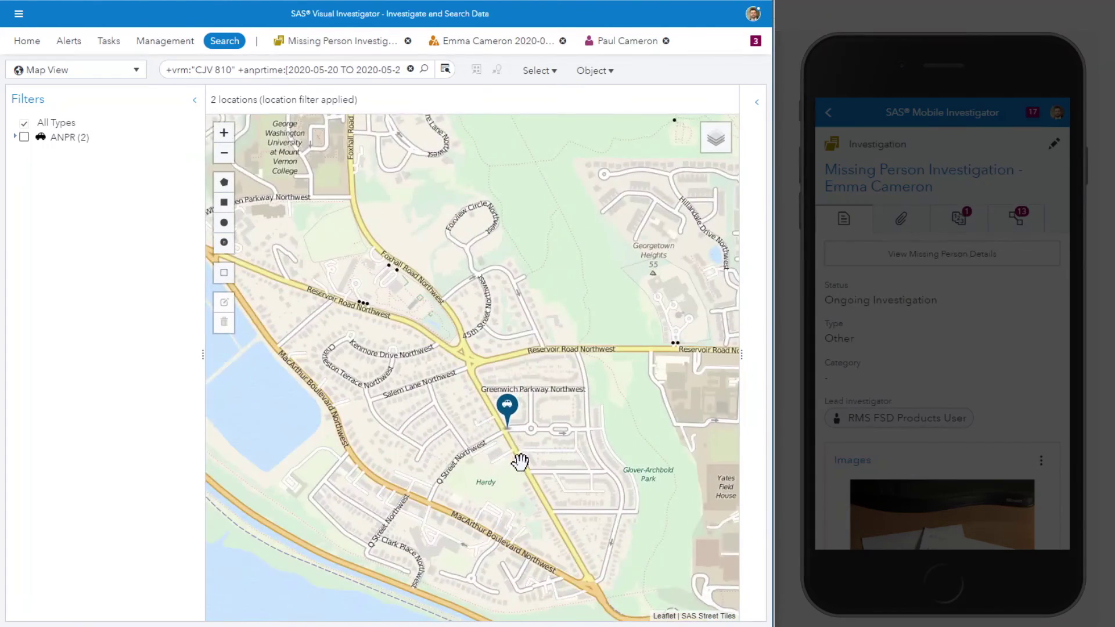
{"action": "left_click_drag", "start_coordinate": [520, 462], "coordinate": [512, 390]}
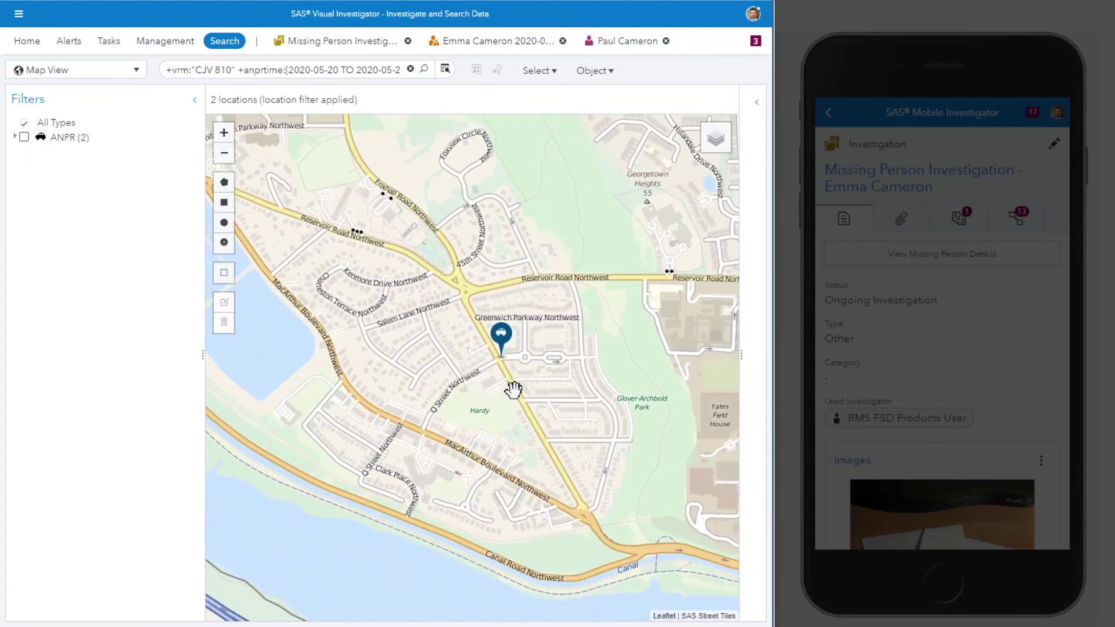
{"action": "left_click", "coordinate": [228, 244]}
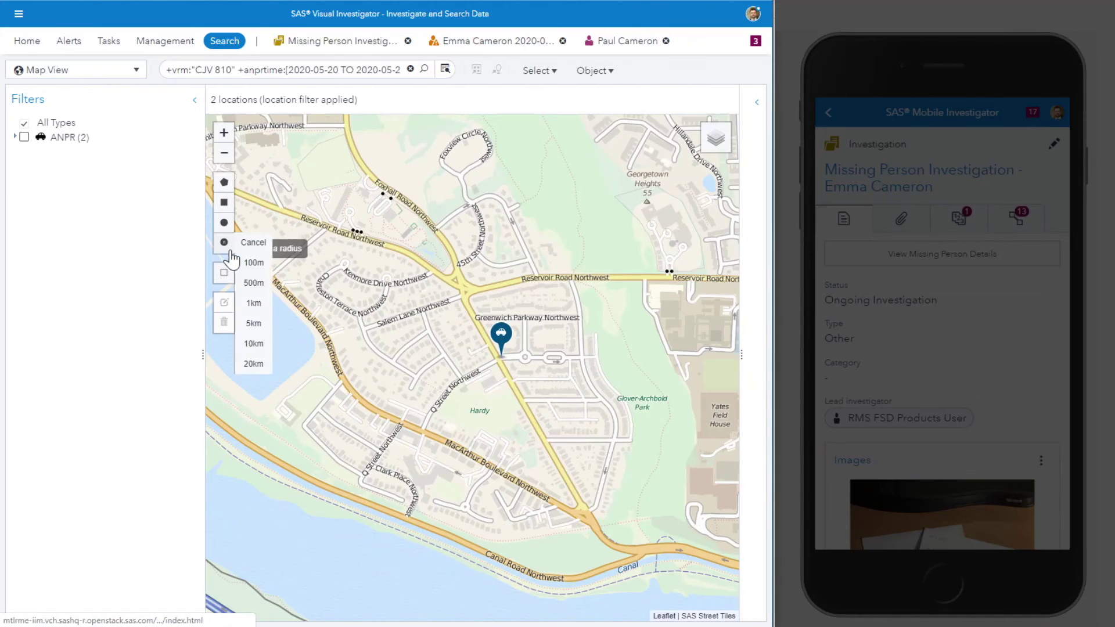
{"action": "left_click", "coordinate": [253, 323]}
{"action": "left_click", "coordinate": [500, 359]}
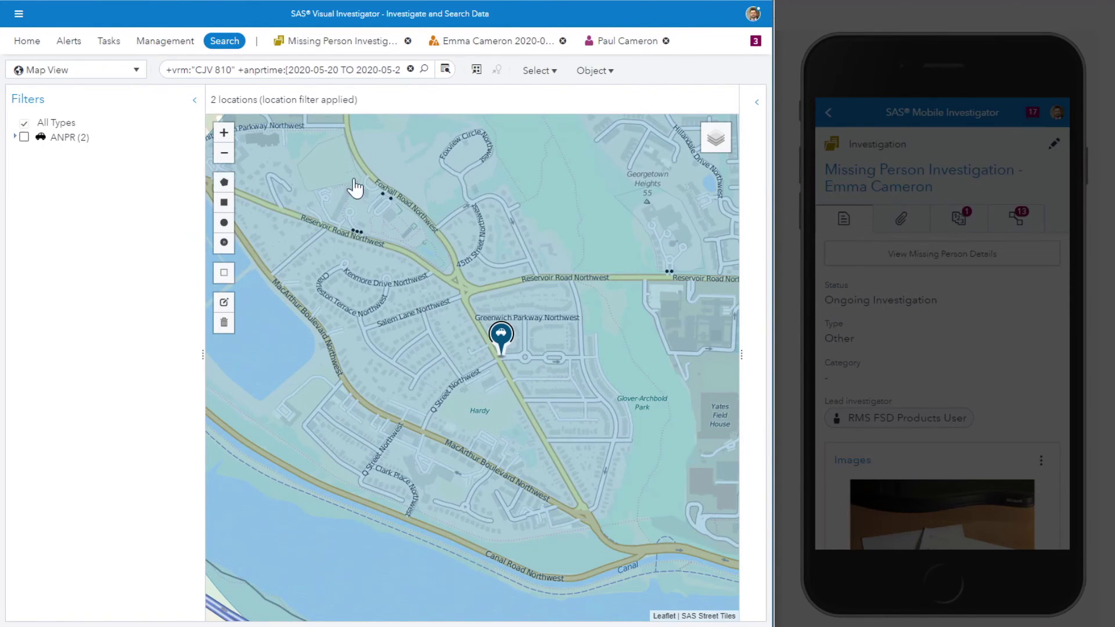
{"action": "scroll", "coordinate": [465, 426], "scroll_direction": "down", "scroll_amount": 2}
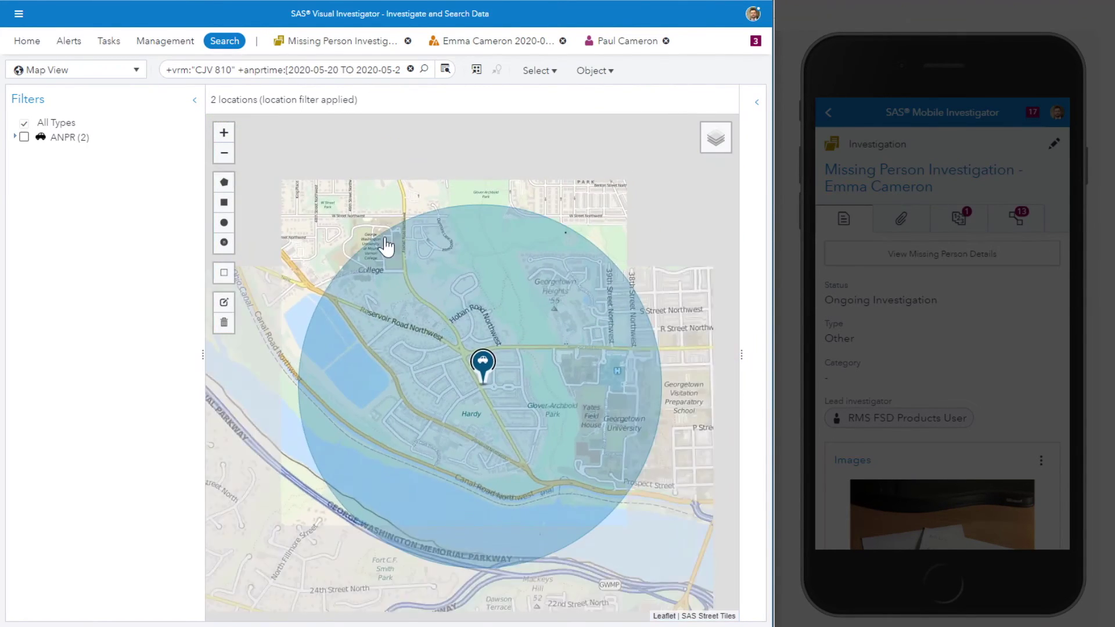
Step: Rerun the map search with * and show only Location items plus ANPR hits
{"action": "left_click", "coordinate": [353, 69]}
{"action": "key", "text": "ctrl+a"}
{"action": "type", "text": "*"}
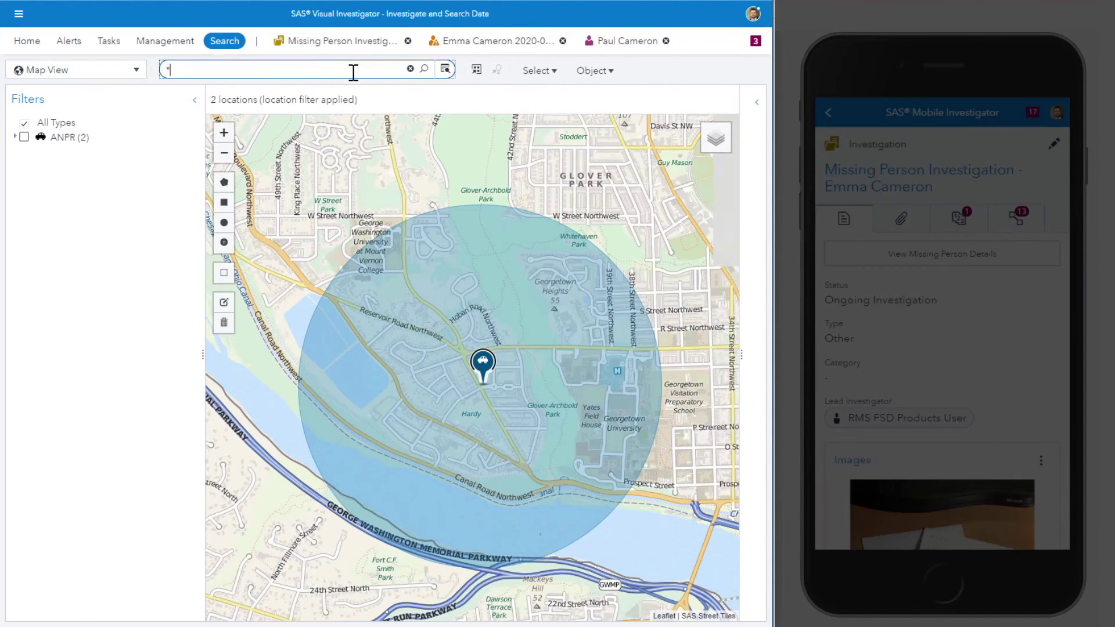
{"action": "key", "text": "Return"}
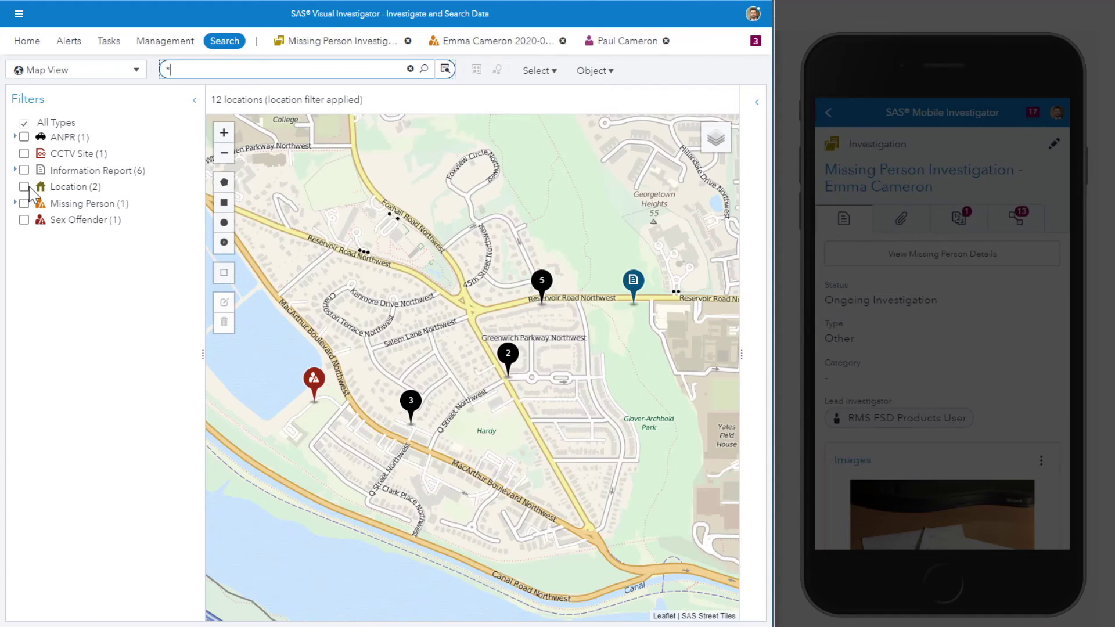
{"action": "left_click", "coordinate": [24, 187]}
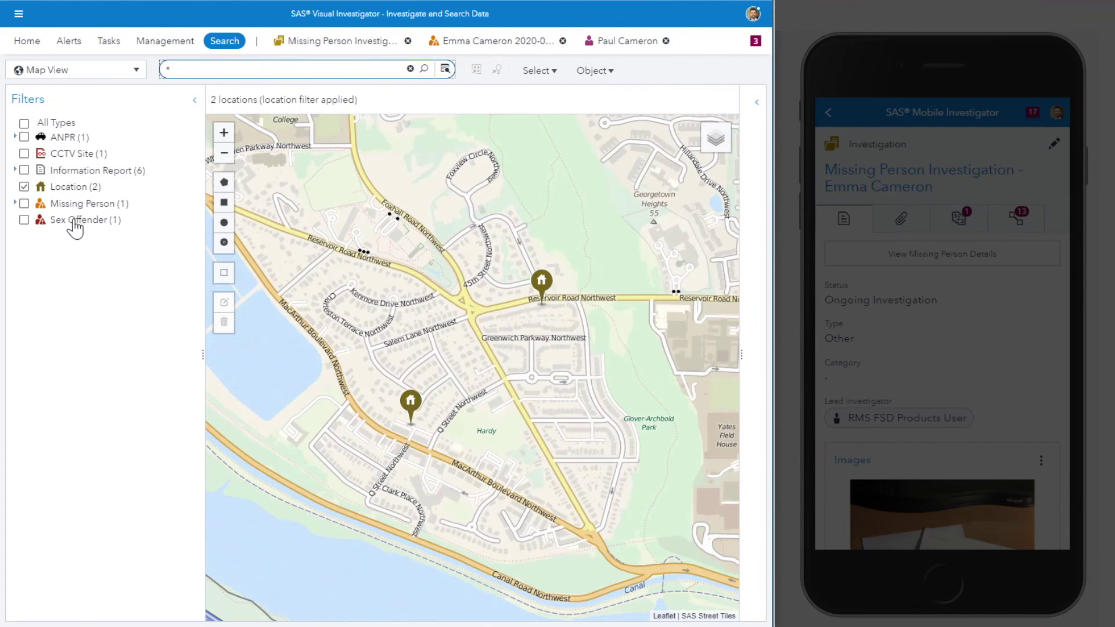
{"action": "left_click", "coordinate": [73, 138]}
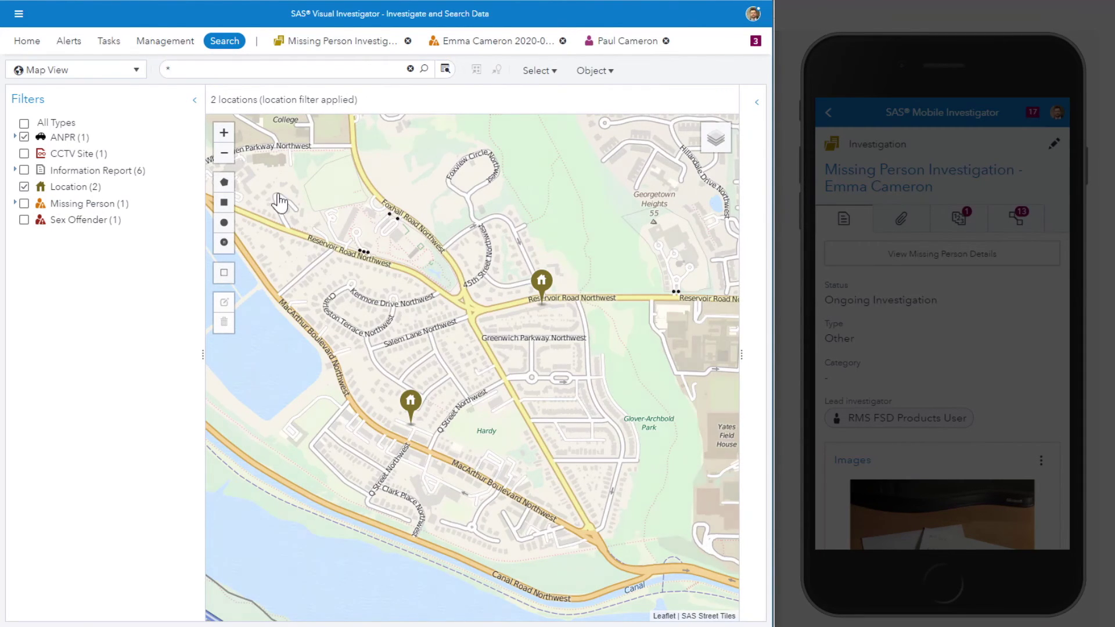
{"action": "left_click", "coordinate": [412, 414]}
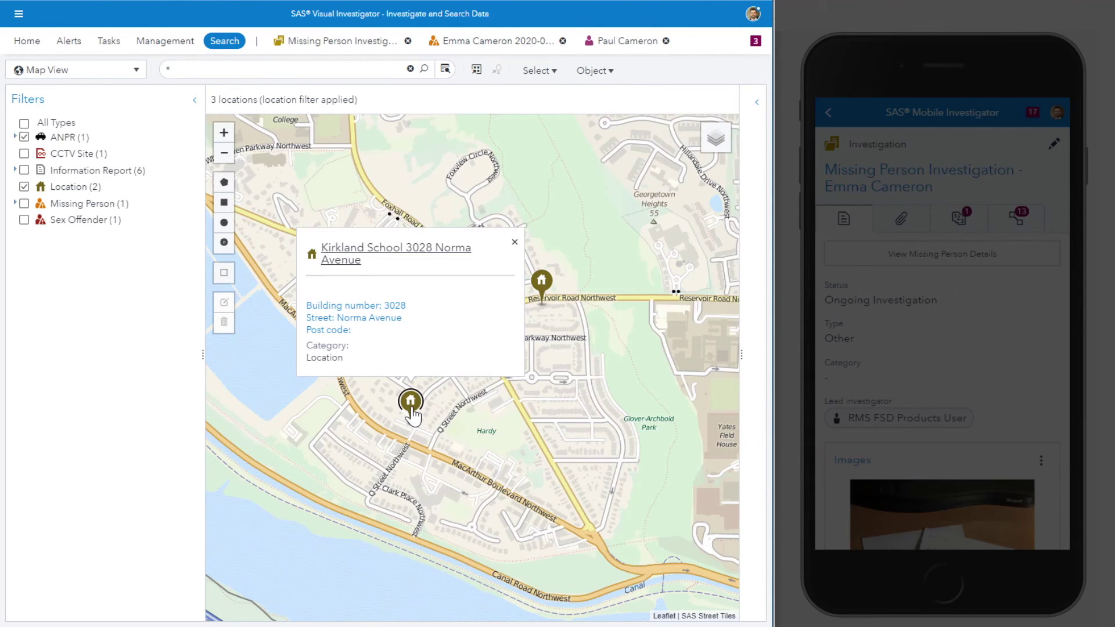
{"action": "left_click", "coordinate": [543, 281]}
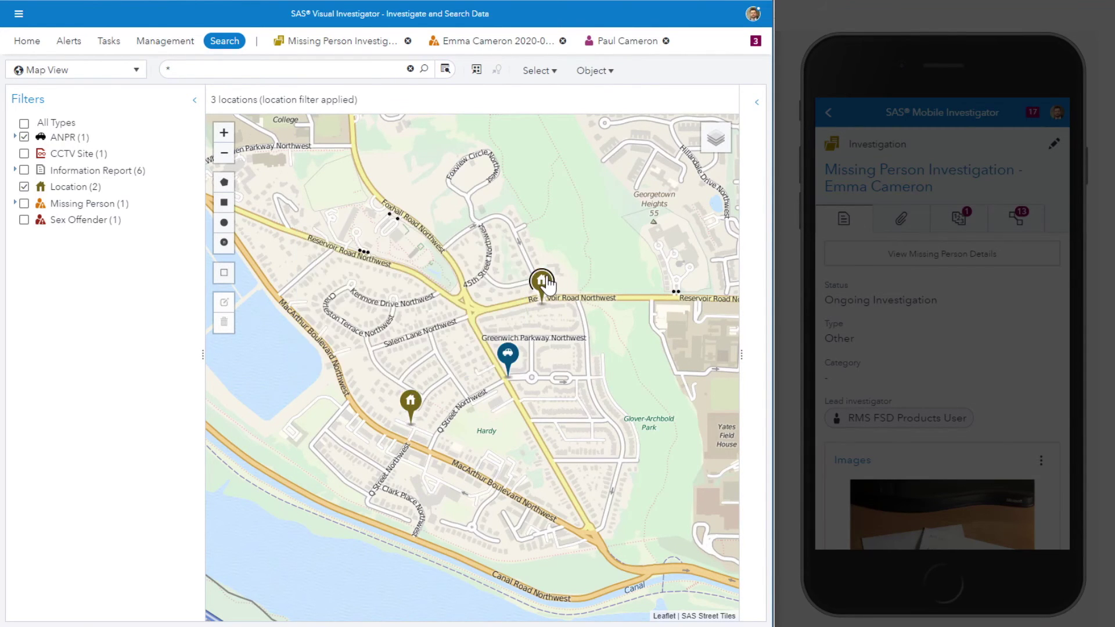
{"action": "left_click", "coordinate": [509, 359]}
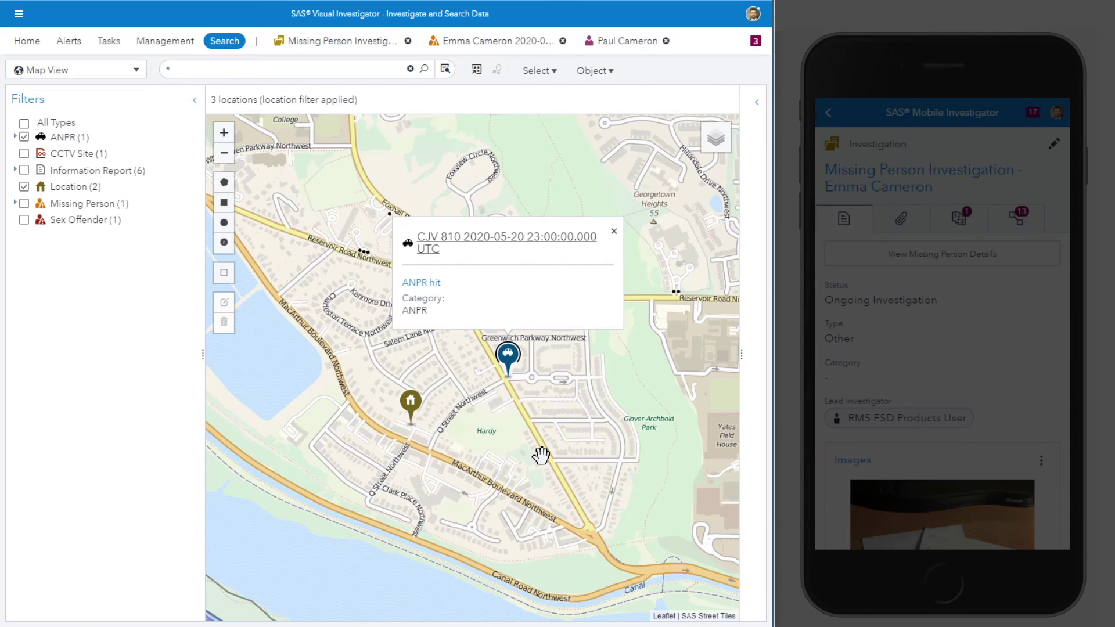
{"action": "left_click", "coordinate": [539, 415]}
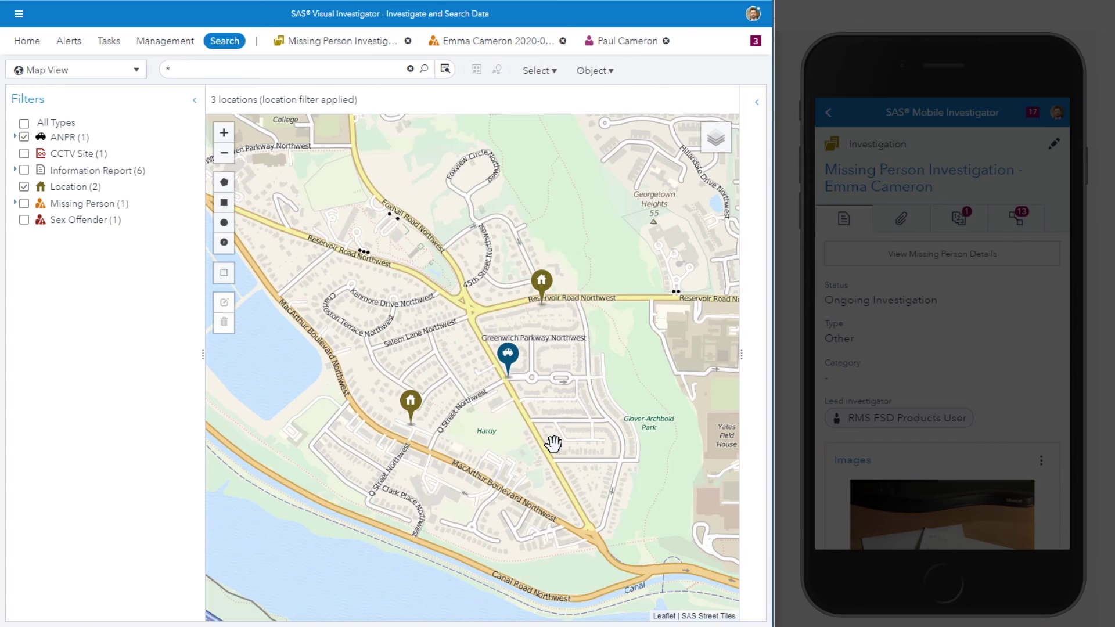
{"action": "scroll", "coordinate": [554, 442], "scroll_direction": "up", "scroll_amount": 1}
{"action": "left_click_drag", "start_coordinate": [458, 440], "coordinate": [537, 506]}
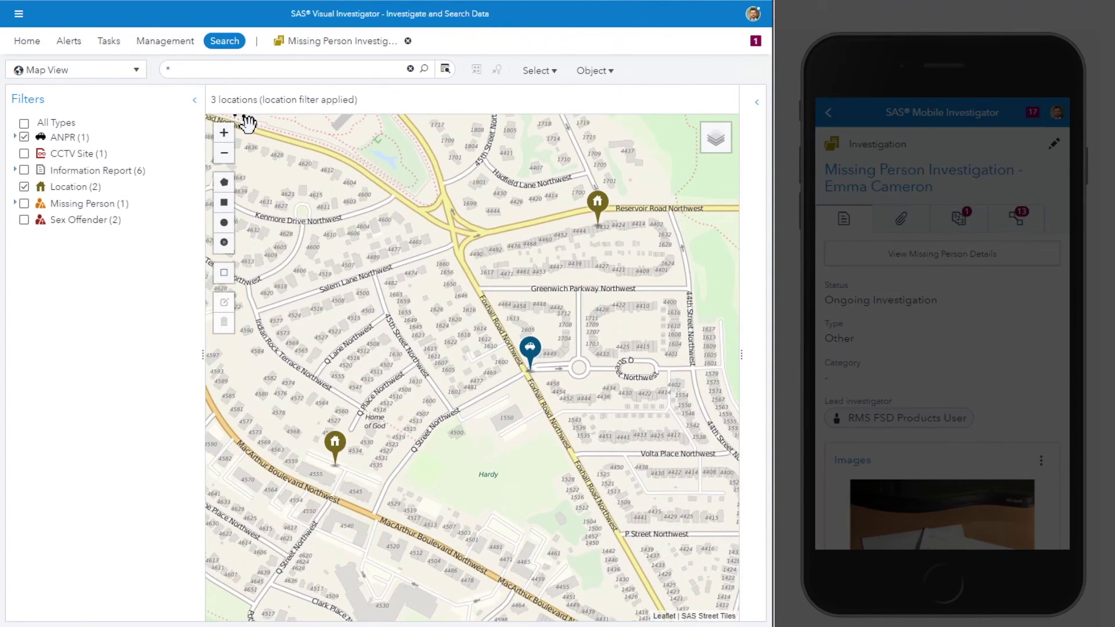
{"action": "left_click_drag", "start_coordinate": [249, 124], "coordinate": [700, 559]}
Step: Upload anpr.png to the Missing Person investigation's Images section
{"action": "left_click", "coordinate": [337, 47]}
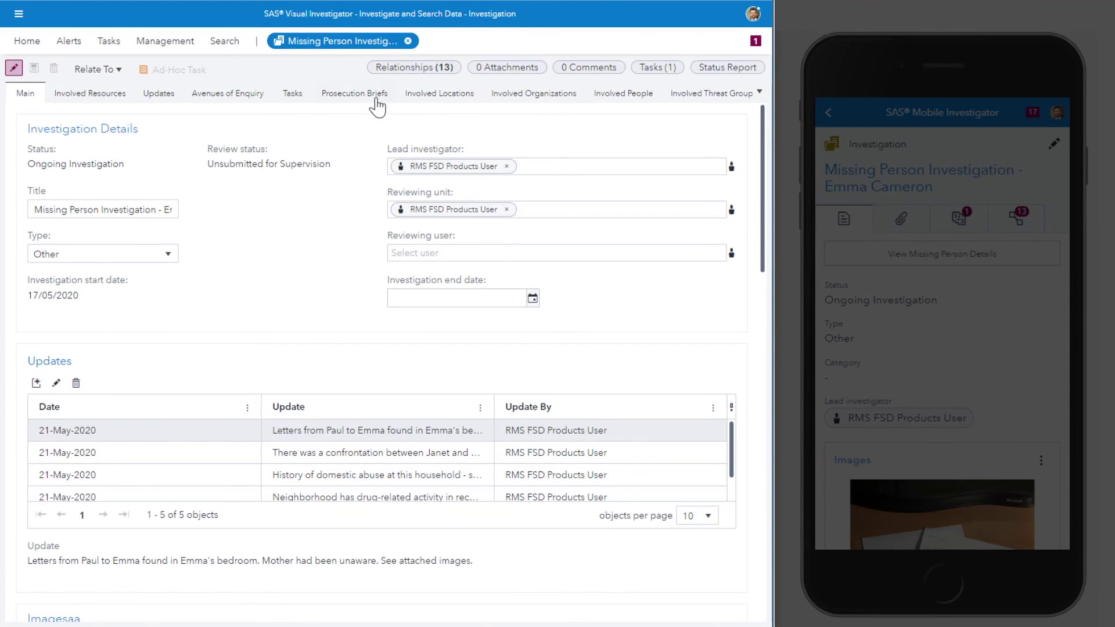
{"action": "scroll", "coordinate": [386, 186], "scroll_direction": "down", "scroll_amount": 6}
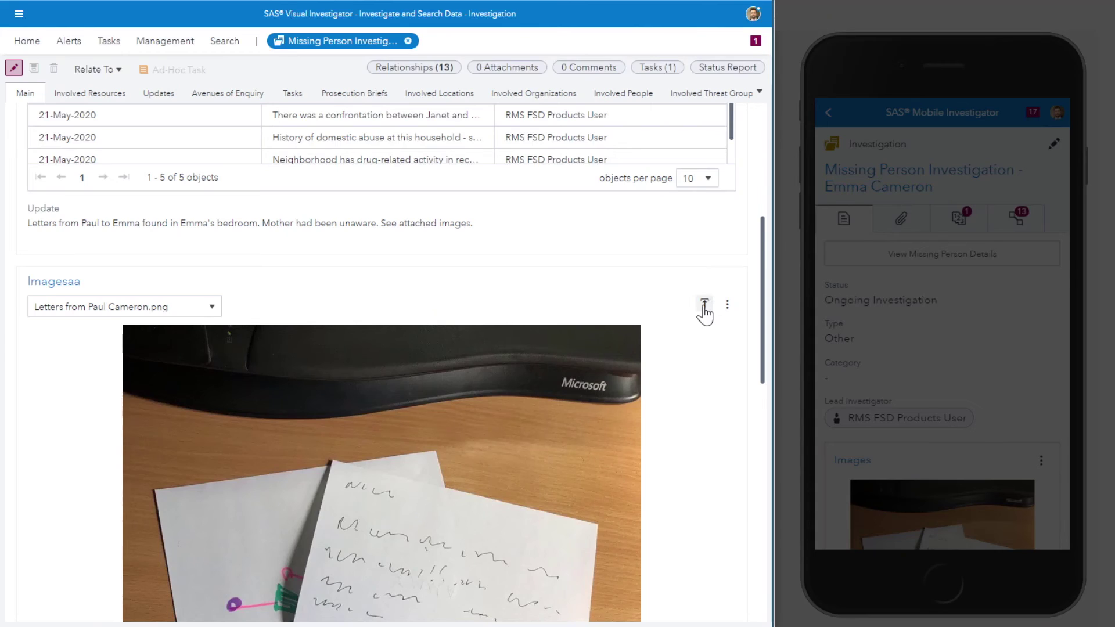
{"action": "left_click", "coordinate": [704, 304]}
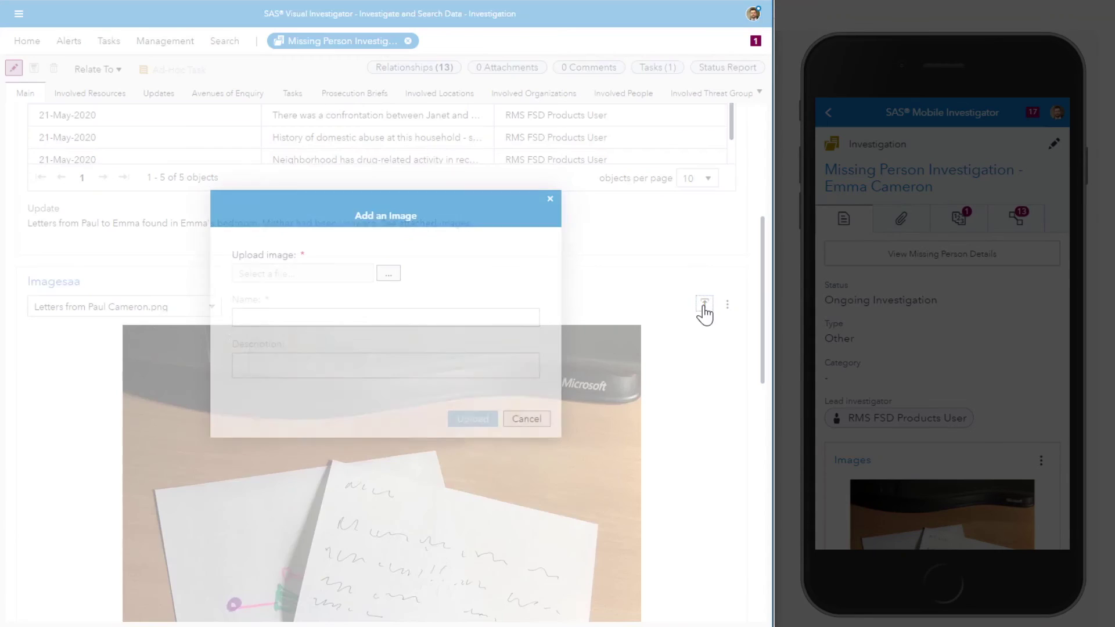
{"action": "left_click", "coordinate": [387, 274]}
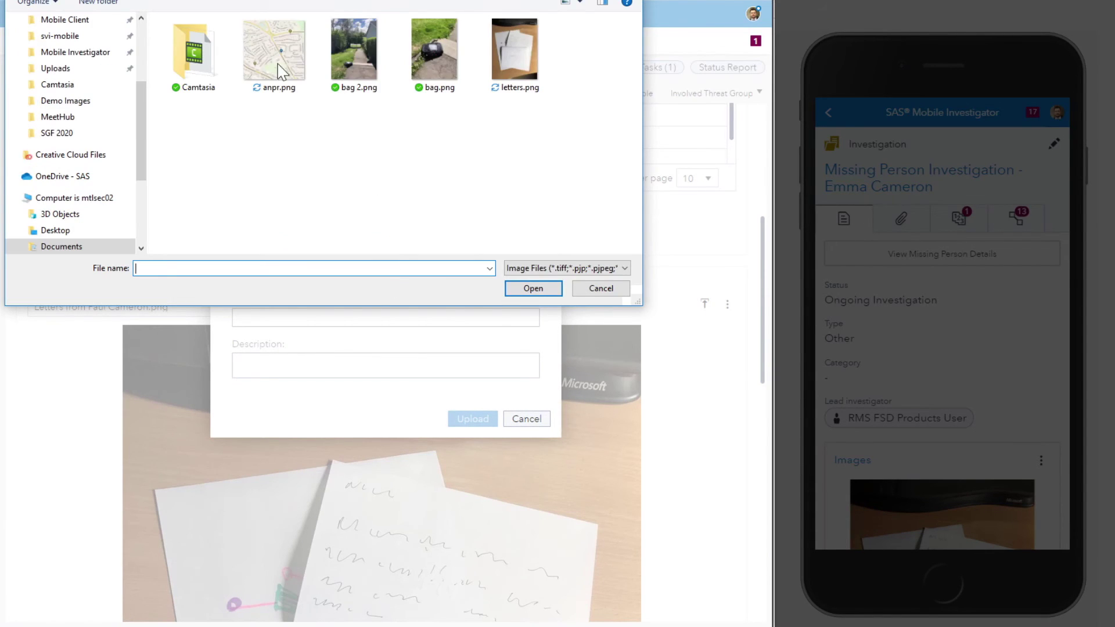
{"action": "left_click", "coordinate": [270, 50]}
{"action": "double_click", "coordinate": [270, 50]}
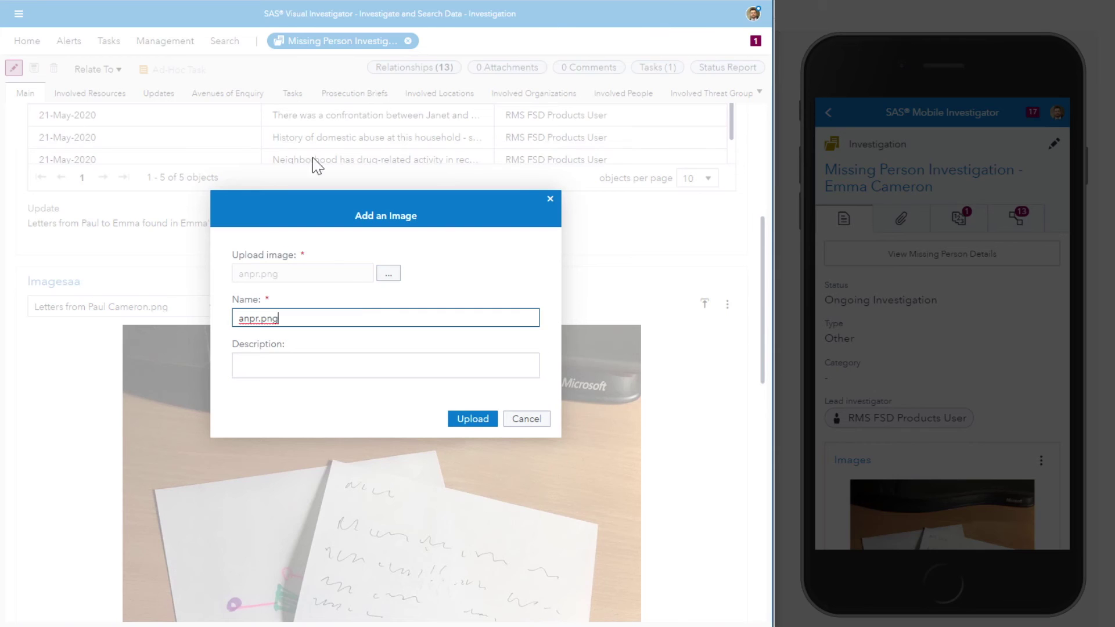
{"action": "left_click", "coordinate": [470, 418]}
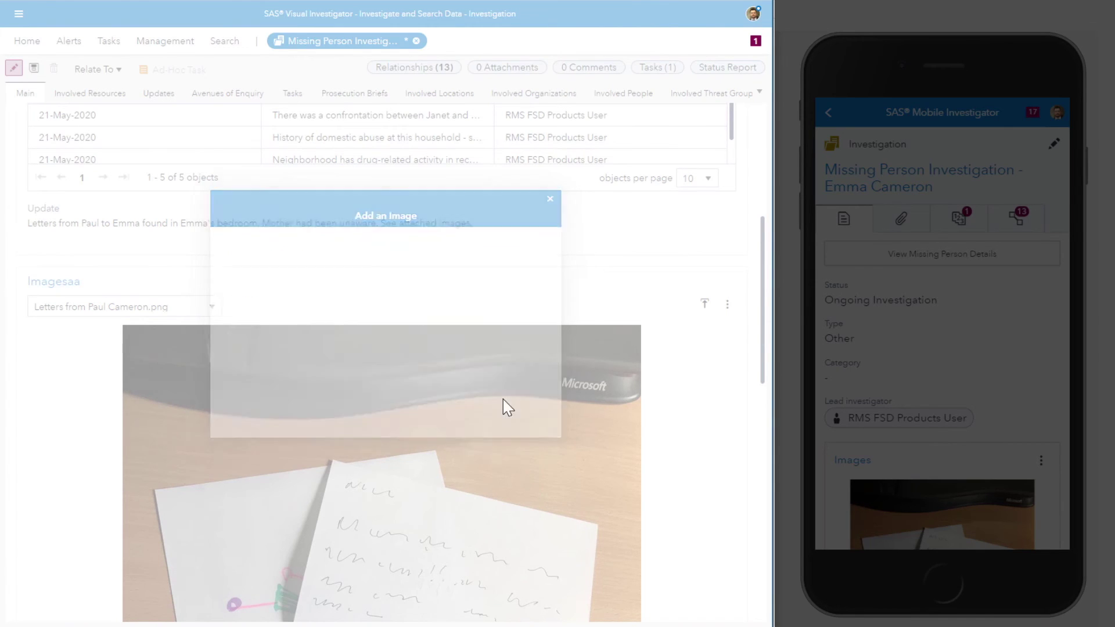
Step: Create an annotated copy of the anpr.png image in the Image Editor
{"action": "scroll", "coordinate": [702, 274], "scroll_direction": "down", "scroll_amount": 2}
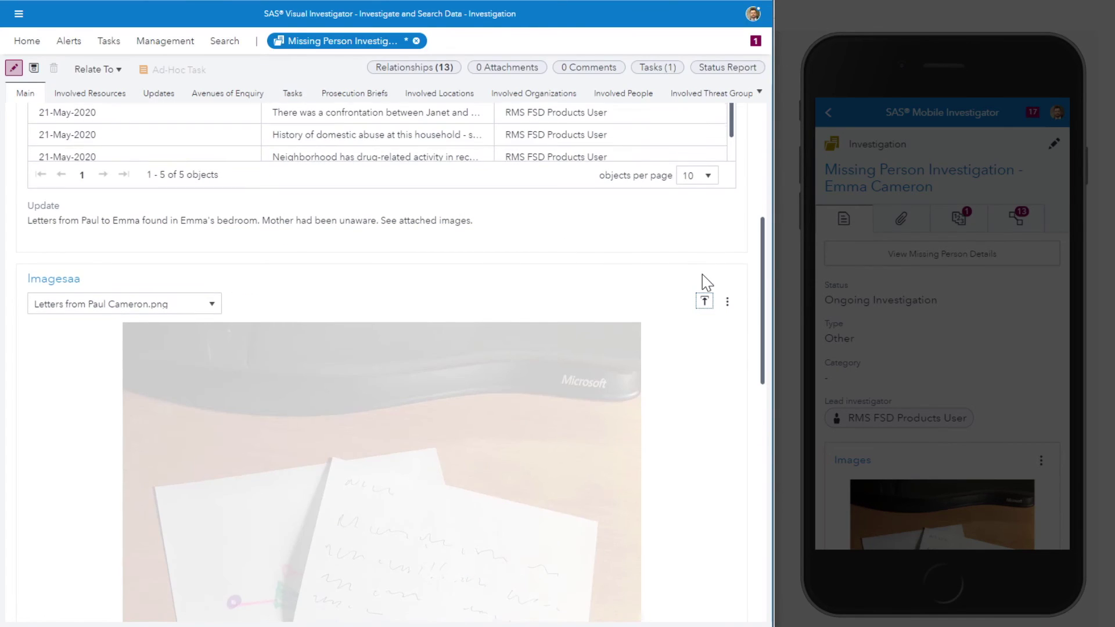
{"action": "scroll", "coordinate": [704, 279], "scroll_direction": "down", "scroll_amount": 4}
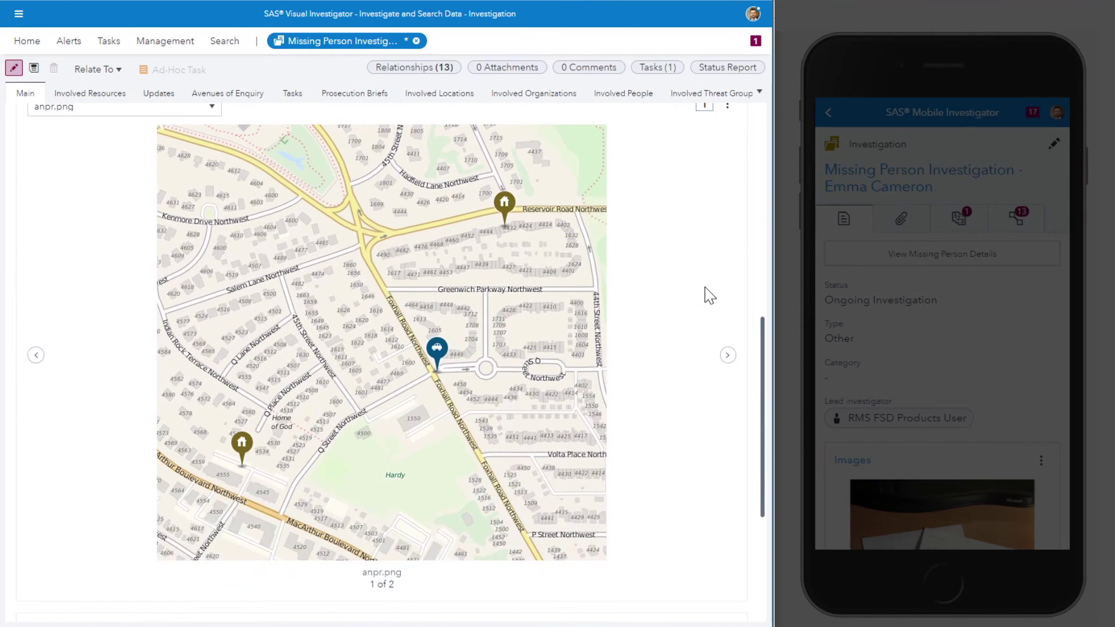
{"action": "scroll", "coordinate": [709, 246], "scroll_direction": "up", "scroll_amount": 2}
{"action": "left_click", "coordinate": [727, 169]}
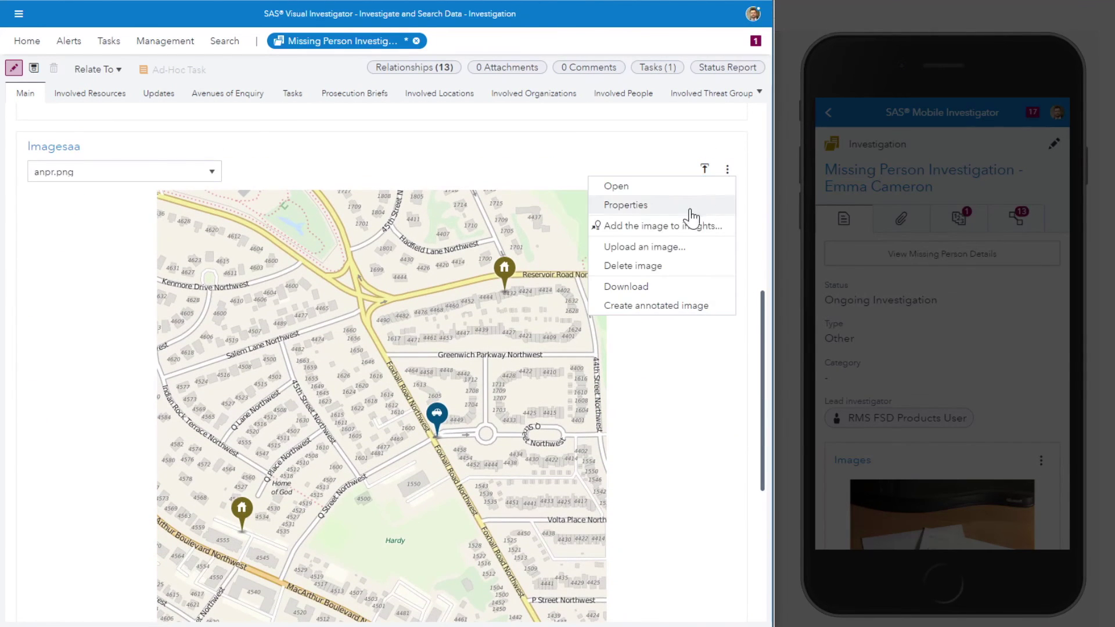
{"action": "left_click", "coordinate": [650, 307]}
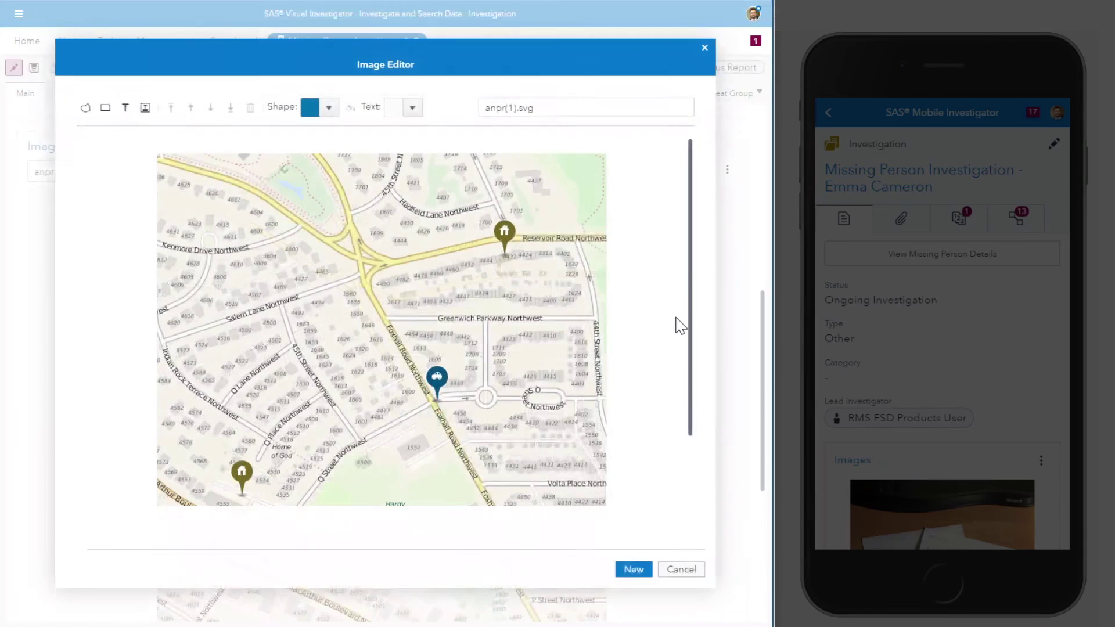
Step: Draw a freehand school-to-home route past the ANPR hit, naming it 'Route from School to Home - with ANPR hit'
{"action": "left_click", "coordinate": [85, 108]}
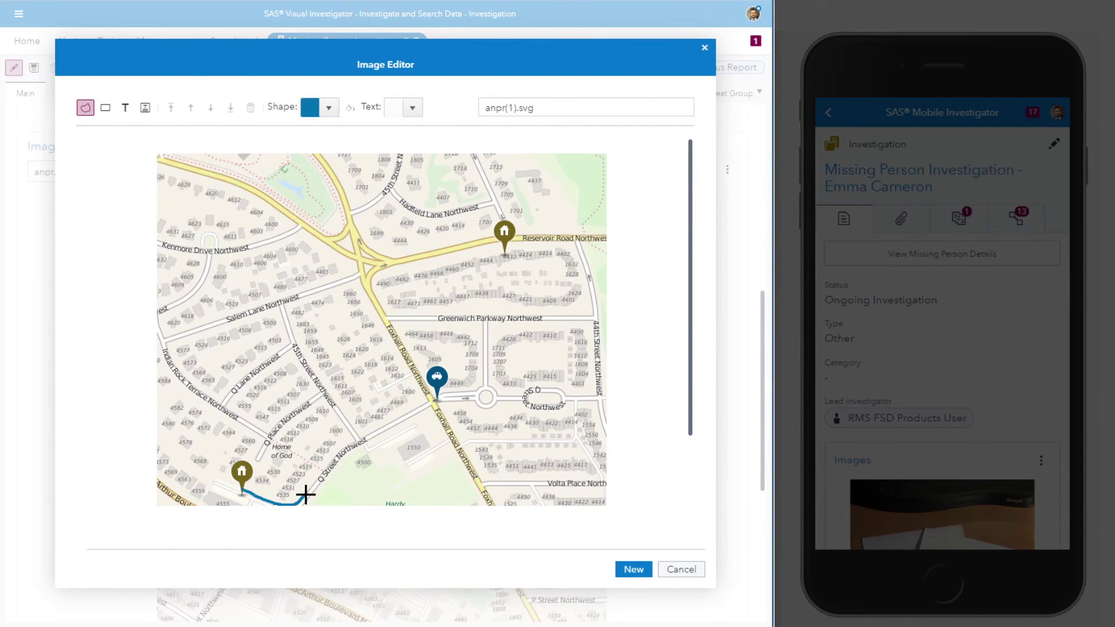
{"action": "mouse_move", "coordinate": [305, 495]}
{"action": "left_mouse_down"}
{"action": "mouse_move", "coordinate": [360, 440]}
{"action": "mouse_move", "coordinate": [430, 402]}
{"action": "mouse_move", "coordinate": [369, 281]}
{"action": "mouse_move", "coordinate": [410, 255]}
{"action": "mouse_move", "coordinate": [503, 240]}
{"action": "left_mouse_up"}
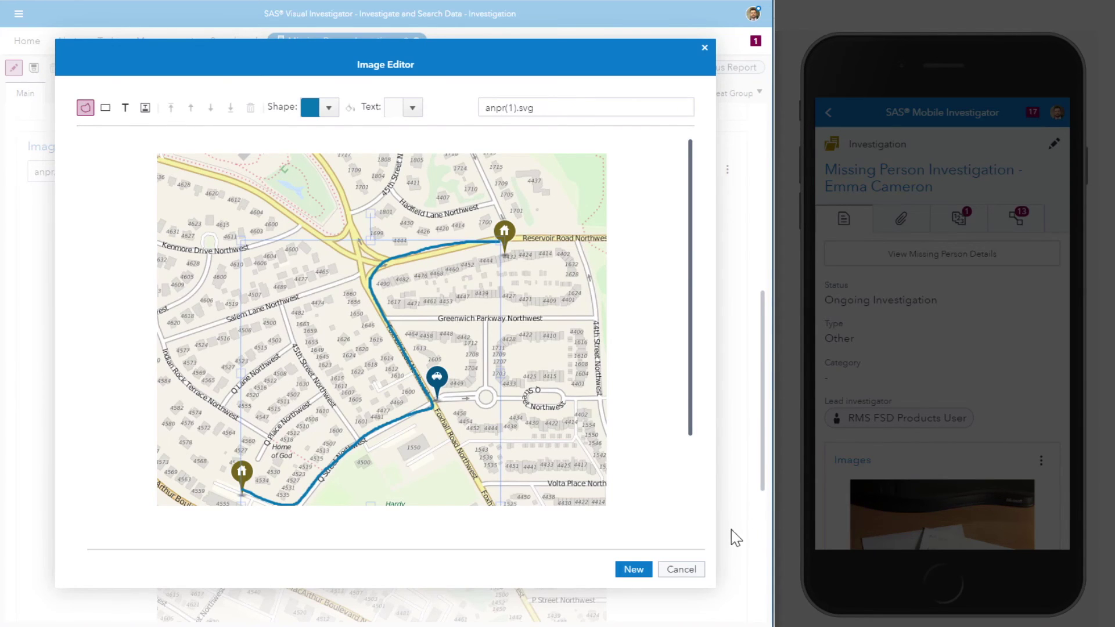
{"action": "left_click", "coordinate": [541, 108]}
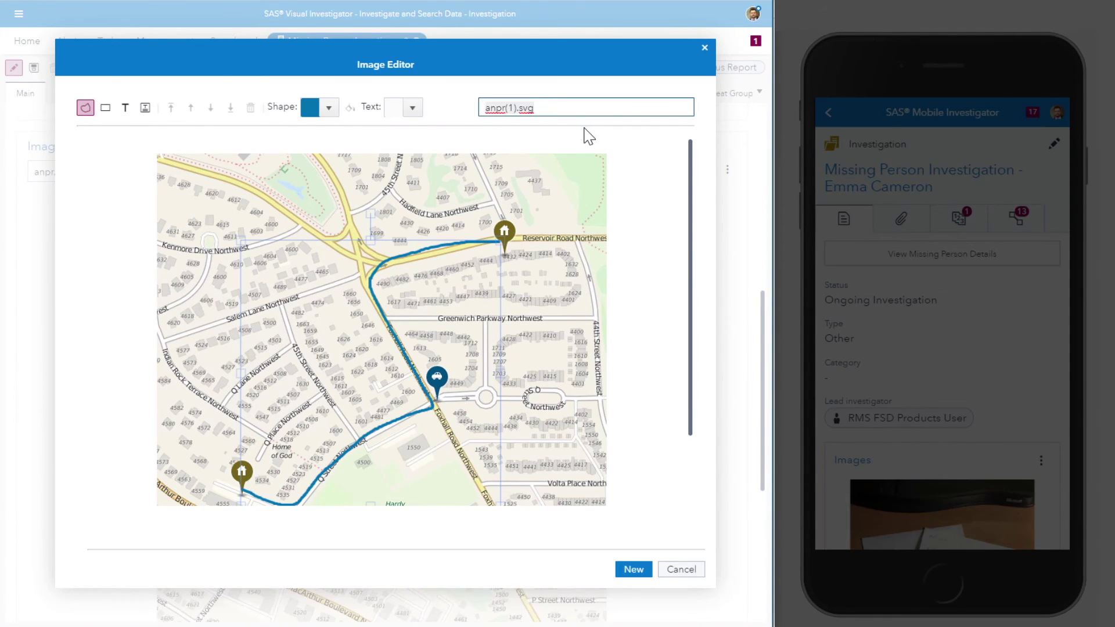
{"action": "key", "text": "ctrl+a"}
{"action": "type", "text": "Route"}
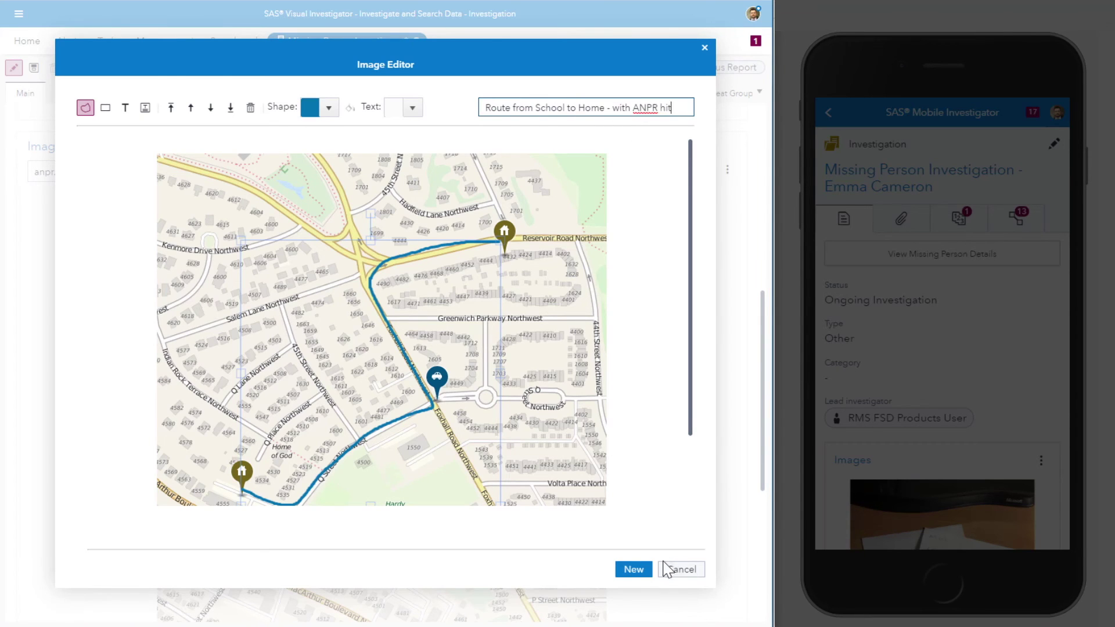
{"action": "left_click", "coordinate": [633, 569]}
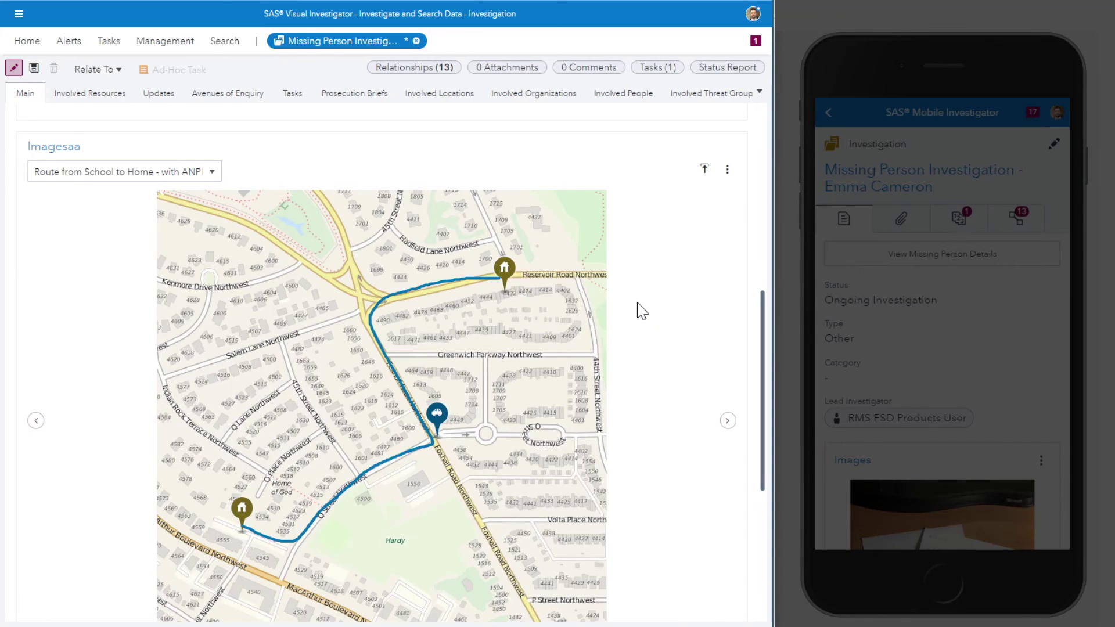
Step: Save the investigation, then reload the phone app and swipe to the annotated route map in Images
{"action": "left_click", "coordinate": [33, 69]}
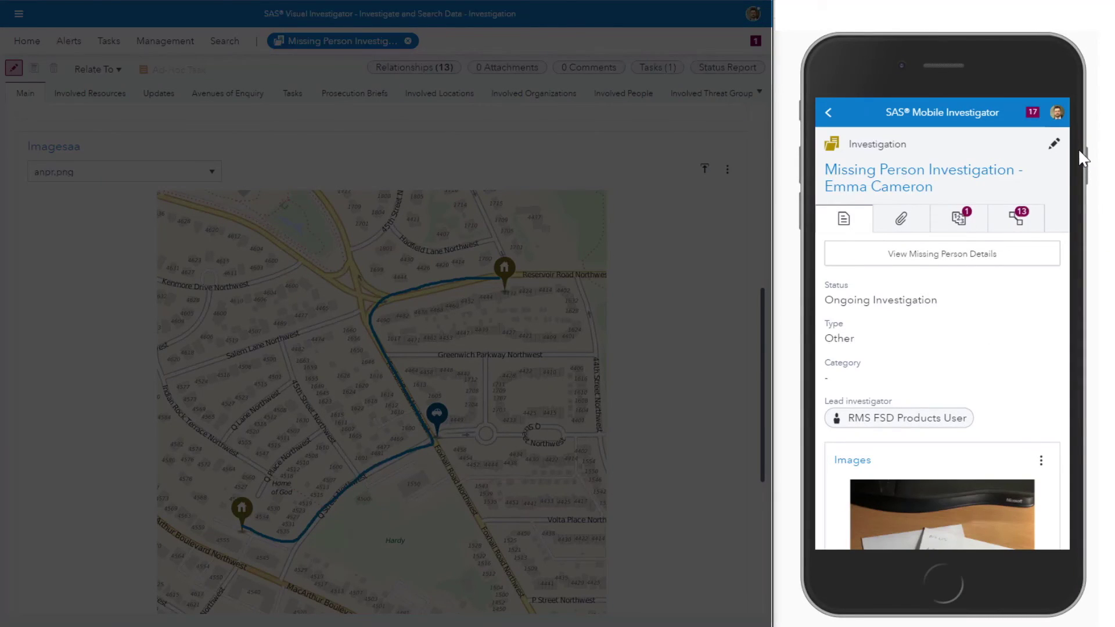
{"action": "left_click", "coordinate": [1056, 113]}
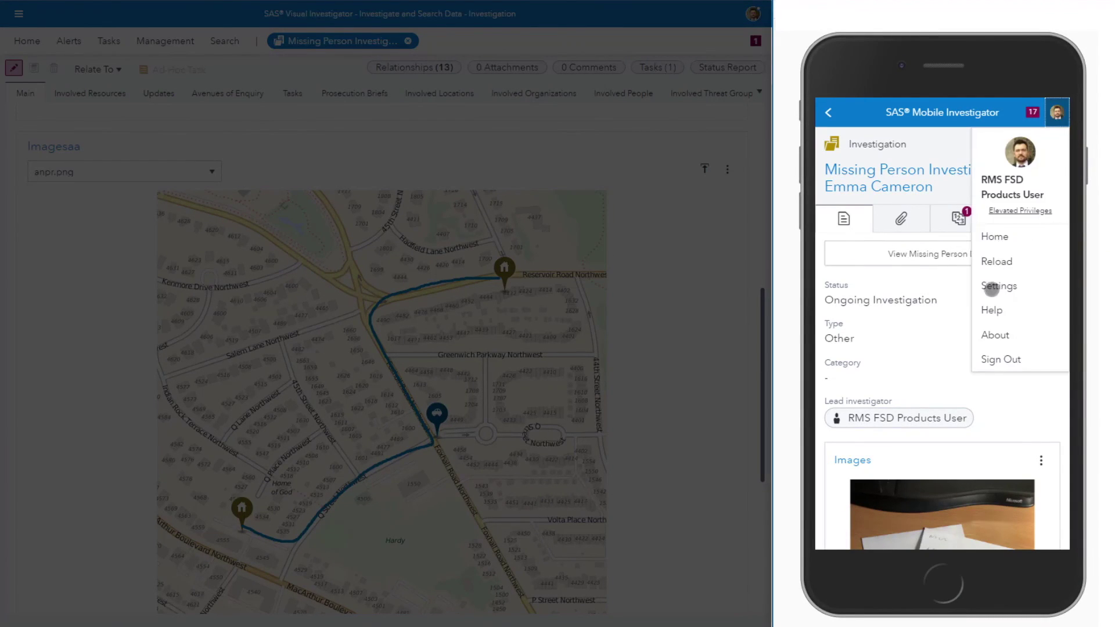
{"action": "left_click", "coordinate": [1002, 261]}
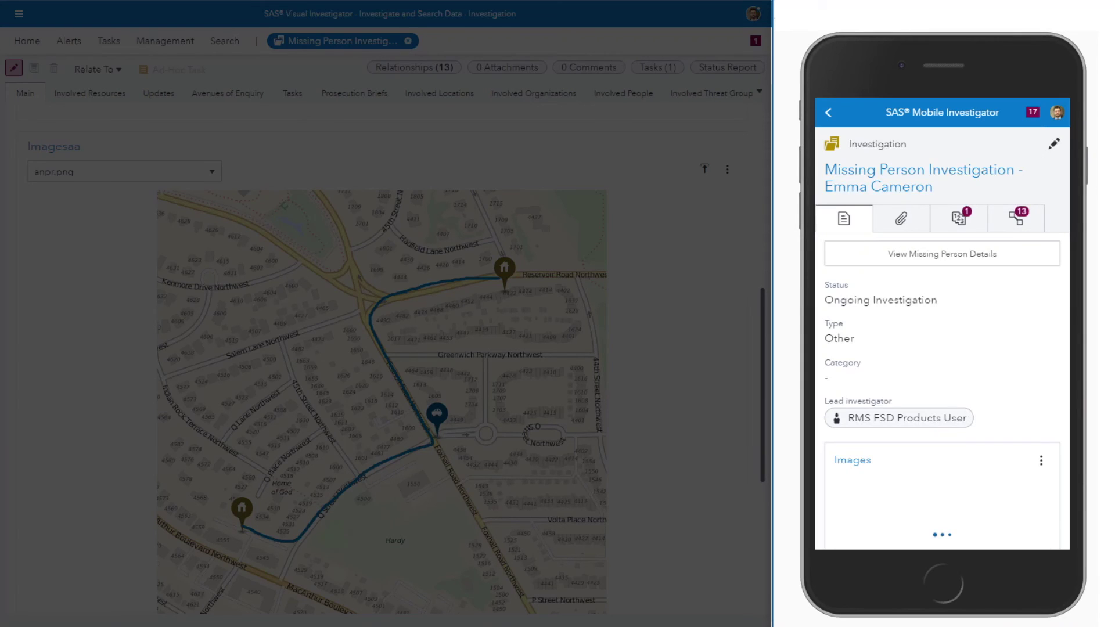
{"action": "left_click_drag", "start_coordinate": [1049, 380], "coordinate": [1041, 185]}
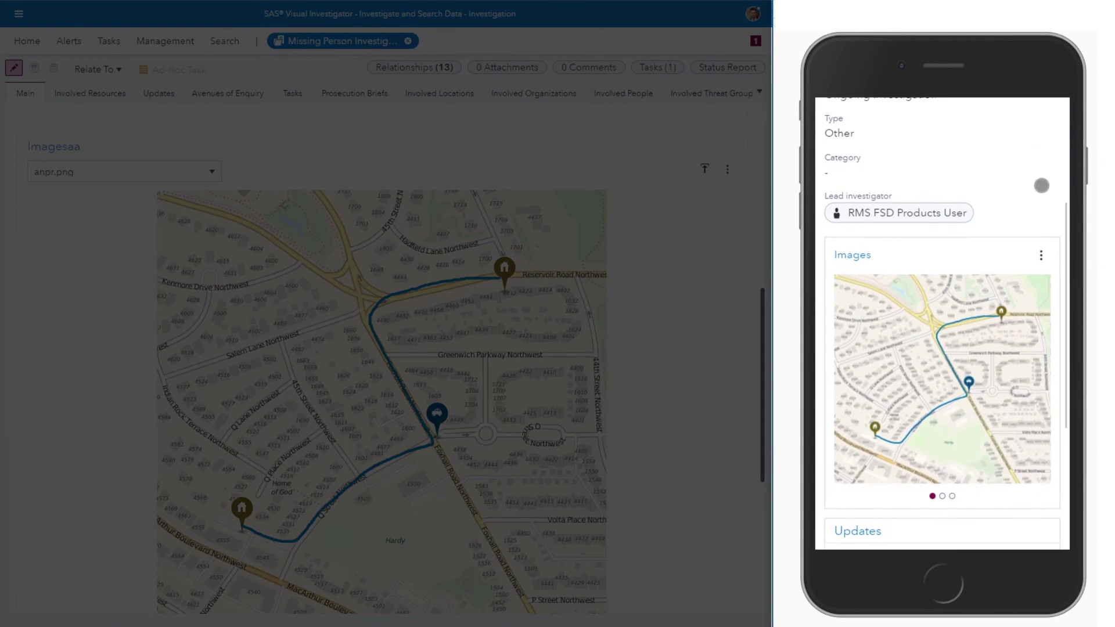
{"action": "left_click_drag", "start_coordinate": [1022, 451], "coordinate": [964, 406]}
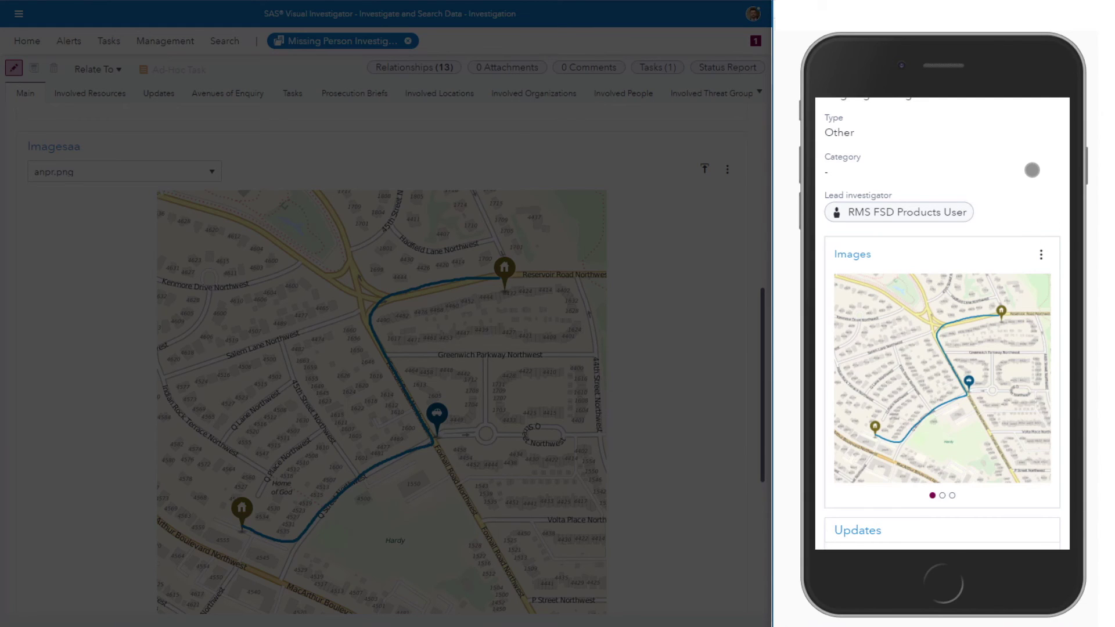
{"action": "scroll", "coordinate": [1031, 170], "scroll_direction": "up", "scroll_amount": 5}
Step: On the phone, upload the photos bag and bag 2 to the investigation's Images and save
{"action": "left_click", "coordinate": [1056, 142]}
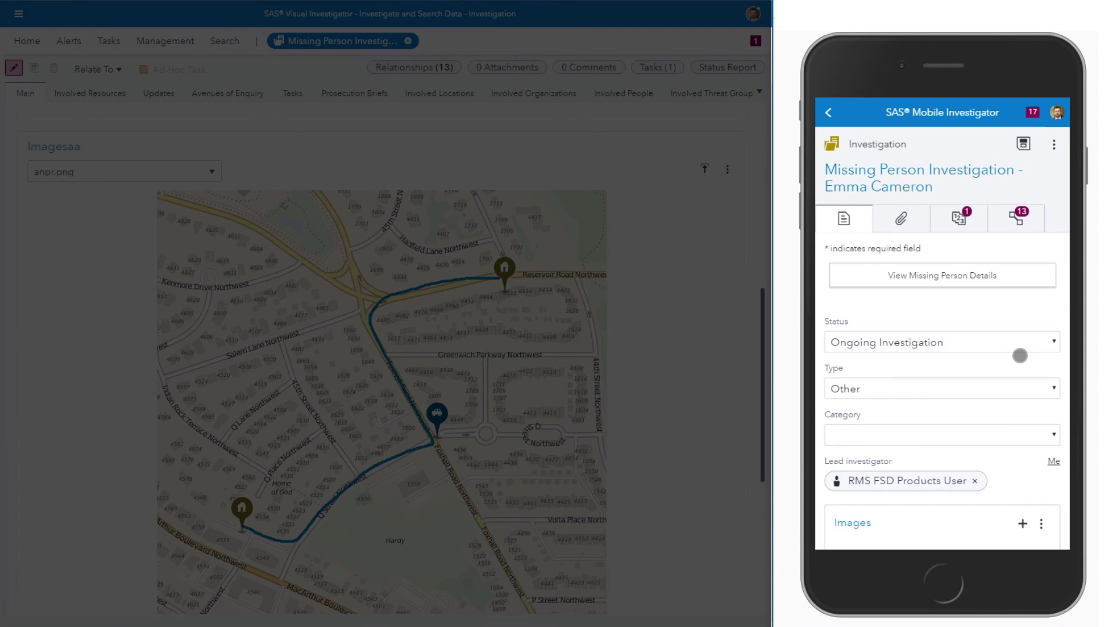
{"action": "left_click_drag", "start_coordinate": [1020, 438], "coordinate": [1008, 184]}
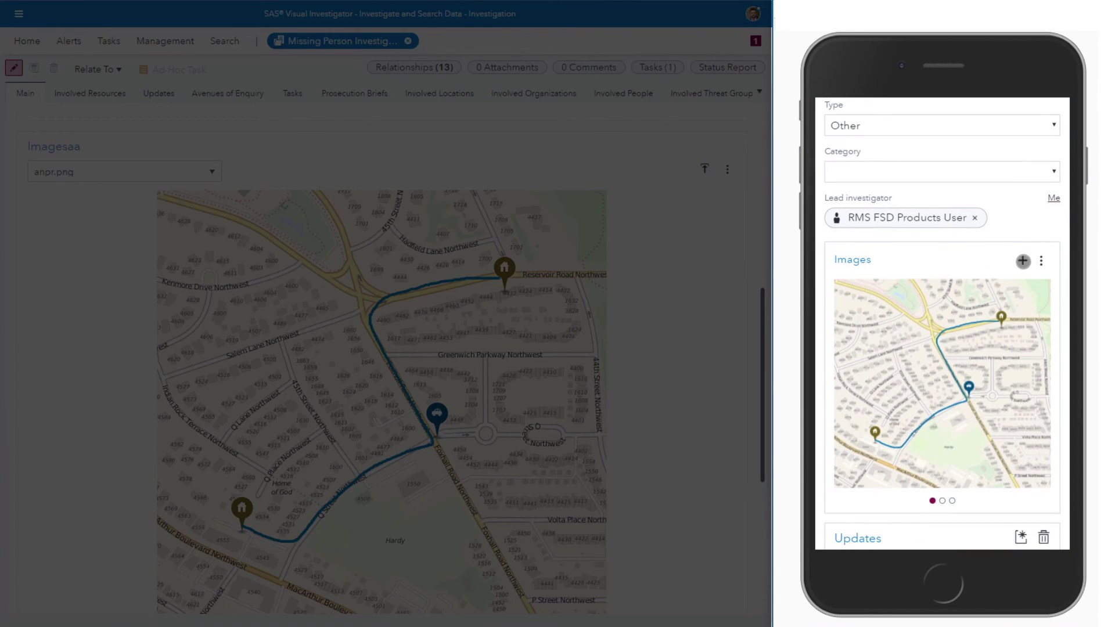
{"action": "left_click", "coordinate": [1023, 261]}
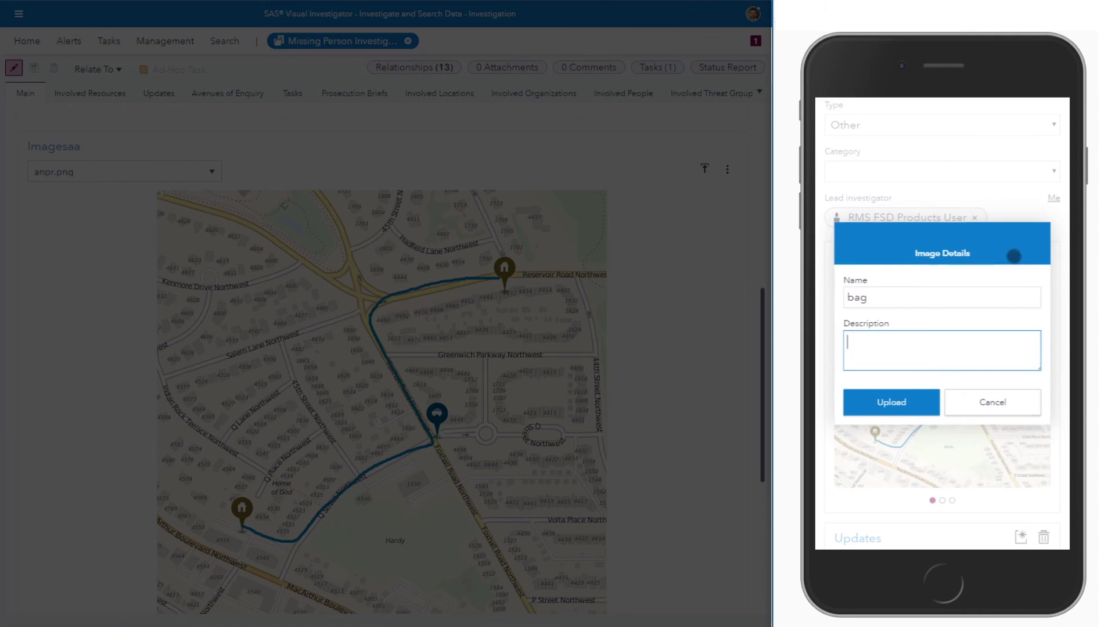
{"action": "left_click", "coordinate": [917, 399]}
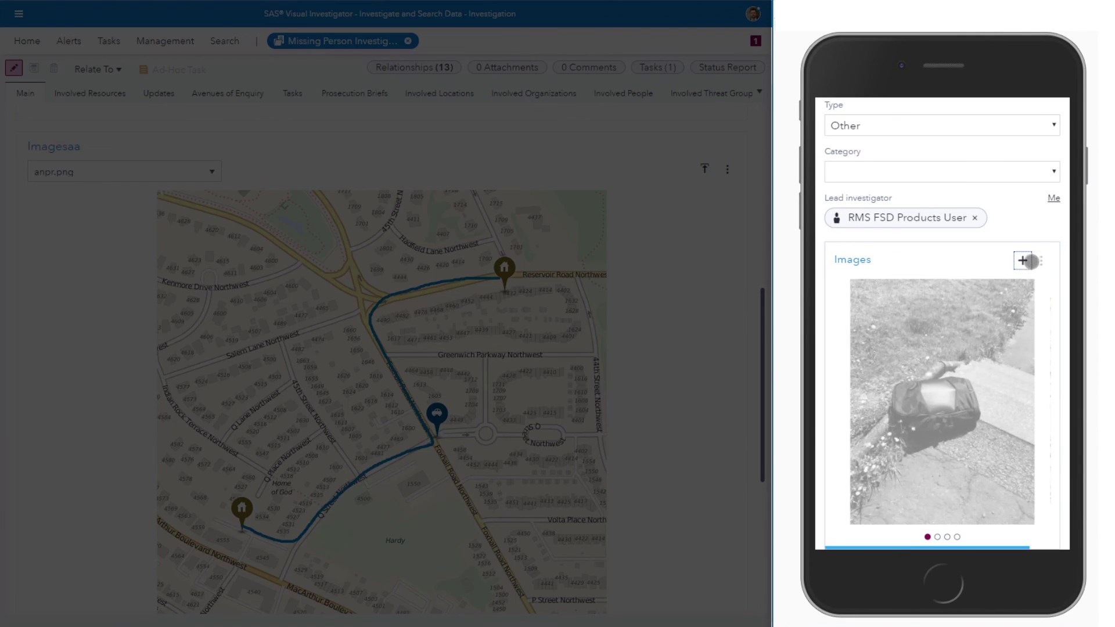
{"action": "left_click", "coordinate": [1023, 261]}
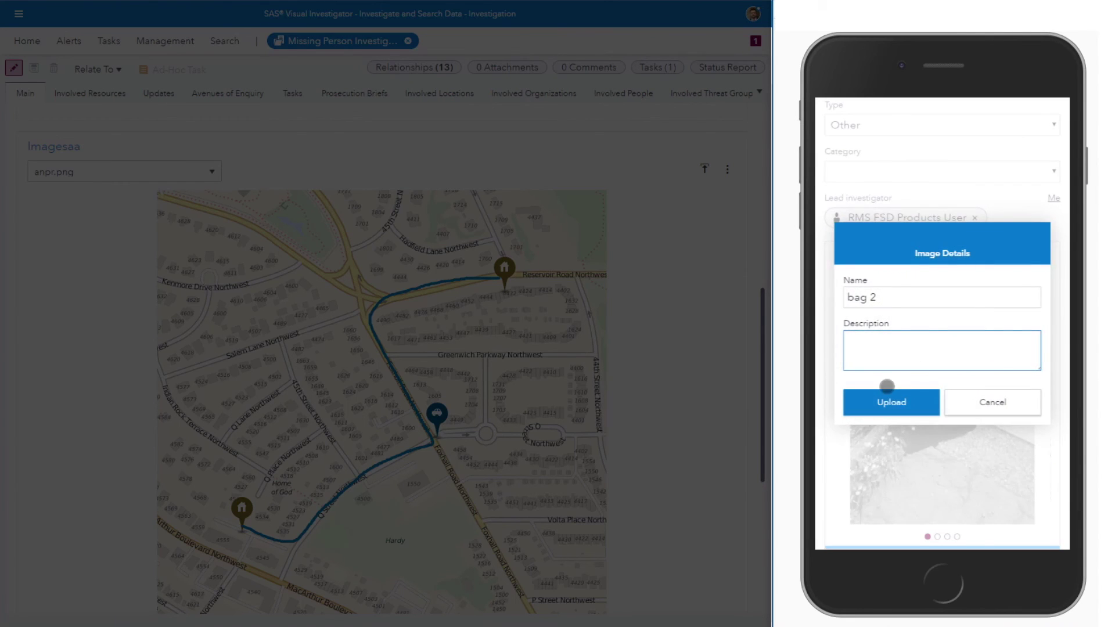
{"action": "left_click", "coordinate": [887, 392]}
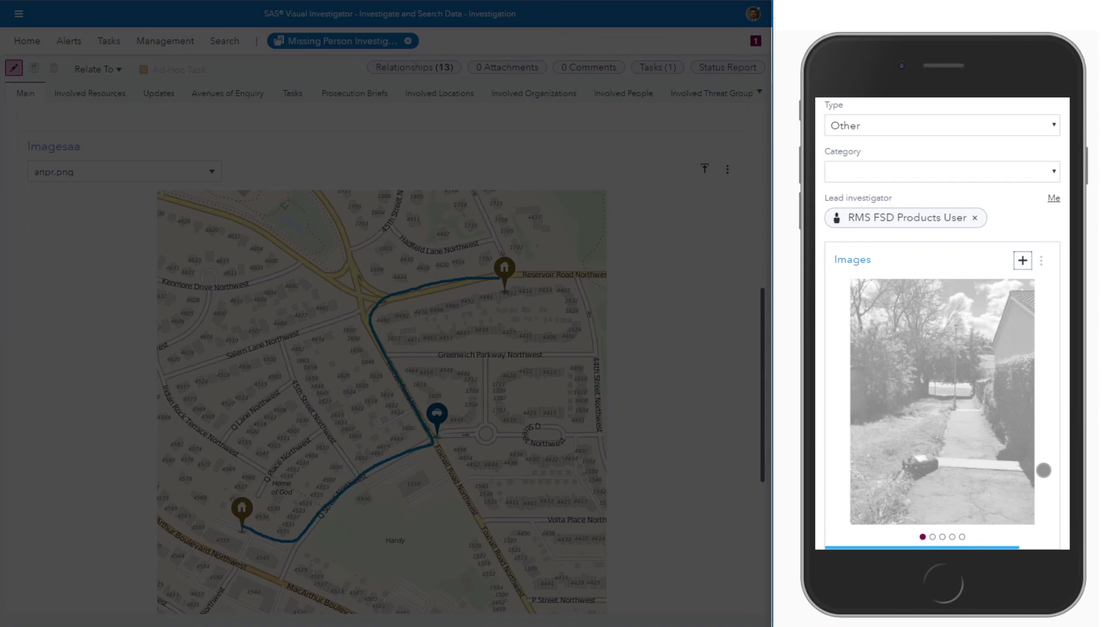
{"action": "left_click_drag", "start_coordinate": [1006, 464], "coordinate": [899, 534]}
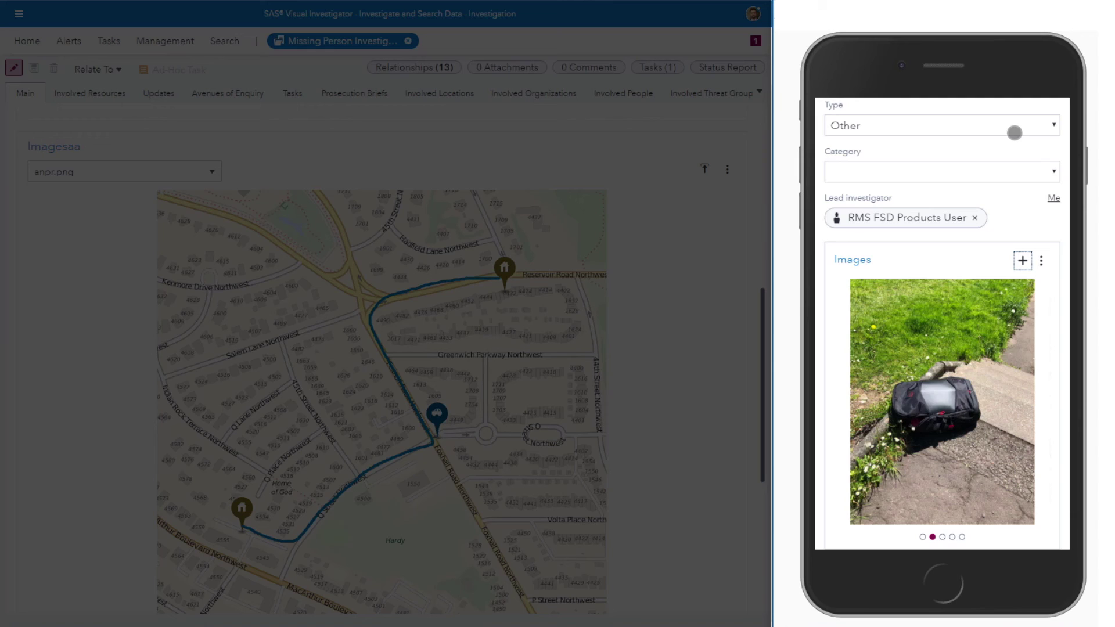
{"action": "scroll", "coordinate": [1014, 127], "scroll_direction": "up", "scroll_amount": 5}
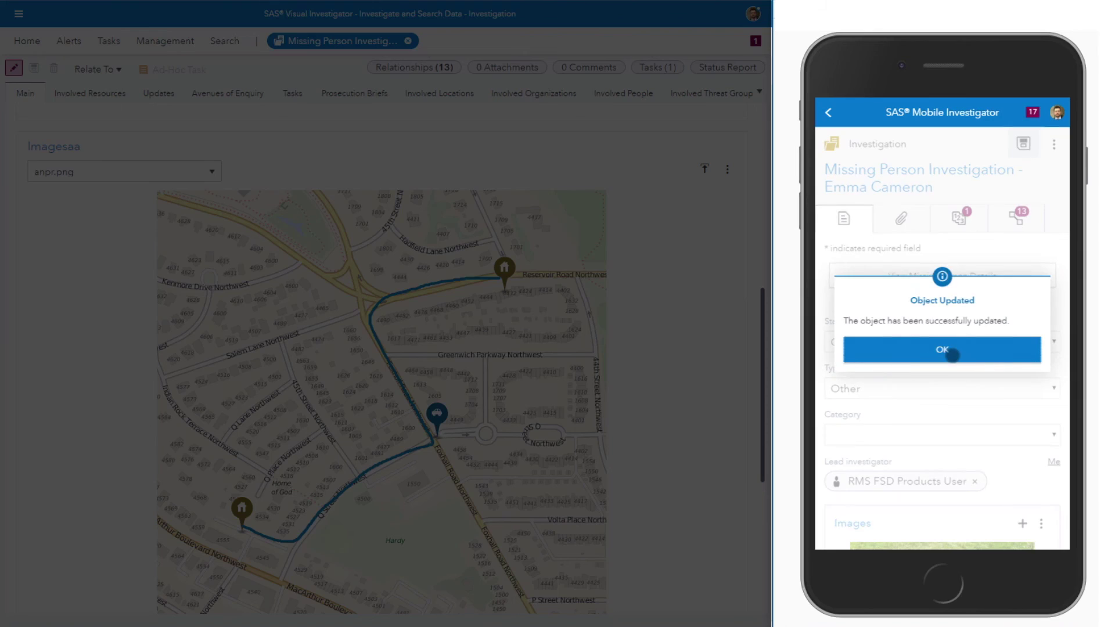
{"action": "left_click", "coordinate": [952, 355]}
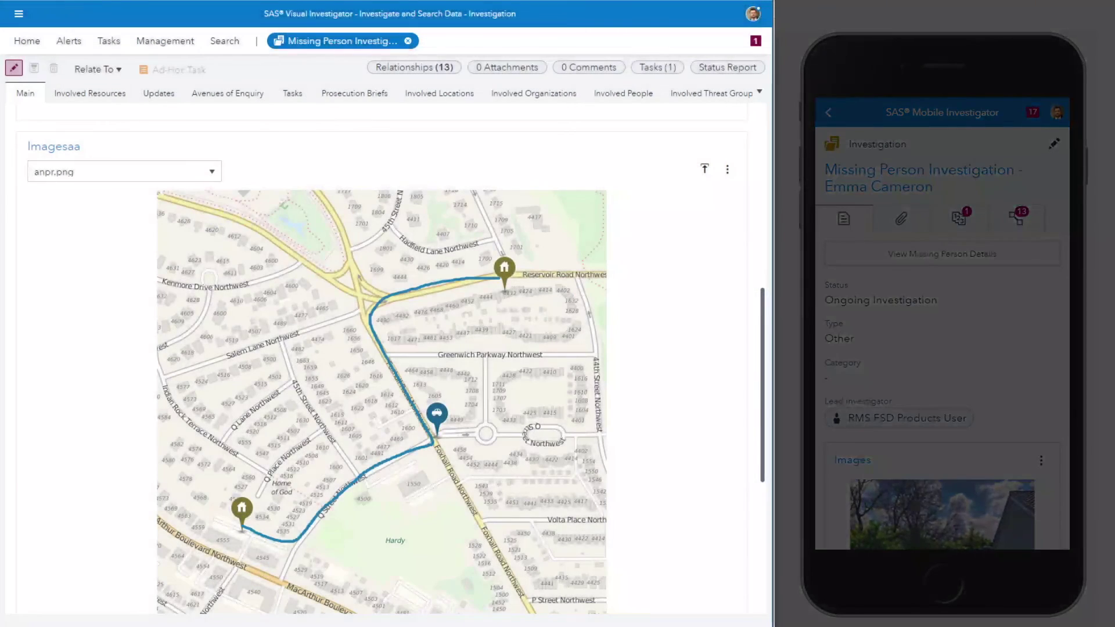
Step: Reload the investigation to confirm the bag photo among its 4 images, then go Home
{"action": "left_click", "coordinate": [65, 2]}
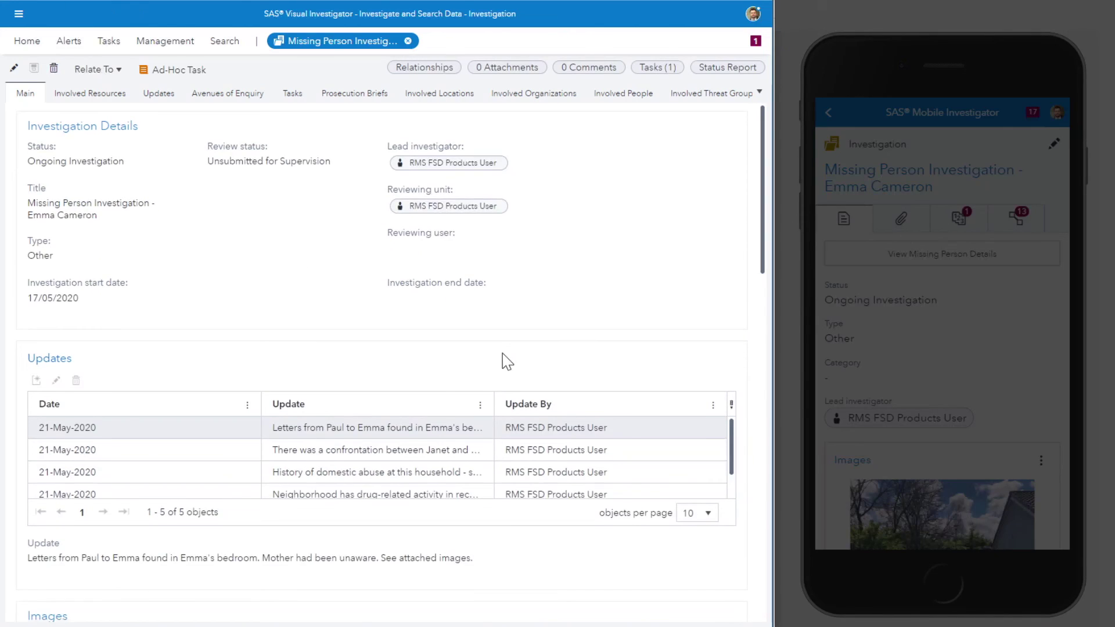
{"action": "scroll", "coordinate": [503, 353], "scroll_direction": "down", "scroll_amount": 10}
{"action": "scroll", "coordinate": [496, 441], "scroll_direction": "down", "scroll_amount": 1}
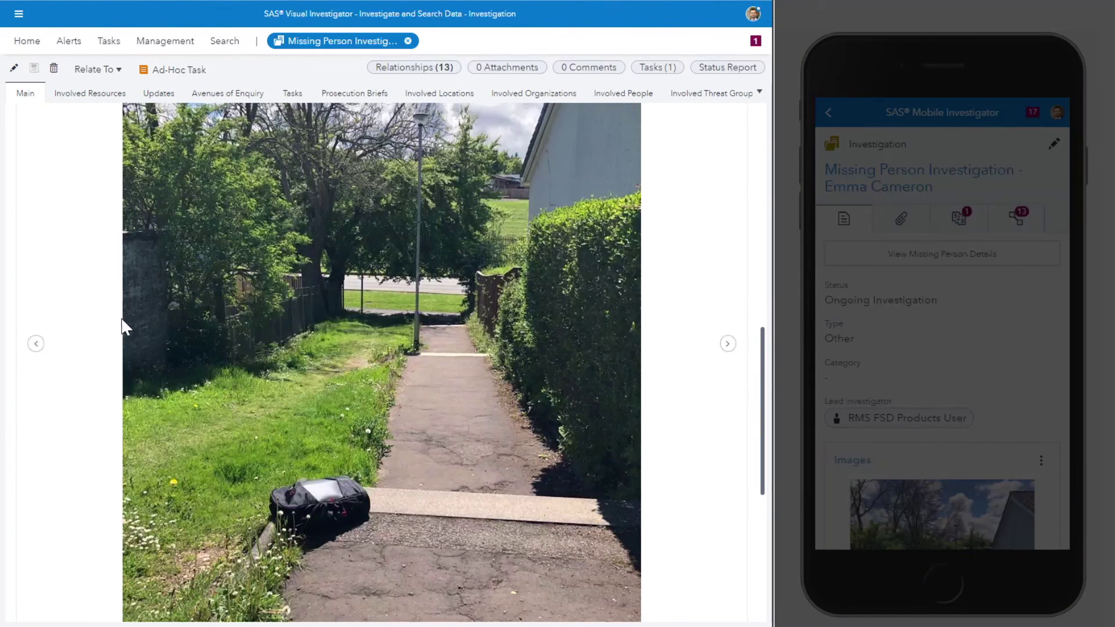
{"action": "scroll", "coordinate": [122, 324], "scroll_direction": "up", "scroll_amount": 11}
{"action": "left_click", "coordinate": [28, 40]}
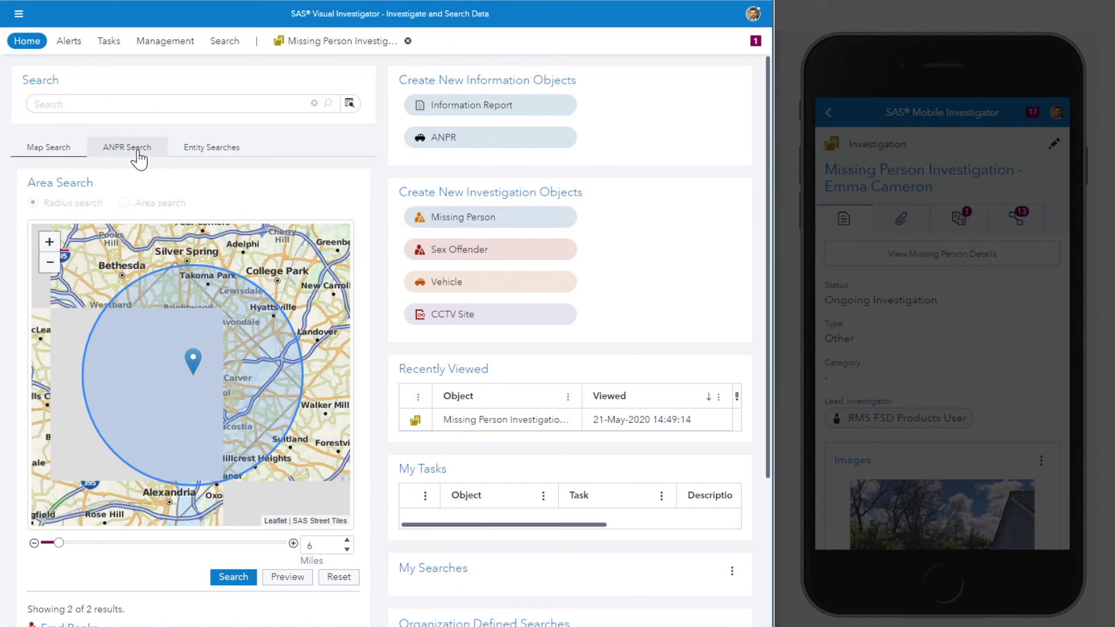
{"action": "left_click", "coordinate": [137, 150]}
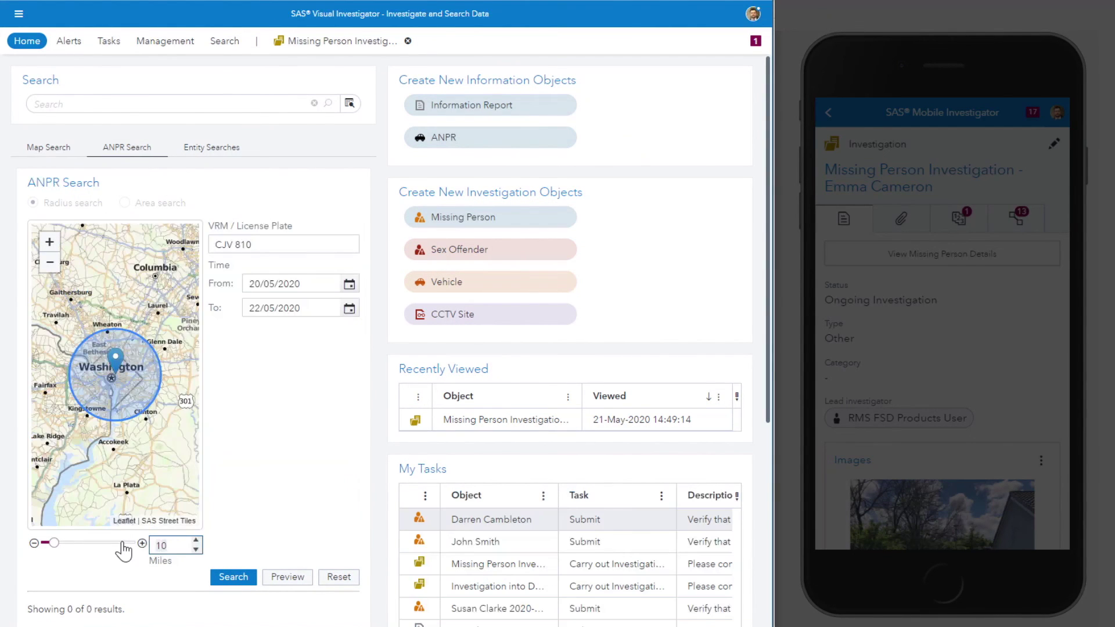
{"action": "type", "text": "20"}
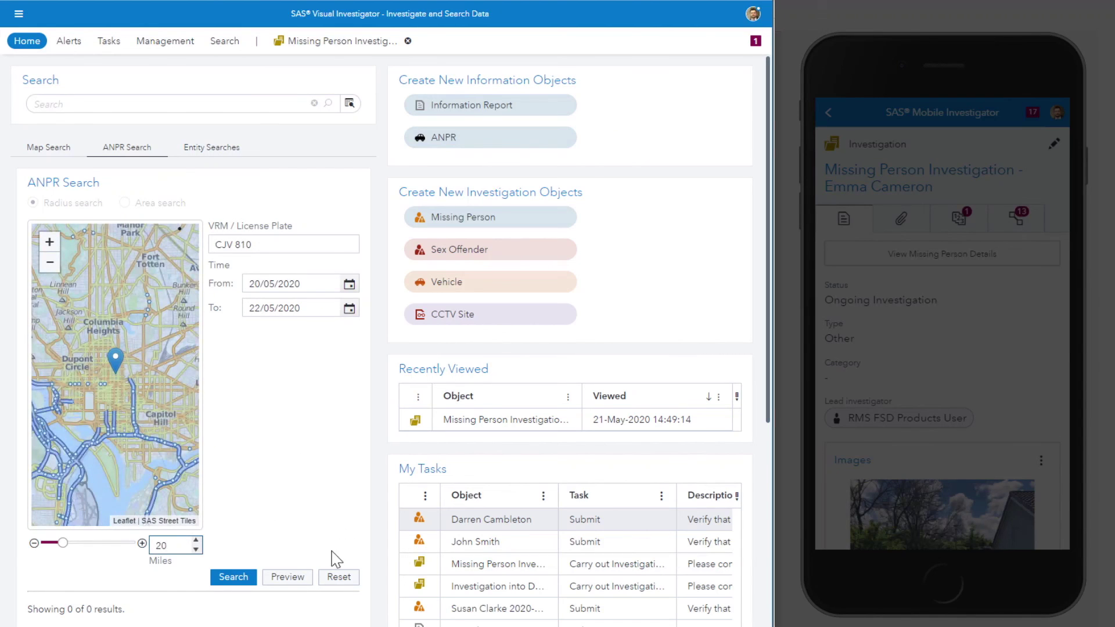
{"action": "left_click", "coordinate": [223, 588]}
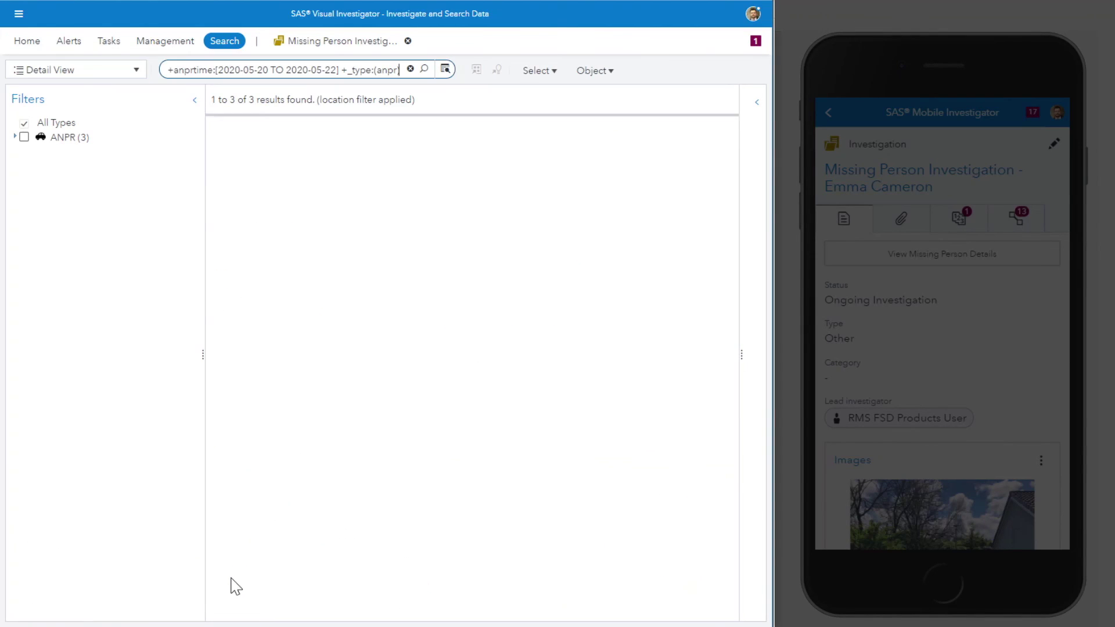
{"action": "left_click", "coordinate": [97, 71]}
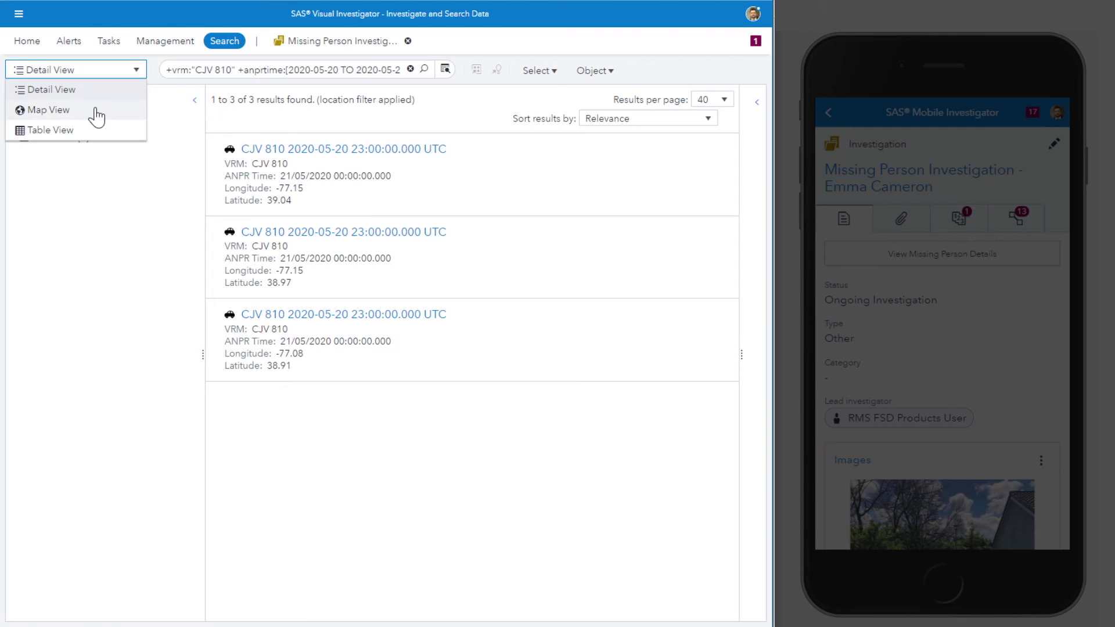
{"action": "left_click", "coordinate": [94, 112]}
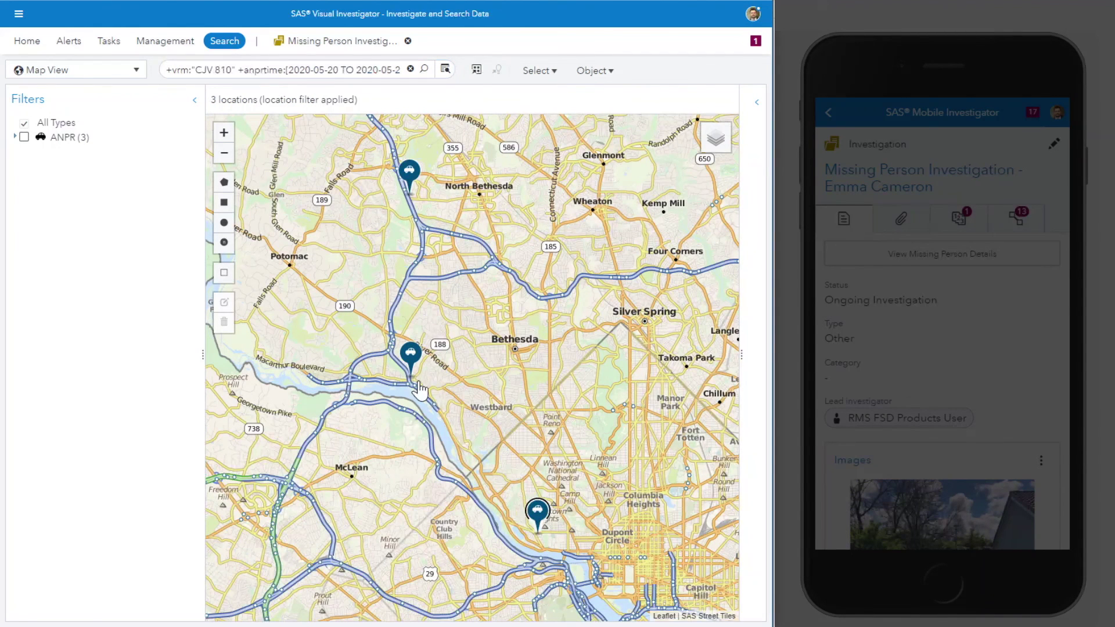
{"action": "left_click", "coordinate": [410, 172]}
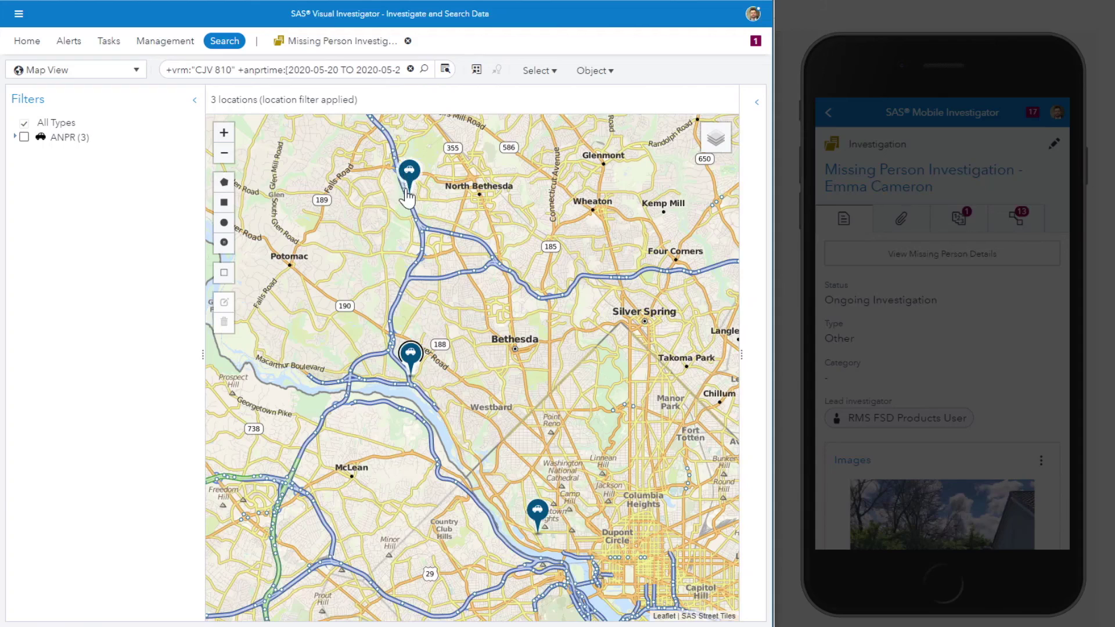
{"action": "left_click_drag", "start_coordinate": [440, 209], "coordinate": [447, 324]}
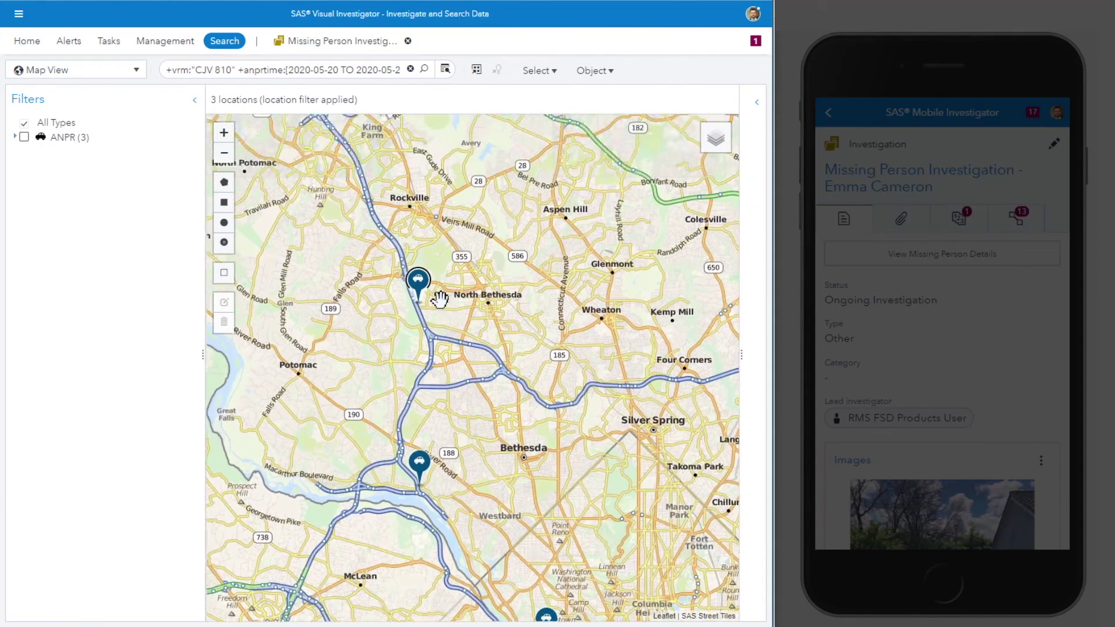
{"action": "scroll", "coordinate": [439, 299], "scroll_direction": "up", "scroll_amount": 1}
{"action": "left_click", "coordinate": [343, 42]}
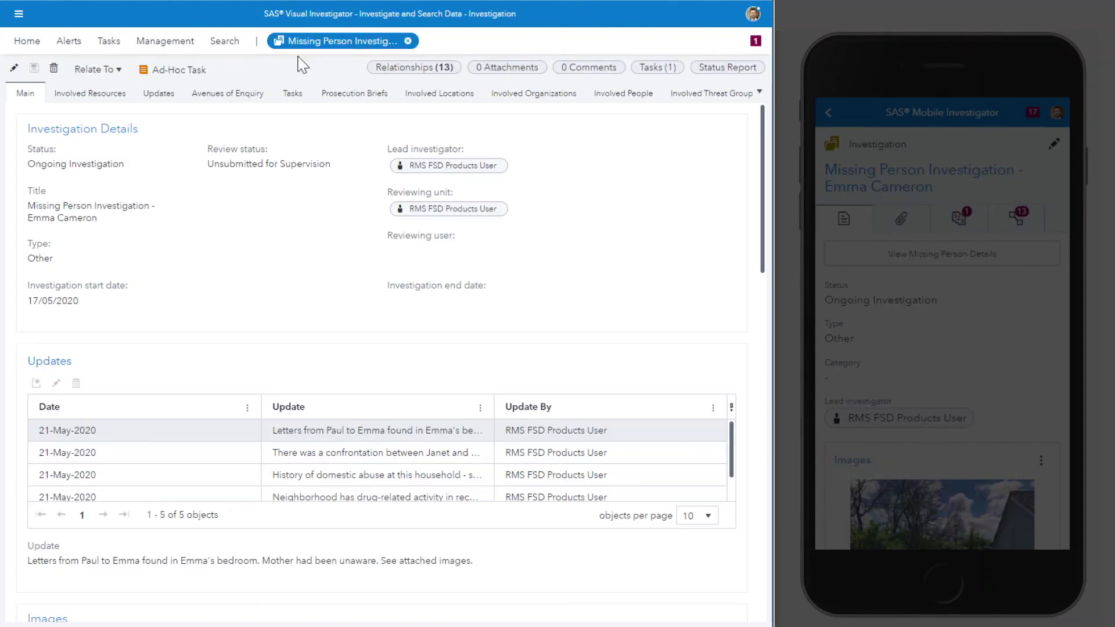
Step: Start an ad-hoc task due today (21/05/2020), assigned to the lead investigator
{"action": "left_click", "coordinate": [192, 70]}
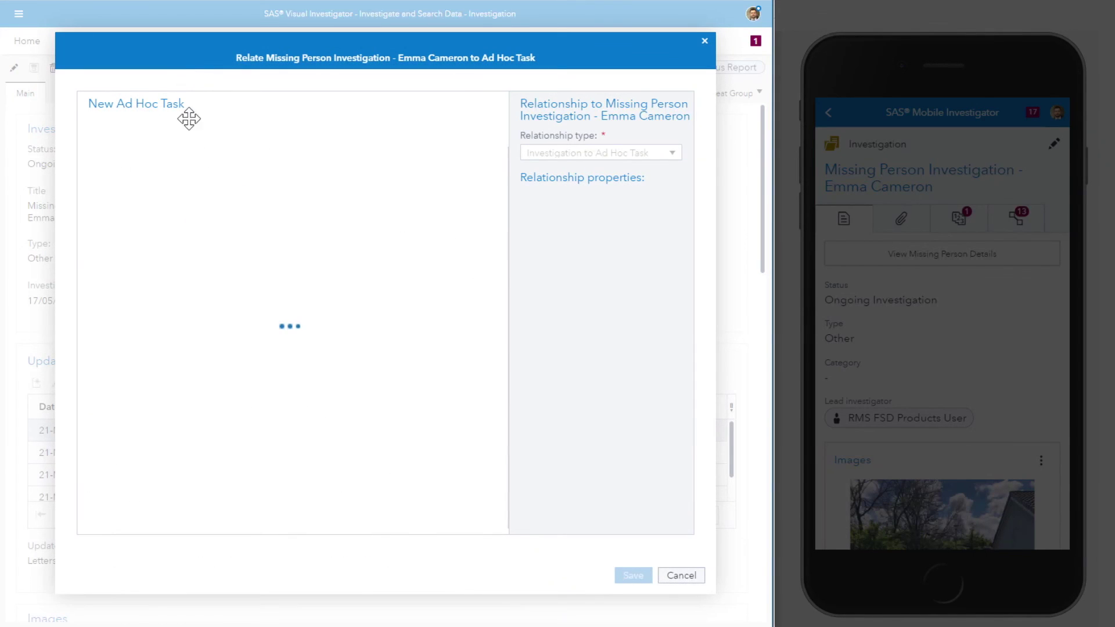
{"action": "left_click", "coordinate": [245, 189]}
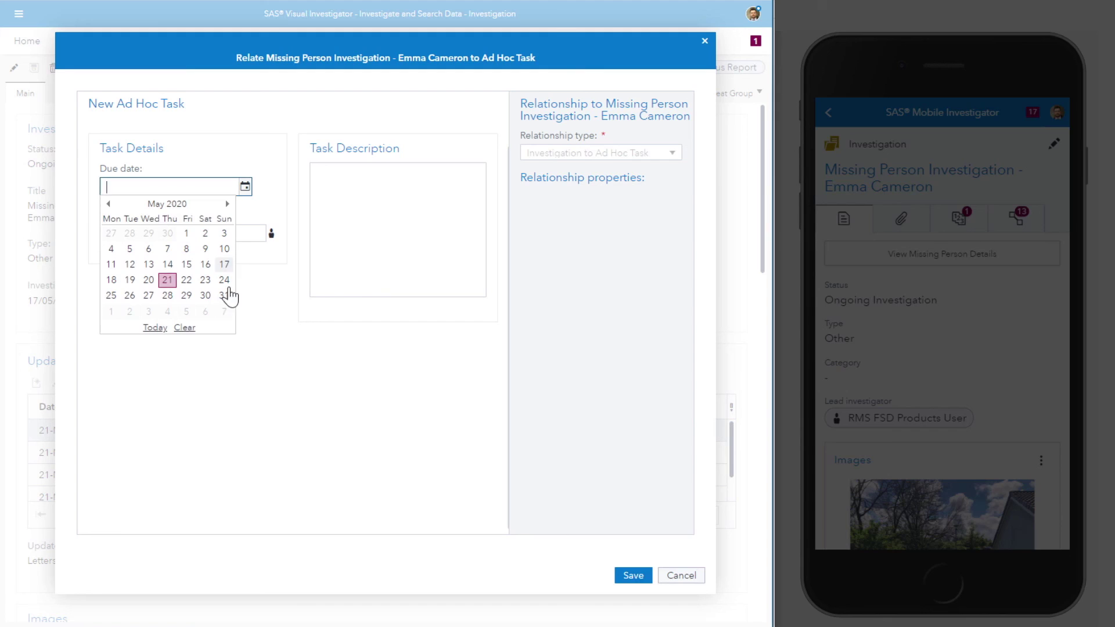
{"action": "left_click", "coordinate": [152, 326]}
{"action": "left_click", "coordinate": [219, 233]}
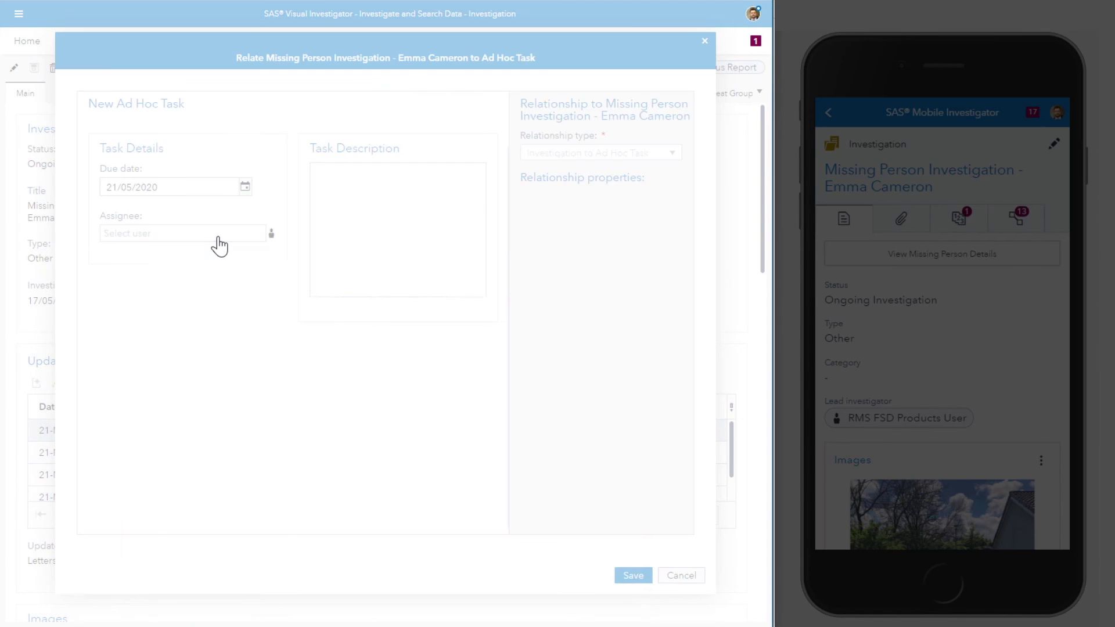
{"action": "type", "text": "fsd"}
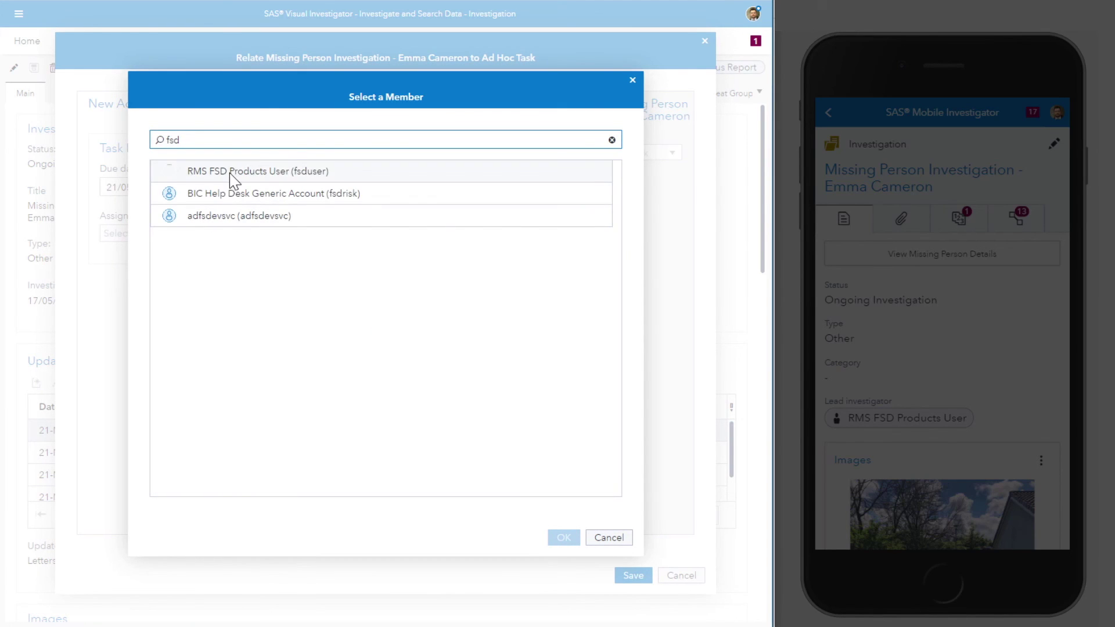
{"action": "left_click", "coordinate": [233, 174]}
{"action": "left_click", "coordinate": [563, 537]}
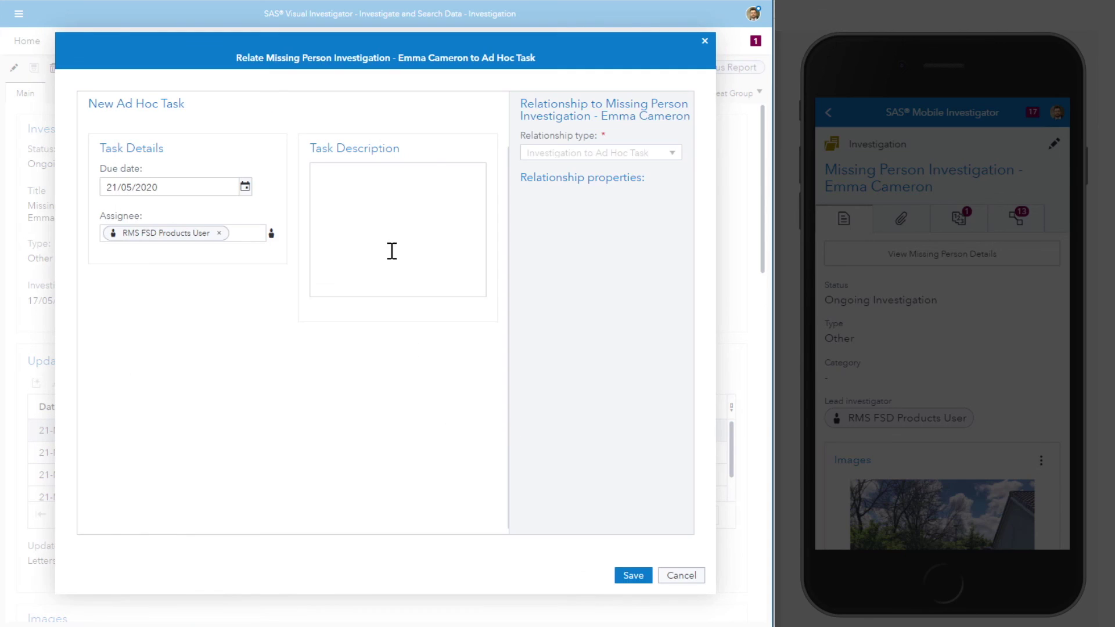
Step: Describe the task as a car dispatched to intercept the named subject, and save it
{"action": "left_click", "coordinate": [393, 229]}
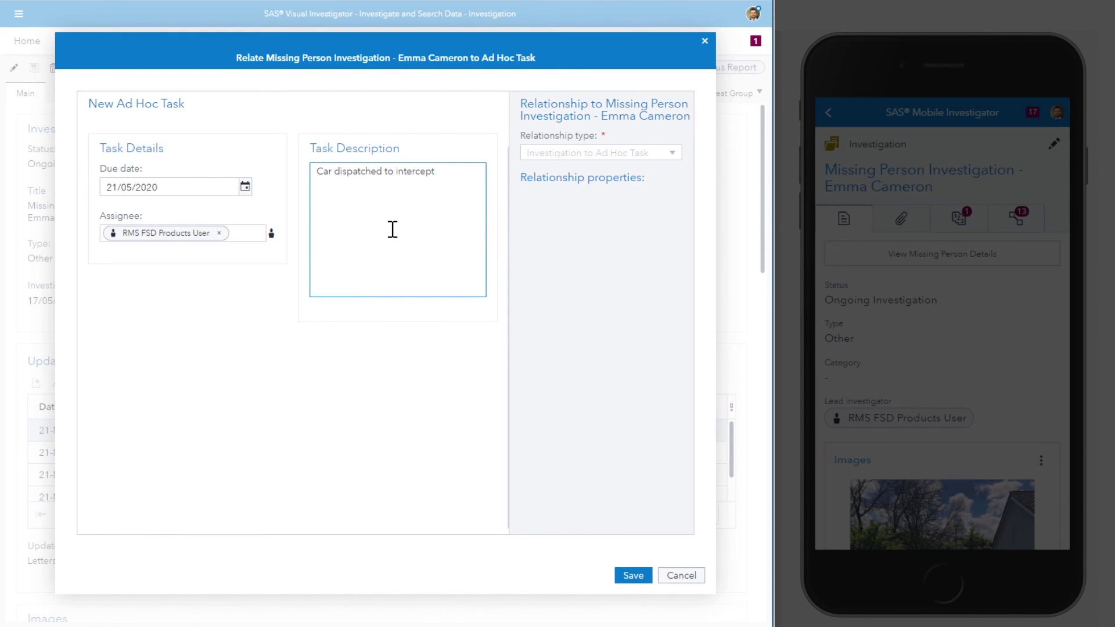
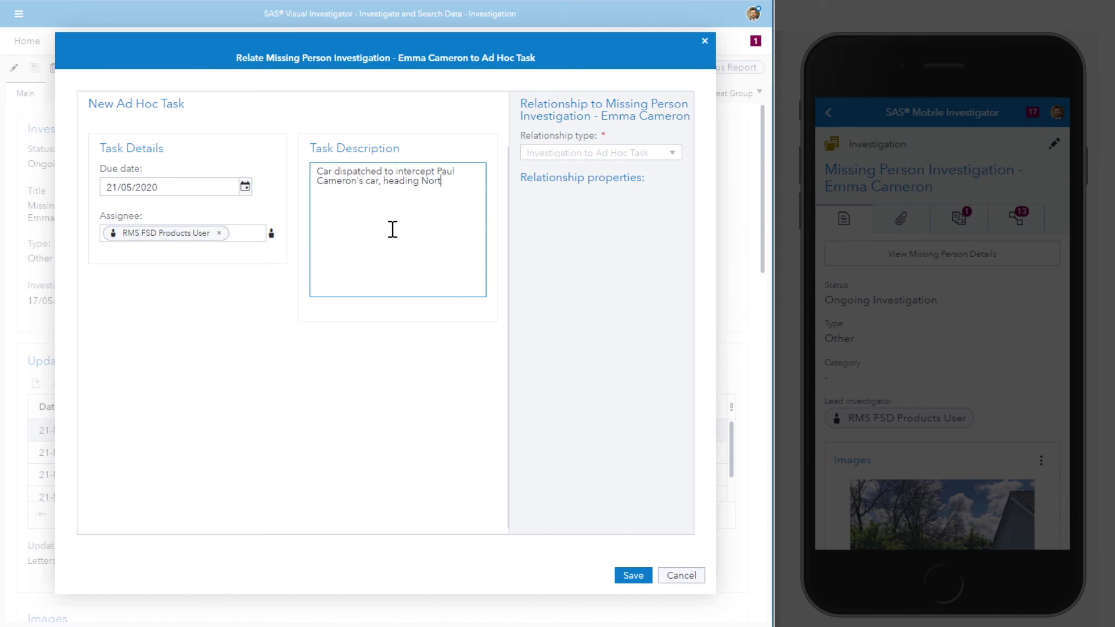
{"action": "left_click", "coordinate": [632, 578]}
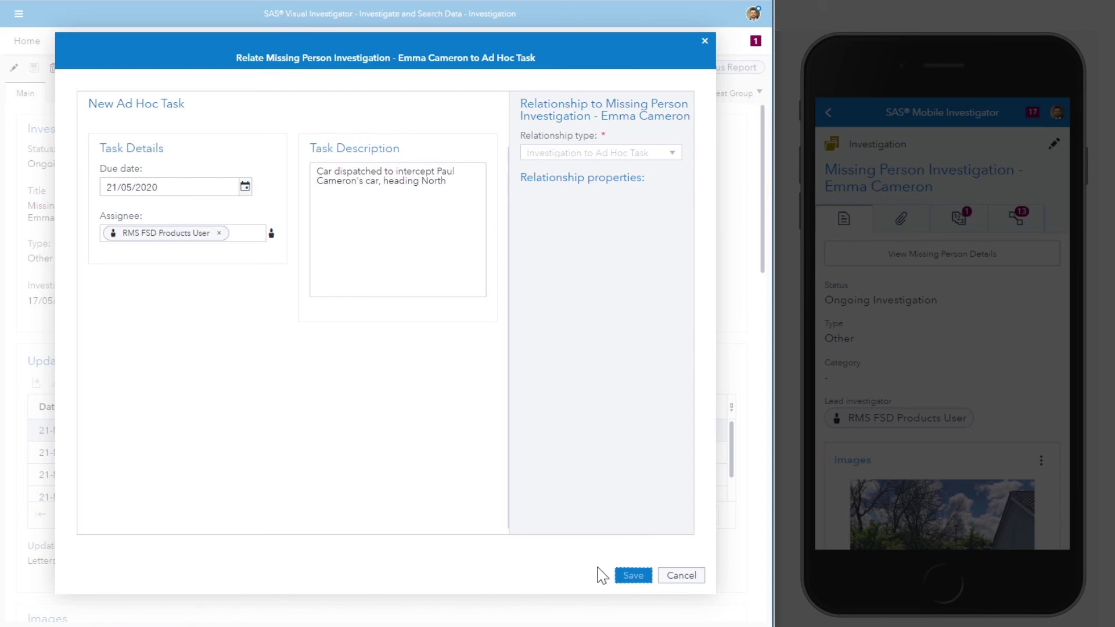